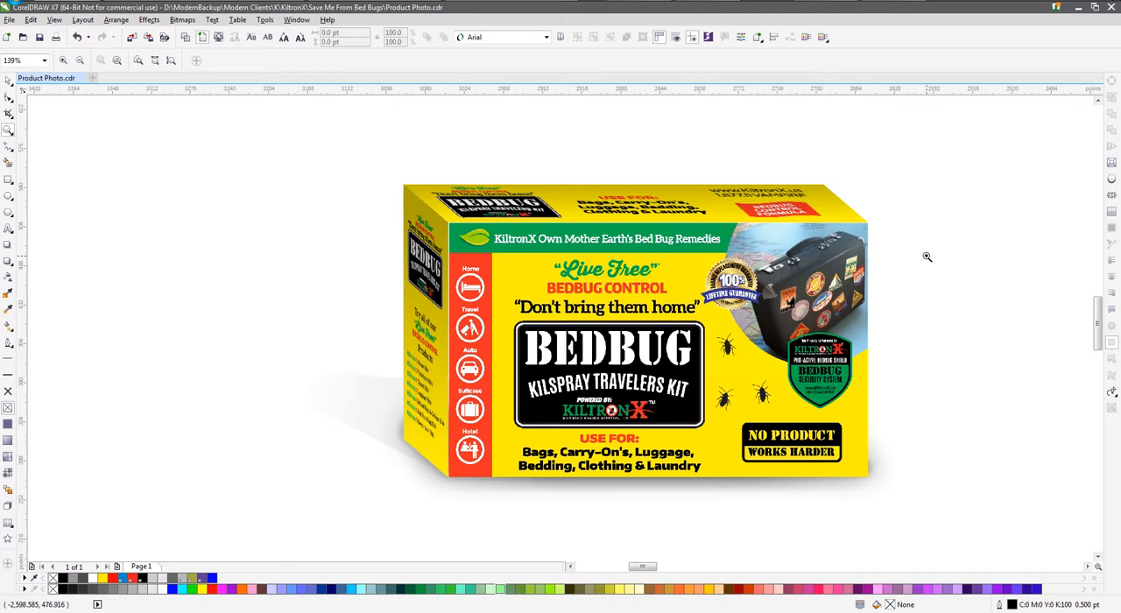
Move the flat yellow furniture kit box artwork slightly up and to the left on the canvas
scroll(927, 257, "down", 3)
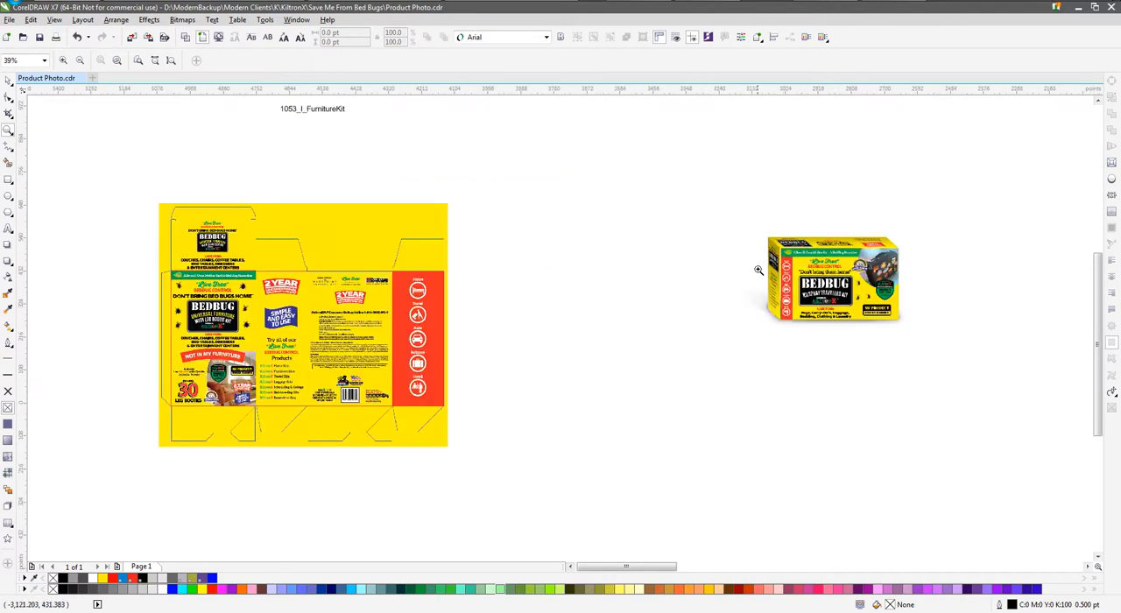
left_click(8, 80)
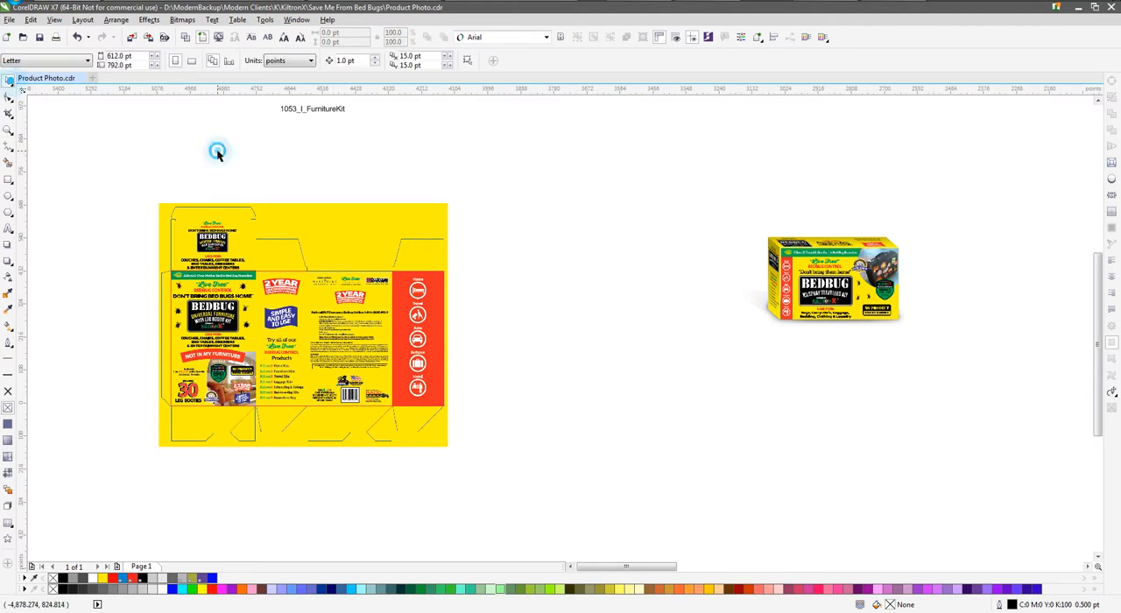
left_click(213, 237)
left_click_drag(234, 231, 222, 194)
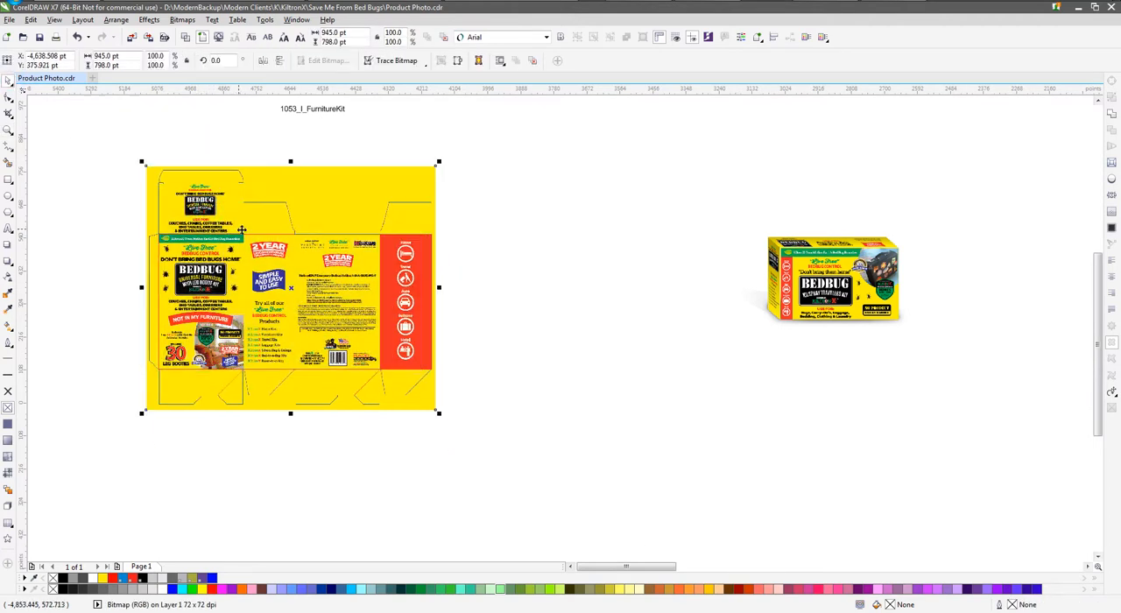
left_click(445, 205)
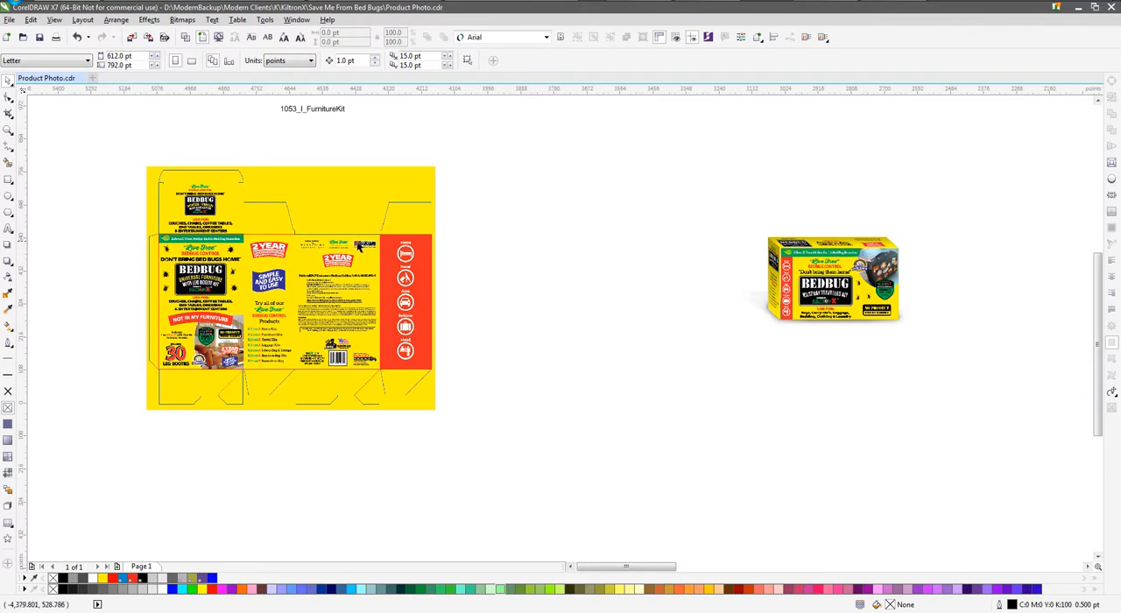
Draw a 278.5 × 168 pt rectangle exactly over the top panel of the flat box artwork
scroll(171, 221, "up", 2)
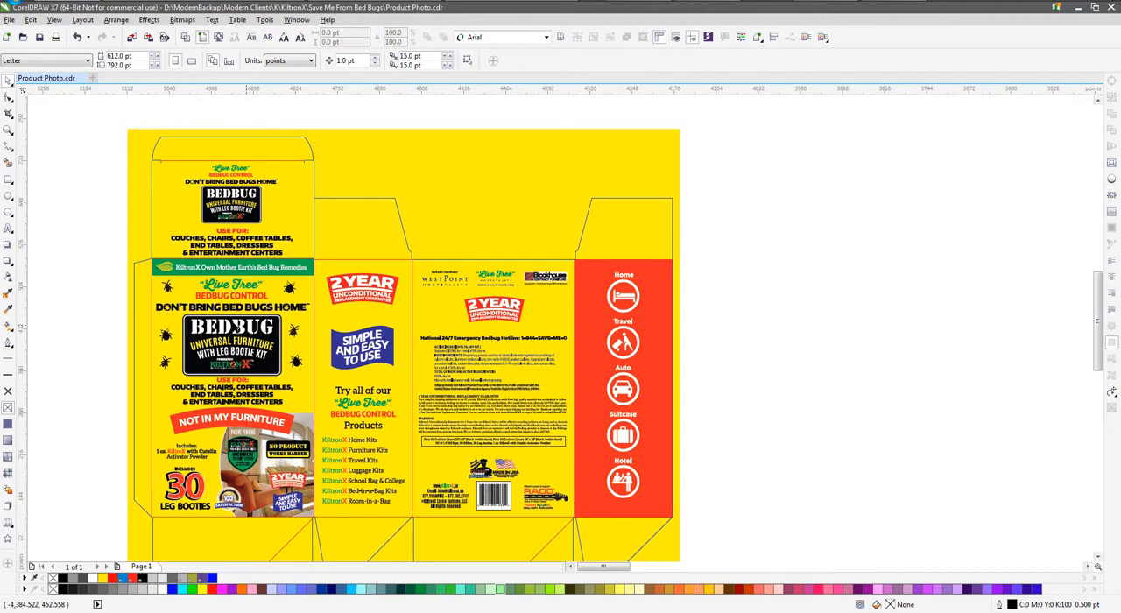
left_click(626, 286)
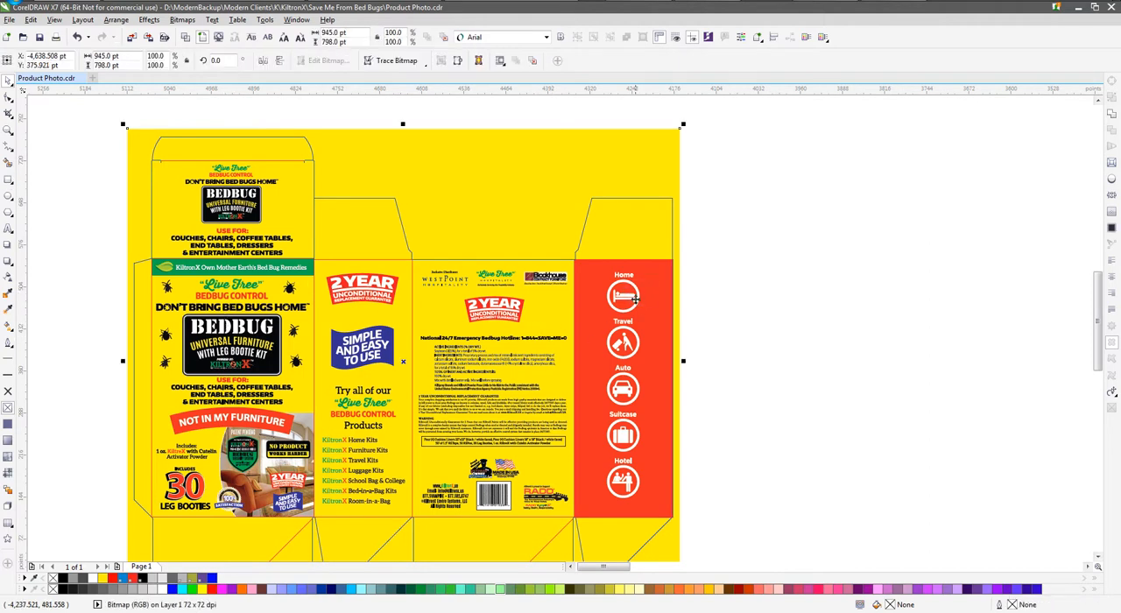
left_click(229, 201)
left_click(8, 178)
scroll(156, 168, "up", 2)
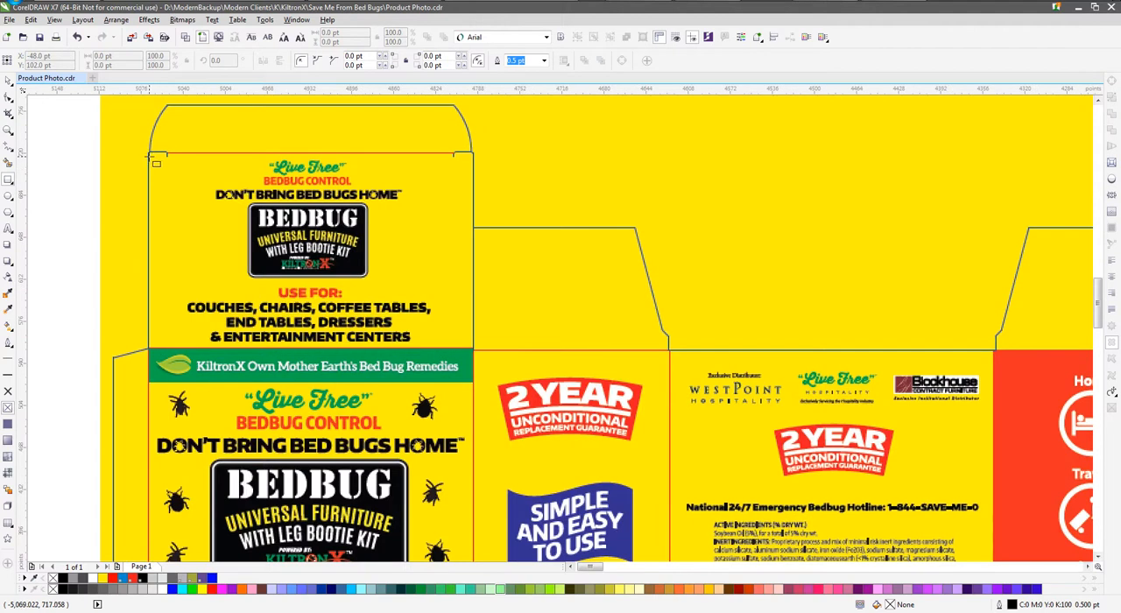
left_click_drag(151, 154, 480, 355)
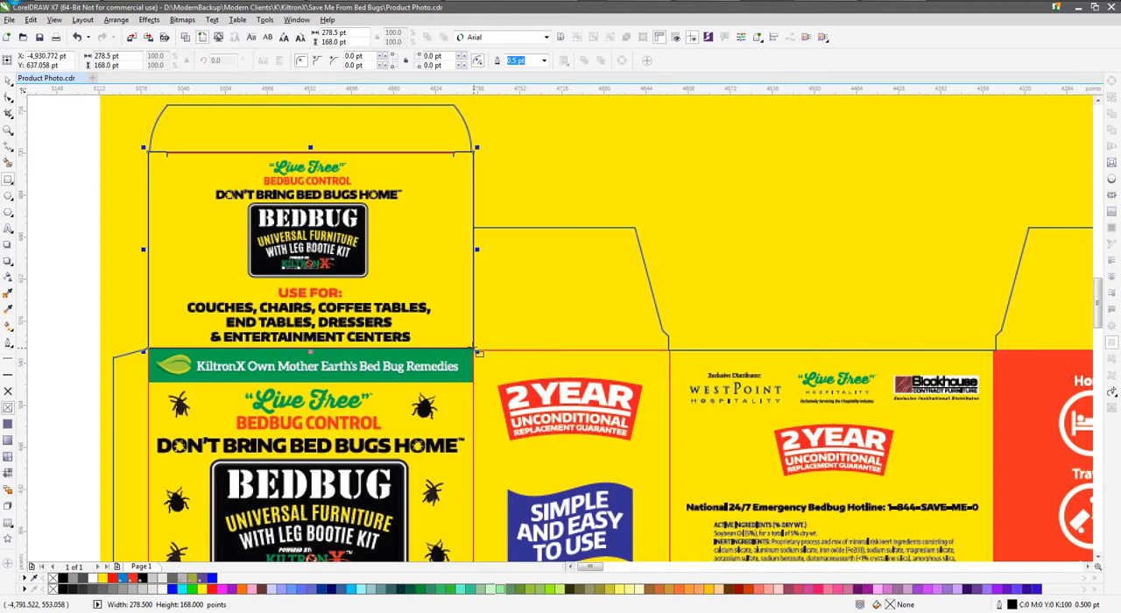
Duplicate the rectangle to cover the front panel at 278.5 × 444 pt and the red side panel at 167.5 × 444 pt
scroll(226, 175, "down", 2)
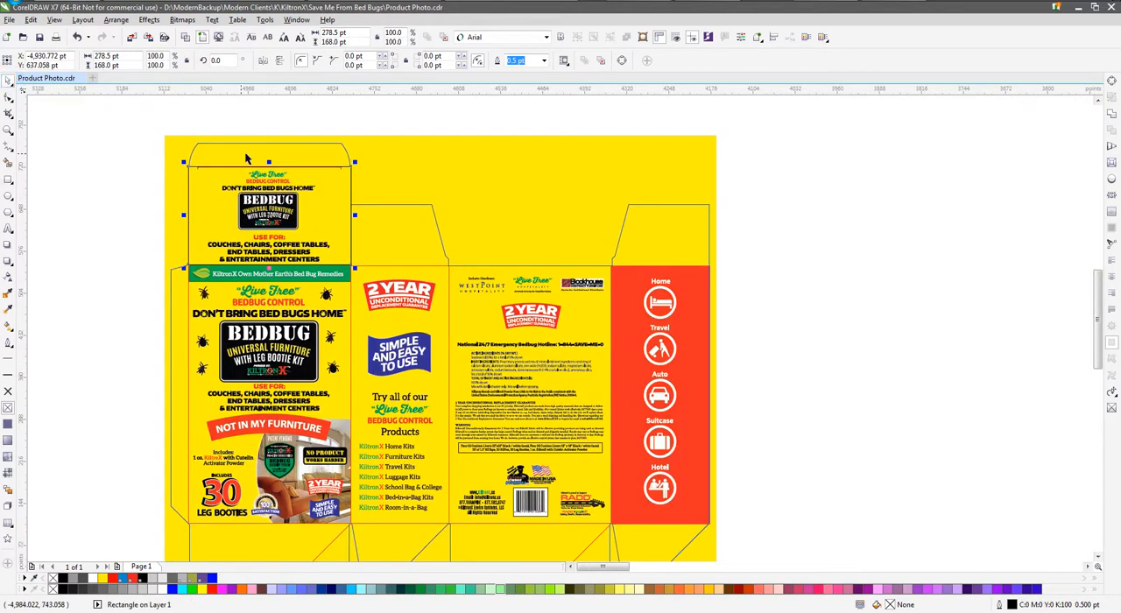
left_click_drag(269, 162, 286, 524)
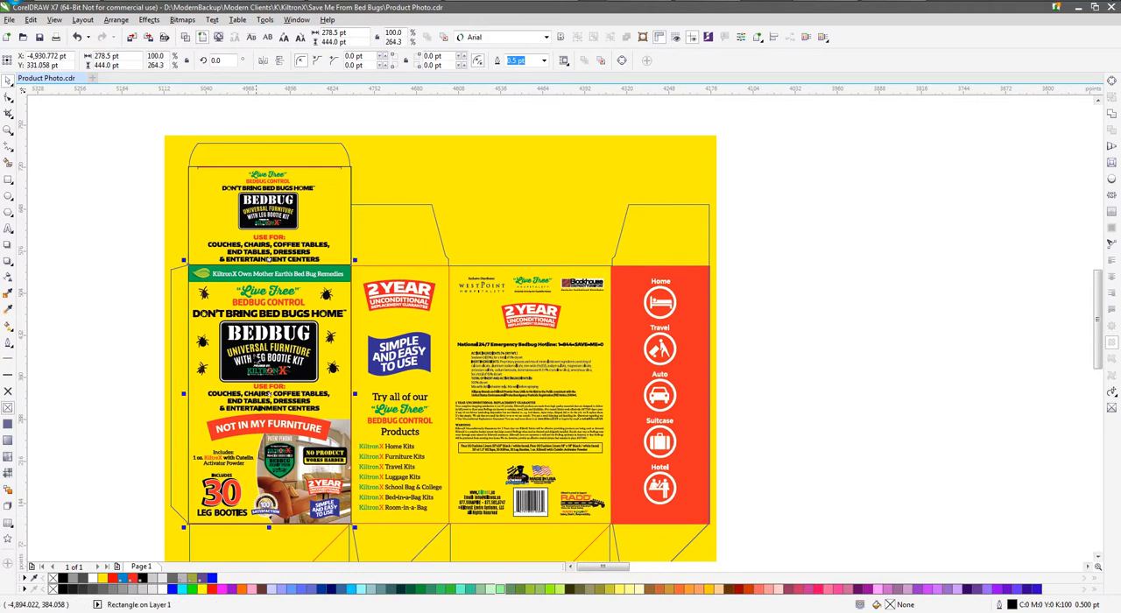
left_click_drag(213, 374, 708, 396)
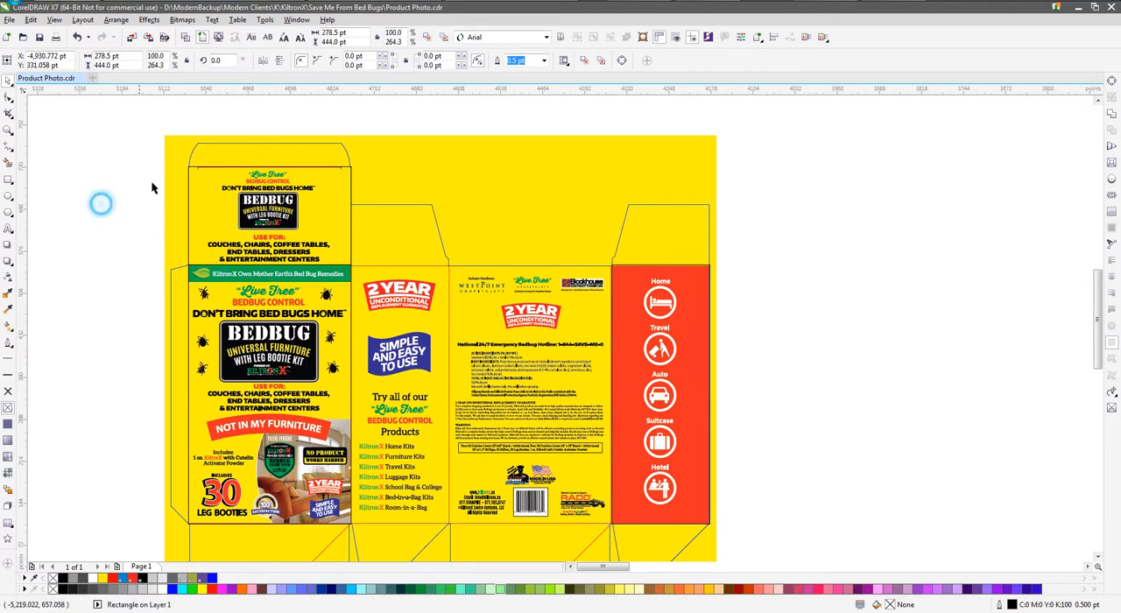
Fill the three rectangles over the top, front and red side panels with blue
left_click(100, 202)
scroll(158, 160, "down", 1)
left_click_drag(857, 571, 832, 490)
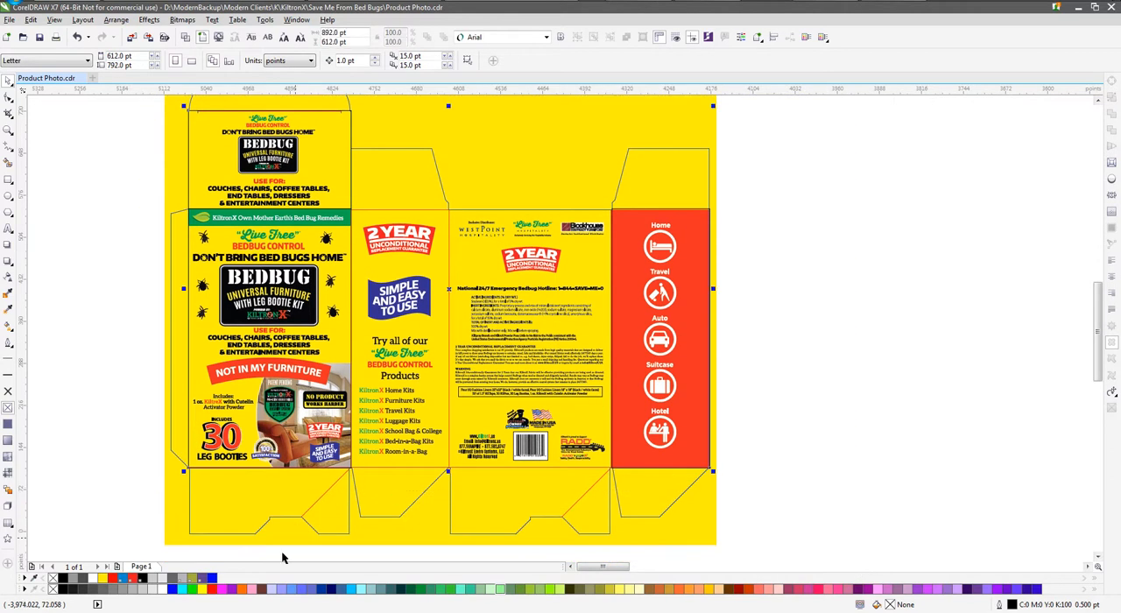
left_click(123, 579)
left_click(767, 252)
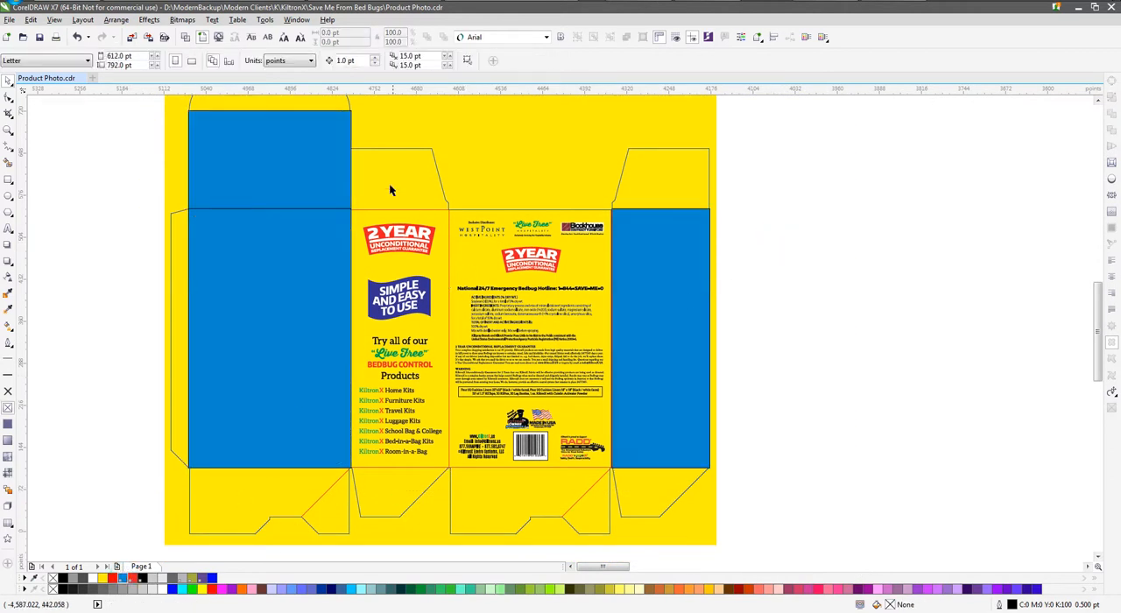
Combine the three blue rectangles into one object and PowerClip the flat box artwork inside it
left_click(330, 163)
left_click(283, 265, "shift")
left_click(654, 240, "shift")
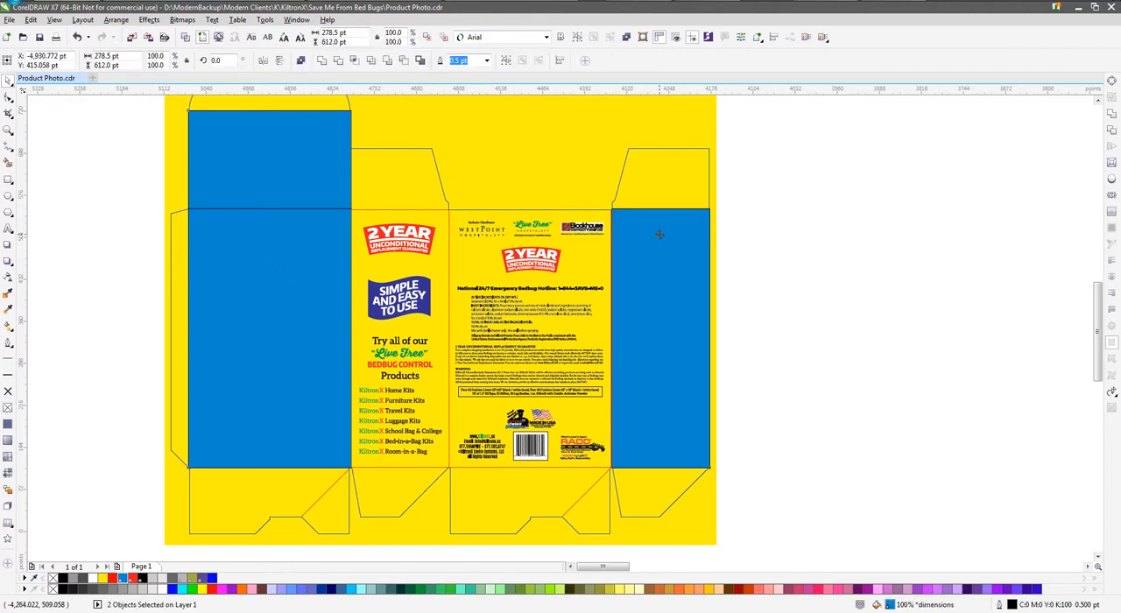
left_click(626, 37)
left_click(782, 184)
left_click(460, 151)
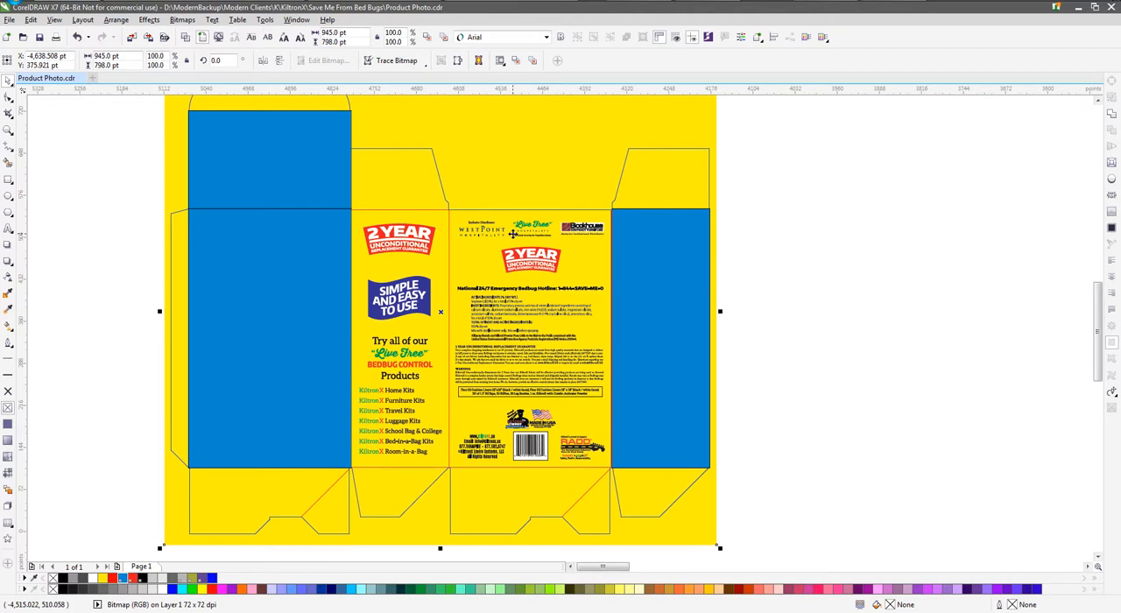
key("Delete")
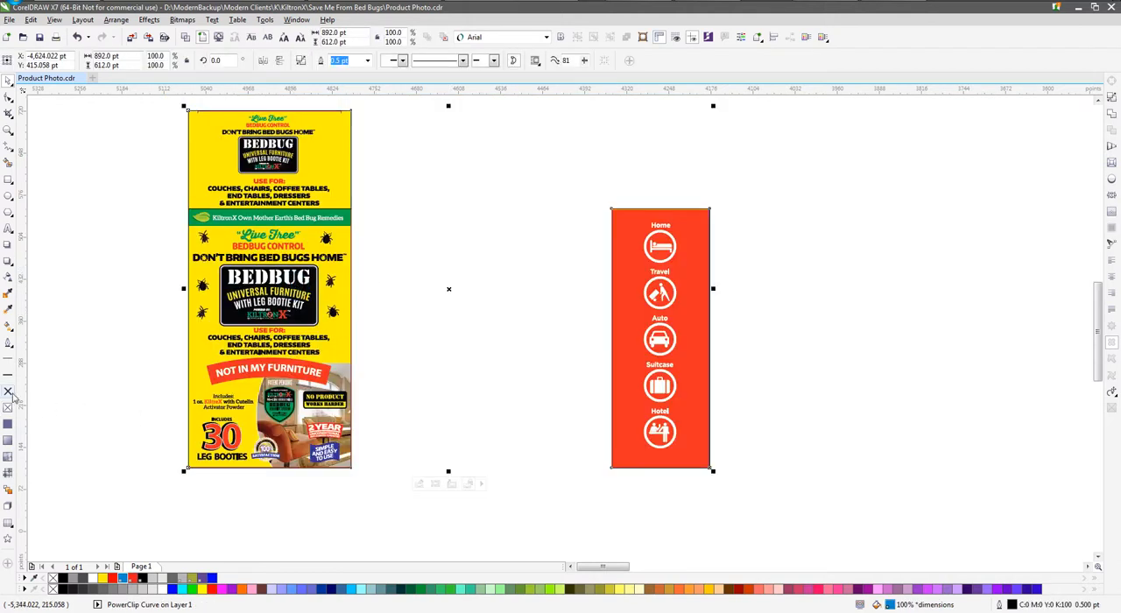
Remove the outline from the PowerClip object and break it apart into separate top, front and side panels
right_click(52, 579)
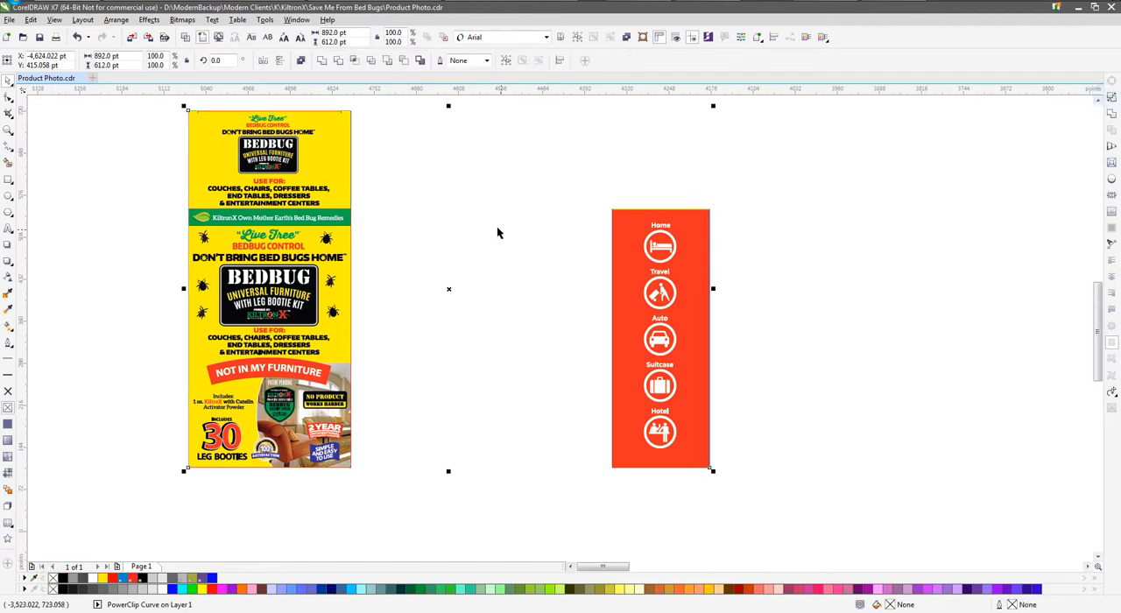
left_click(421, 160)
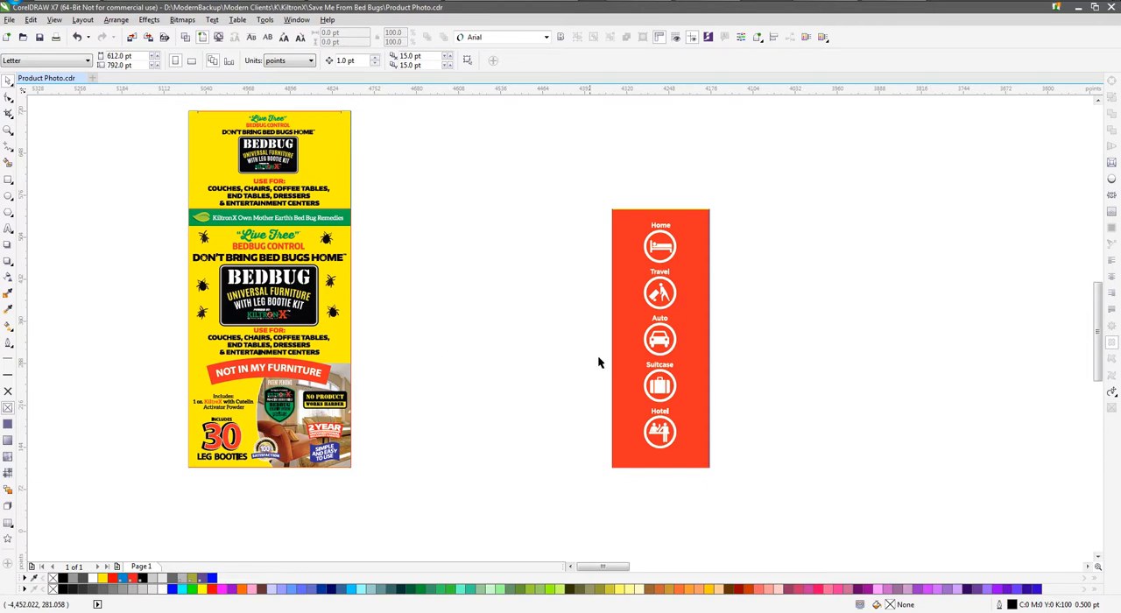
left_click(621, 338)
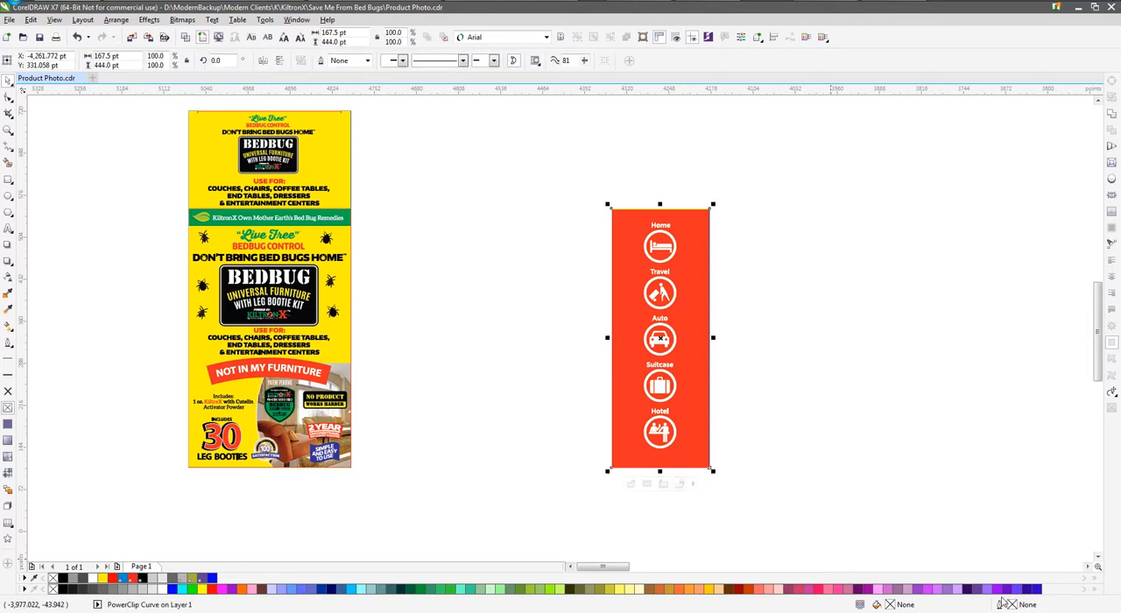
left_click(455, 226)
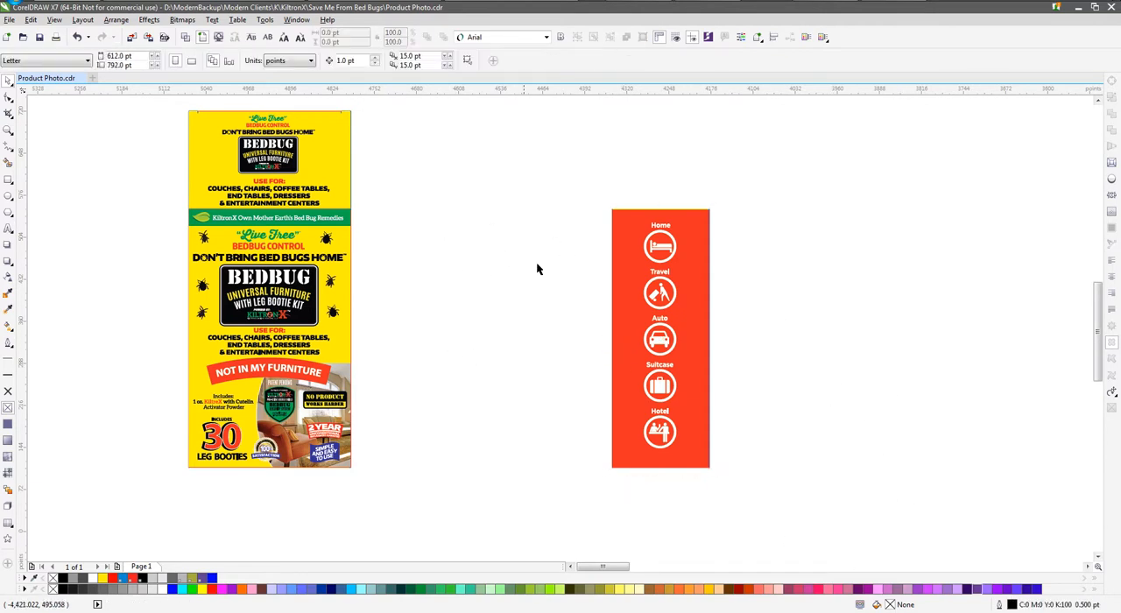
Move the red side panel horizontally so it sits flush against the left edge of the front panel
left_click_drag(690, 274, 163, 274)
scroll(181, 225, "up", 5)
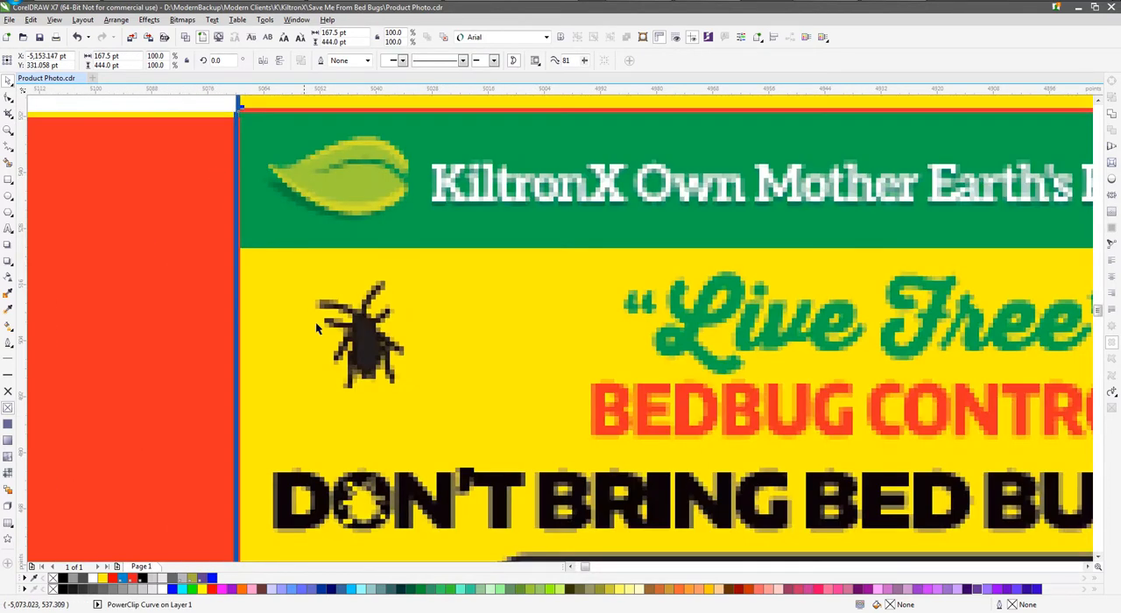
scroll(217, 175, "down", 3)
scroll(396, 218, "down", 2)
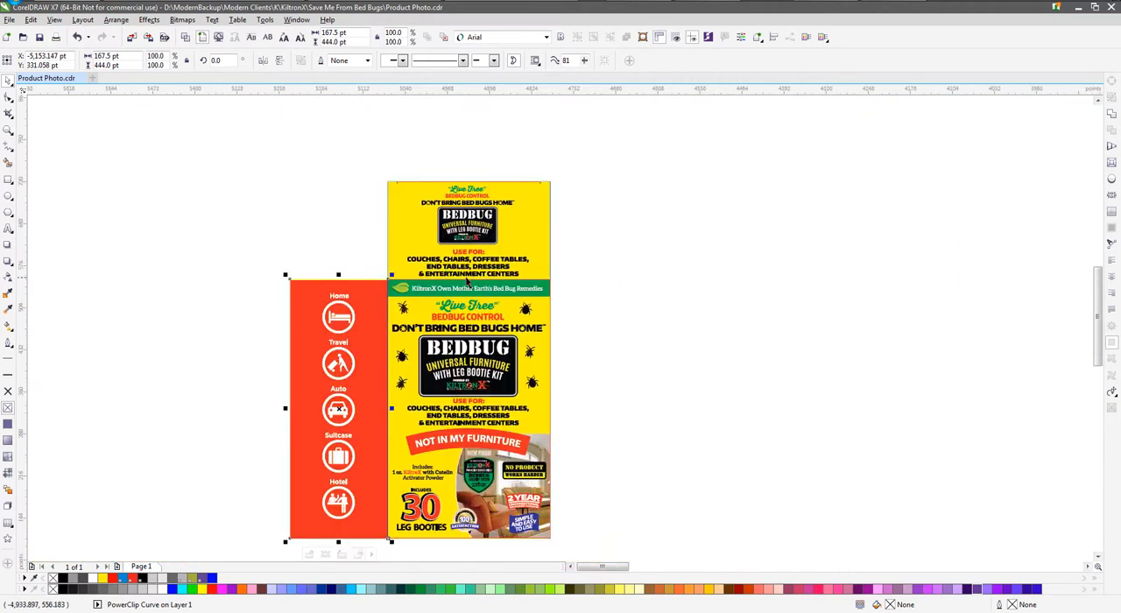
left_click(313, 259)
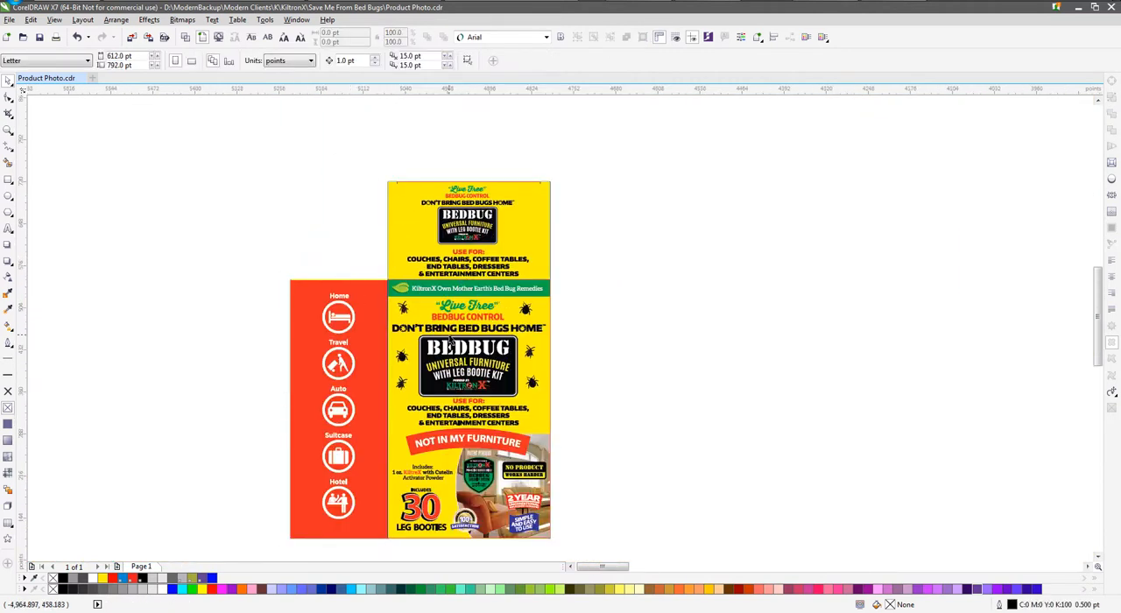
Draw a rectangle about 764 × 699 pt around all the box panels and place it behind them
left_click(613, 363)
left_click(253, 216)
left_click(8, 179)
mouse_move(217, 151)
left_mouse_down()
mouse_move(325, 230)
mouse_move(613, 526)
mouse_move(692, 536)
mouse_move(663, 503)
left_mouse_up()
left_click(443, 36)
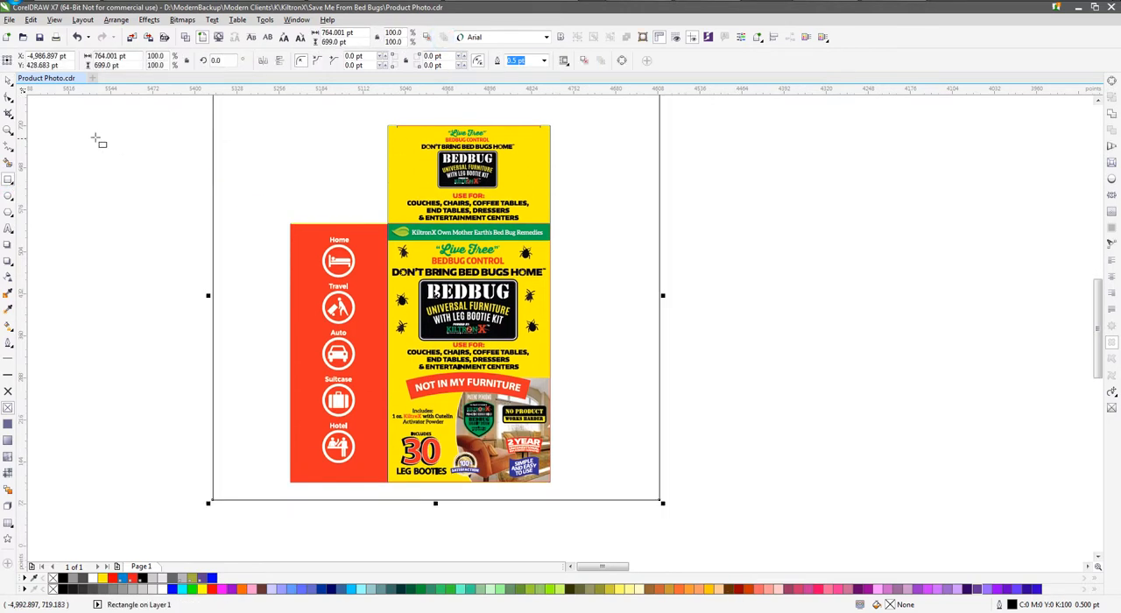
Fill the large background rectangle with purple #9900CC to contrast with the panel edges
left_click(8, 81)
left_click(173, 589)
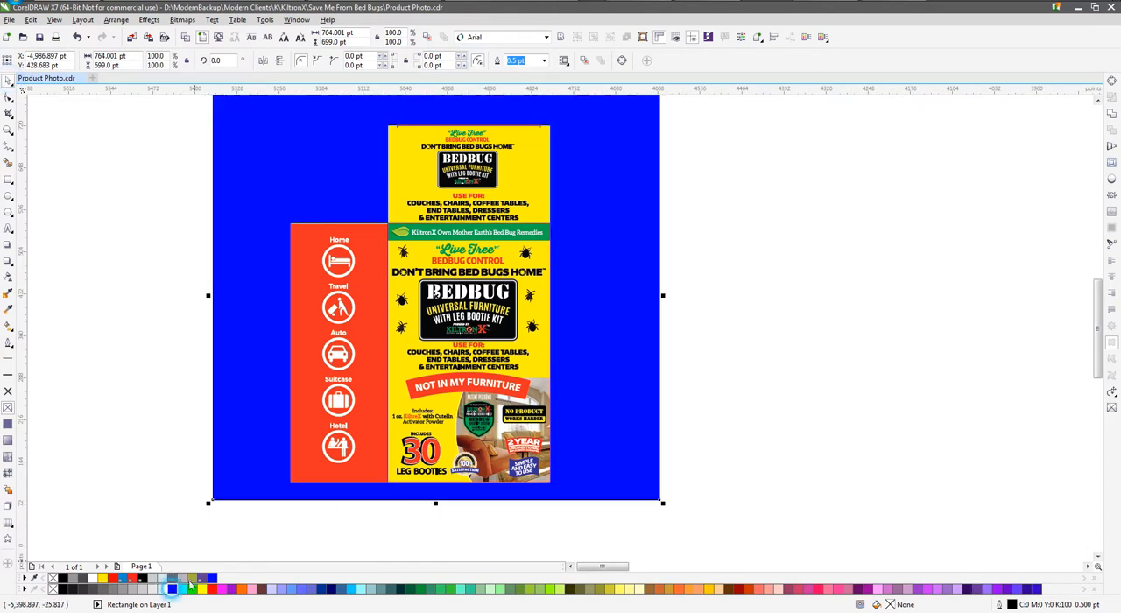
left_click(237, 589)
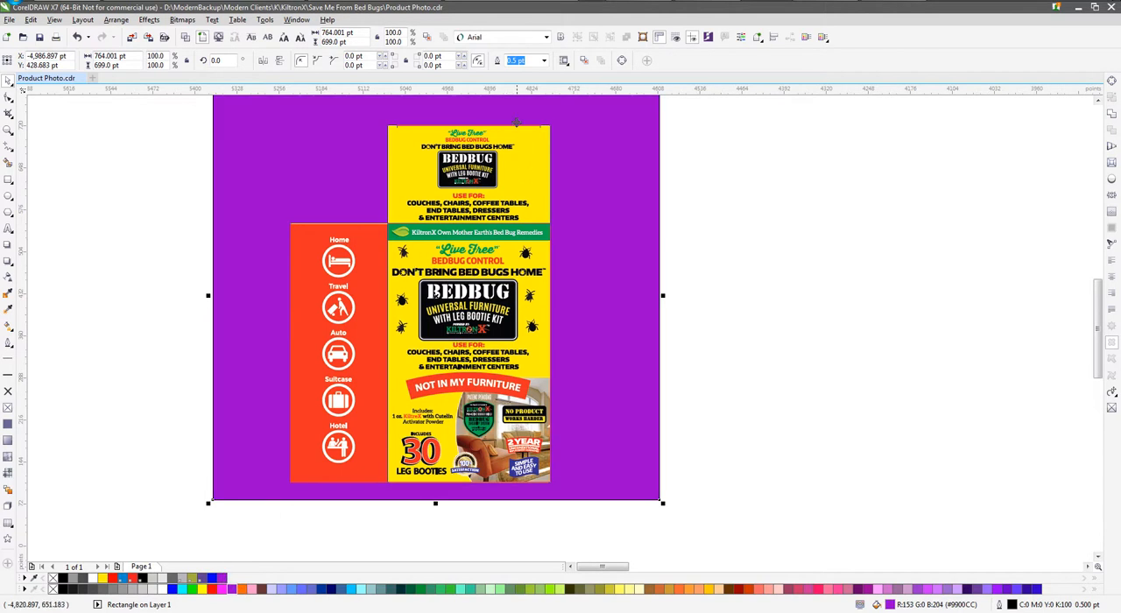
Draw a thin strip about 288 × 8 pt across the upper edge of the top panel
scroll(519, 144, "up", 2)
scroll(578, 138, "up", 2)
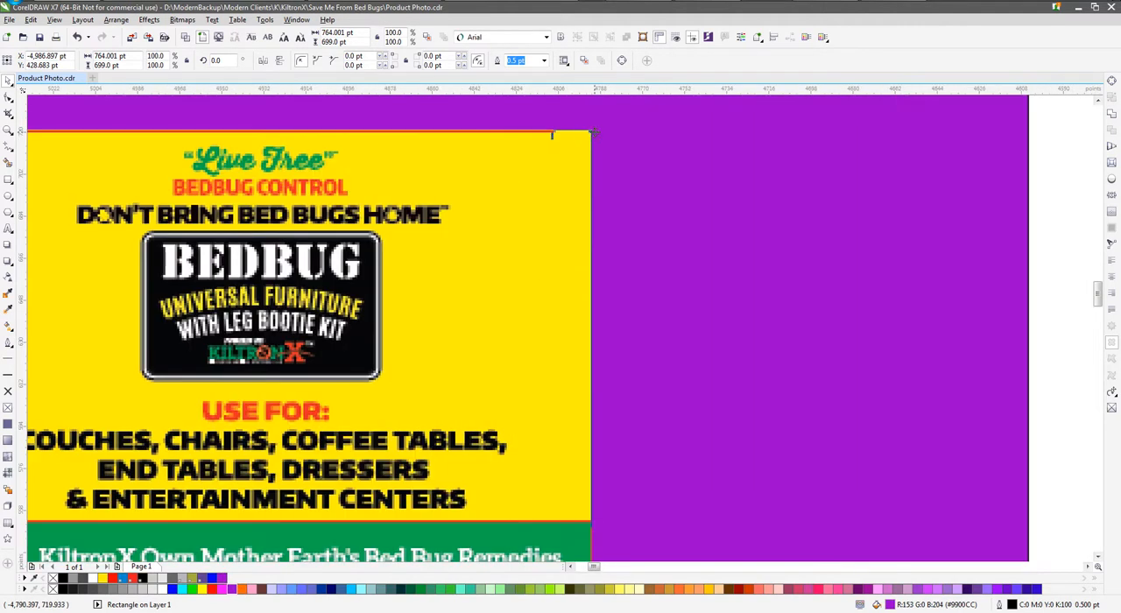
scroll(593, 138, "down", 2)
left_click(9, 130)
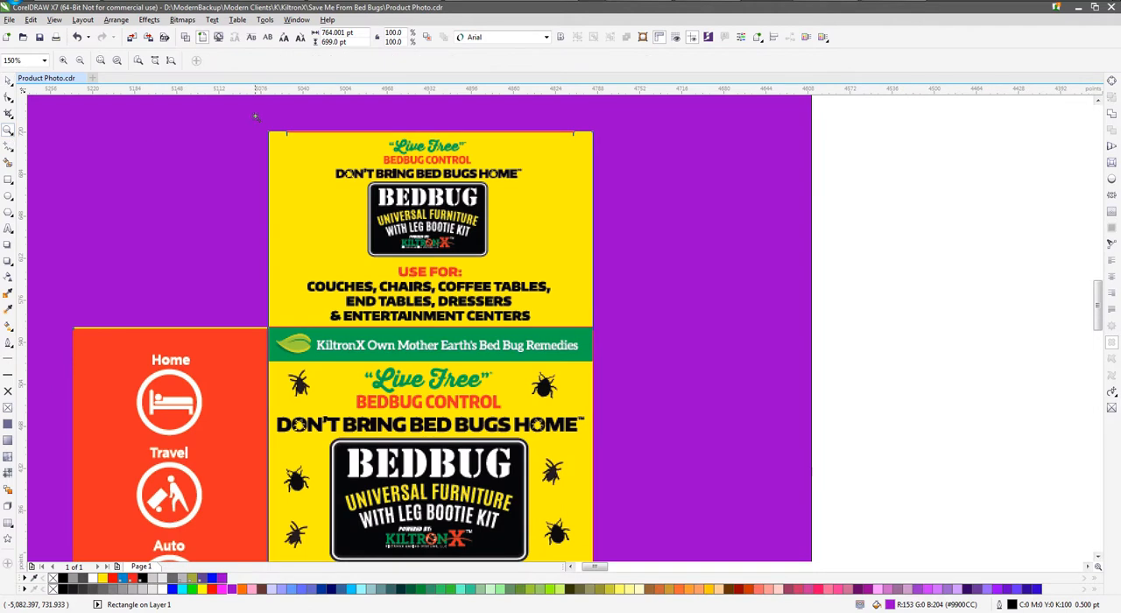
left_click_drag(256, 115, 628, 352)
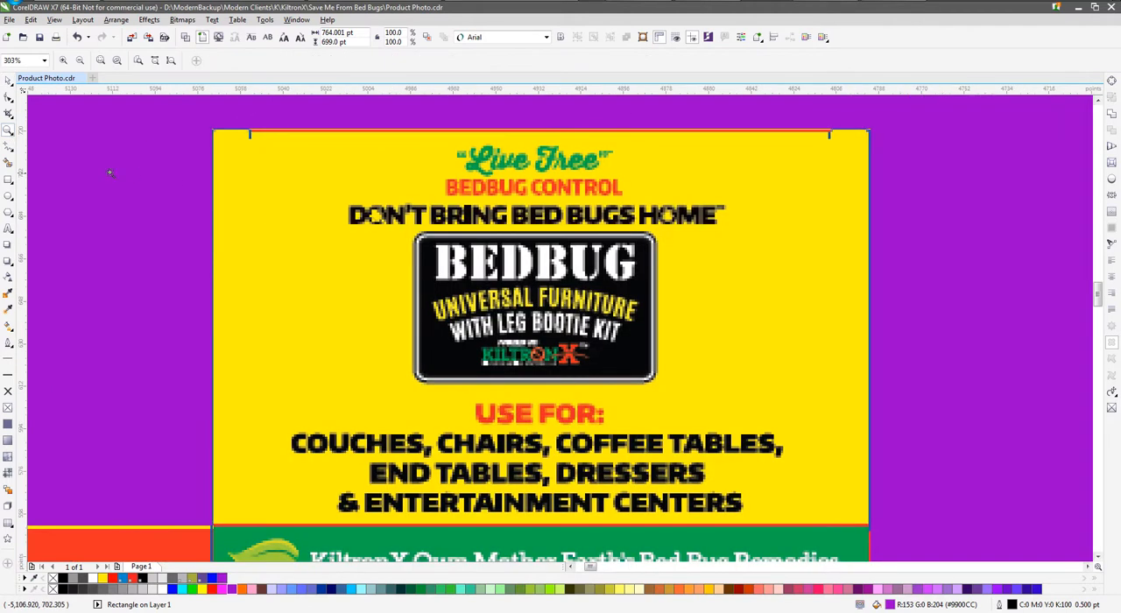
left_click(8, 180)
left_click_drag(207, 124, 887, 142)
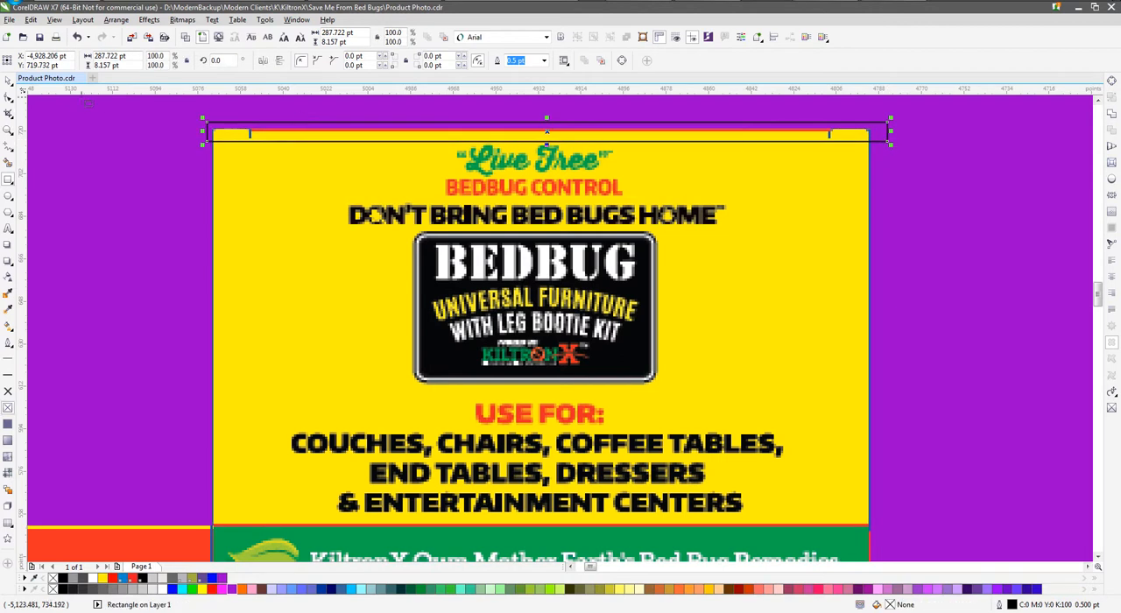
Fill the strip with yellow sampled from the top panel and remove its outline
left_click(8, 79)
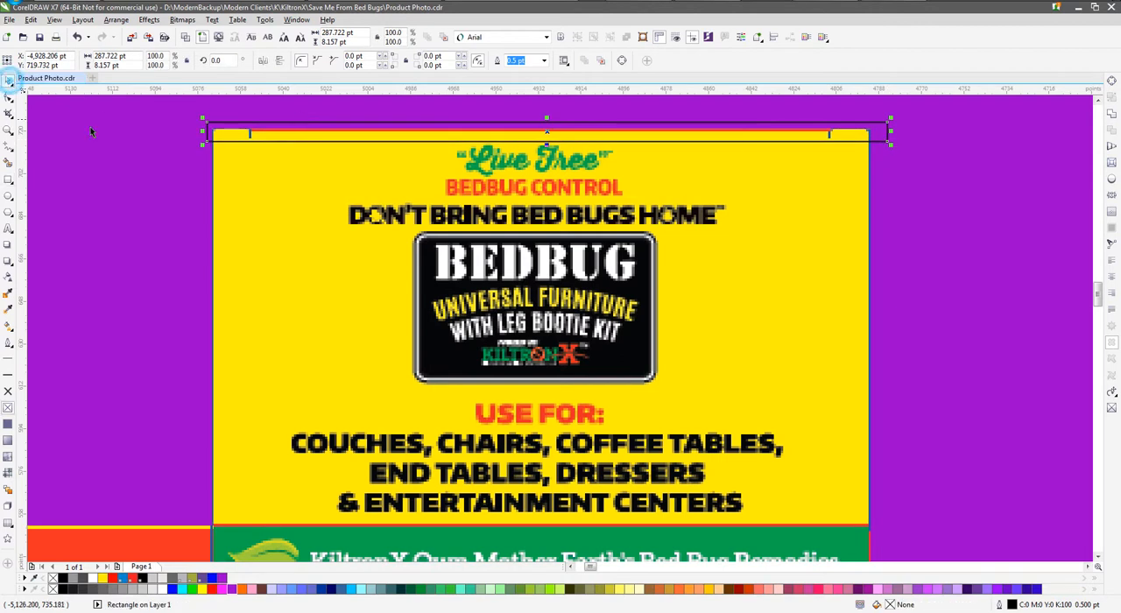
left_click(9, 295)
left_click(273, 165)
left_click(234, 131)
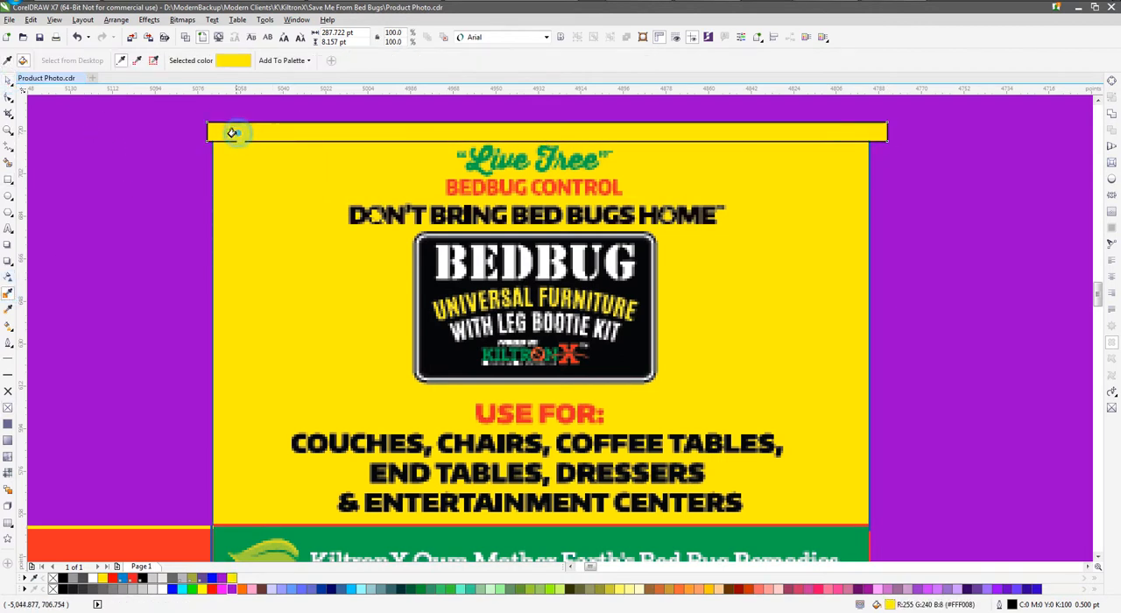
left_click(8, 80)
left_click(7, 392)
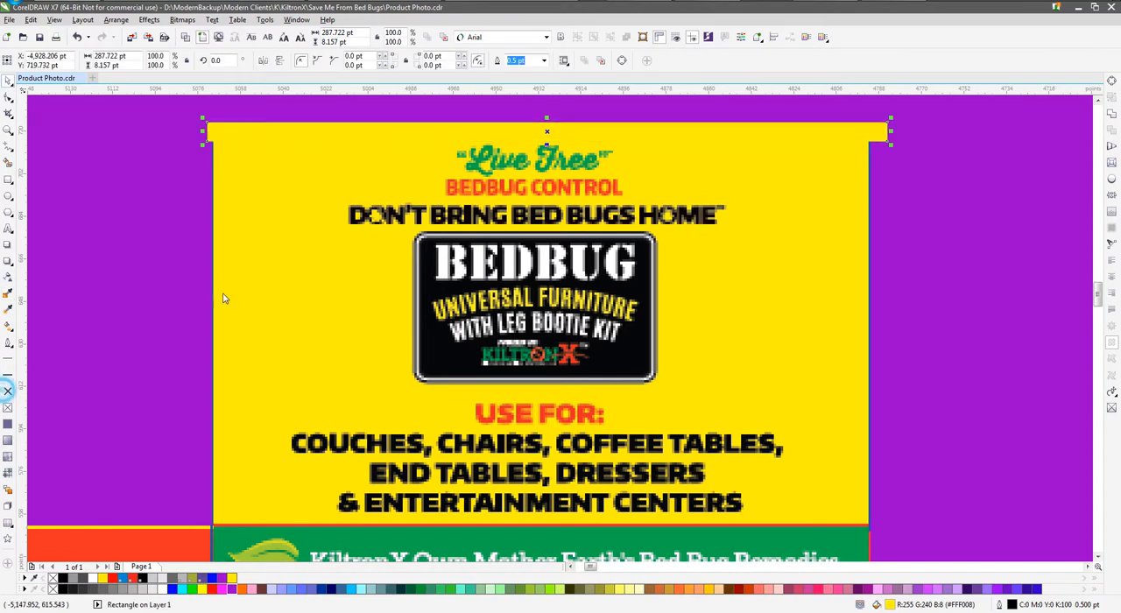
Duplicate the yellow strip over the top panel's bottom, left and right edges, making the side strips about 5.4 × 176 pt
left_click_drag(891, 132, 268, 544)
left_click_drag(321, 129, 297, 530)
left_click_drag(211, 494, 870, 460)
right_click(870, 460)
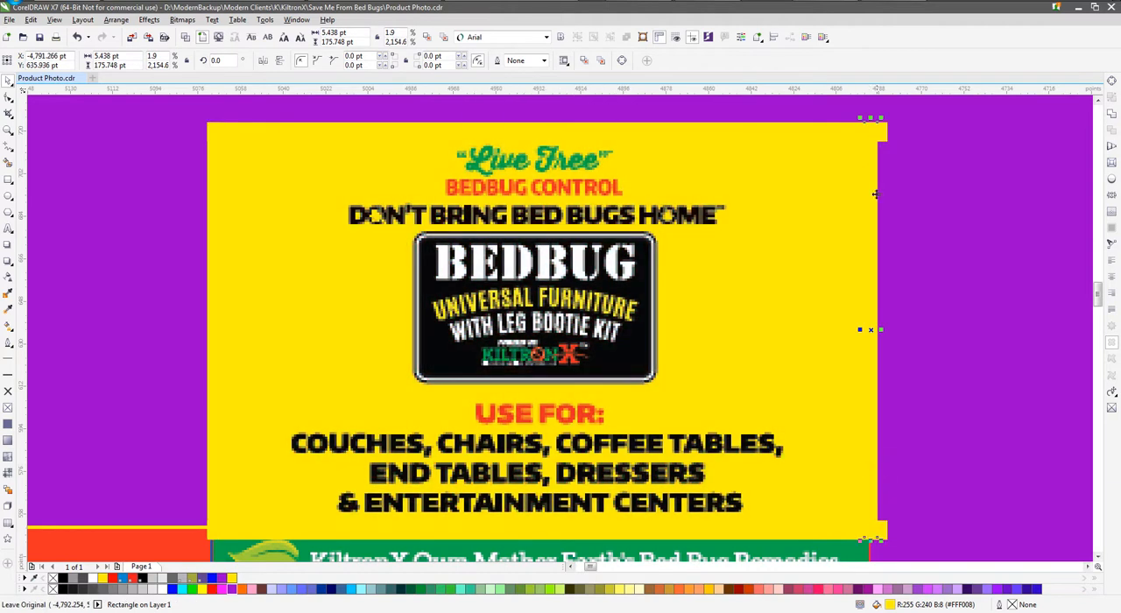
PowerClip the four yellow edge strips inside the top panel and move that panel up and right, clear of the front panel
left_click(823, 129, "shift")
left_click(211, 210, "shift")
left_click(290, 530, "shift")
key("alt+c")
key("w")
key("p")
left_click(330, 316)
scroll(589, 235, "down", 1)
left_click_drag(554, 248, 707, 217)
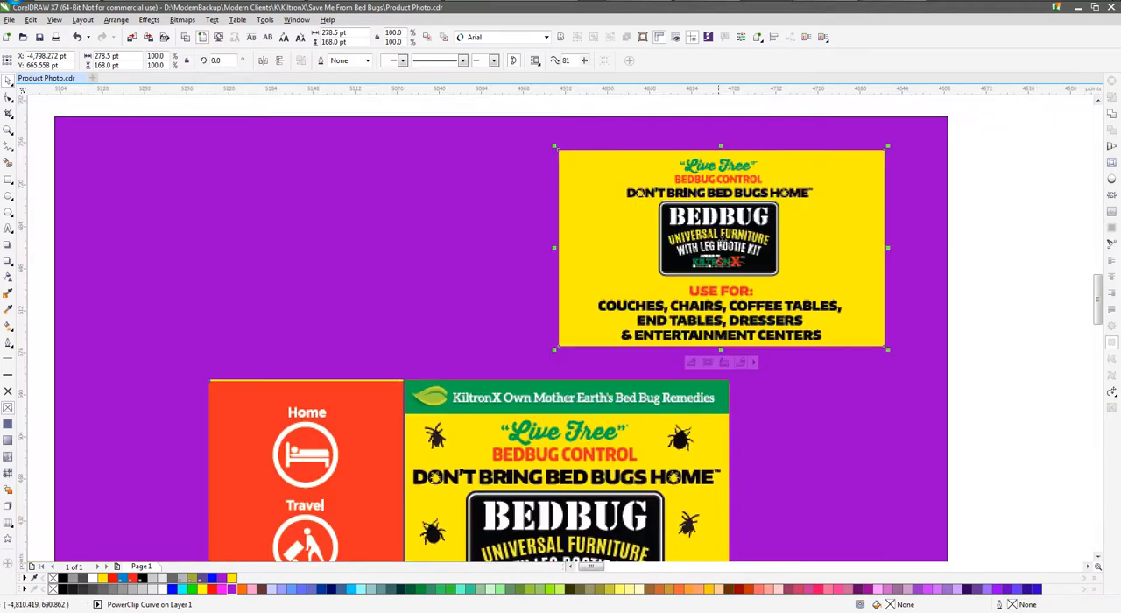
Undo the top panel's last move and draw four thin overlapping rectangles along the edges of the red side panel
key("ctrl+z")
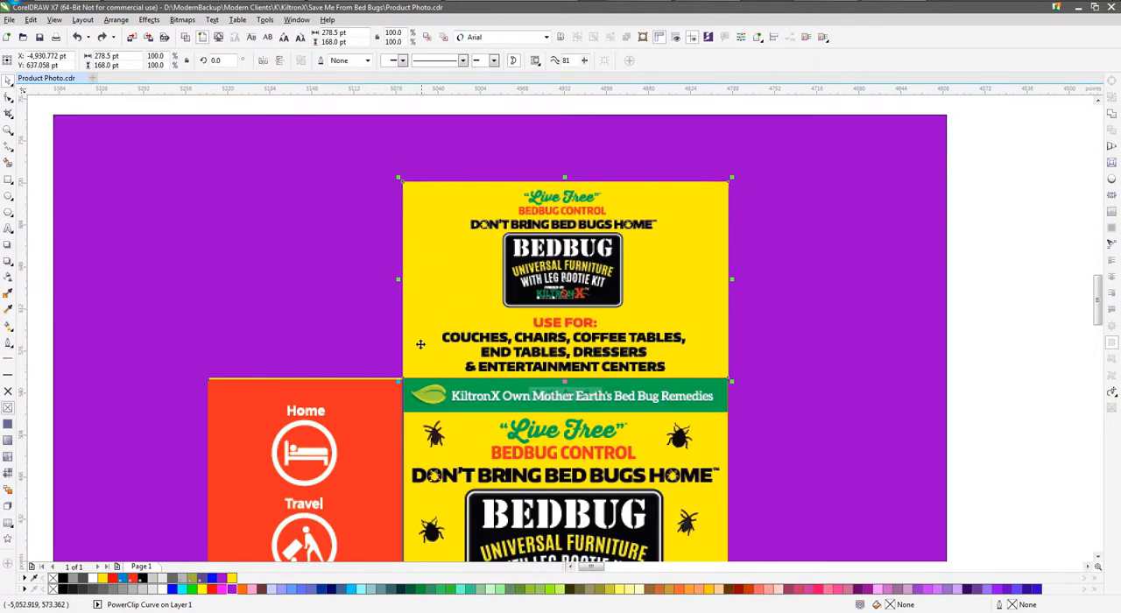
scroll(304, 226, "down", 1)
left_click(8, 178)
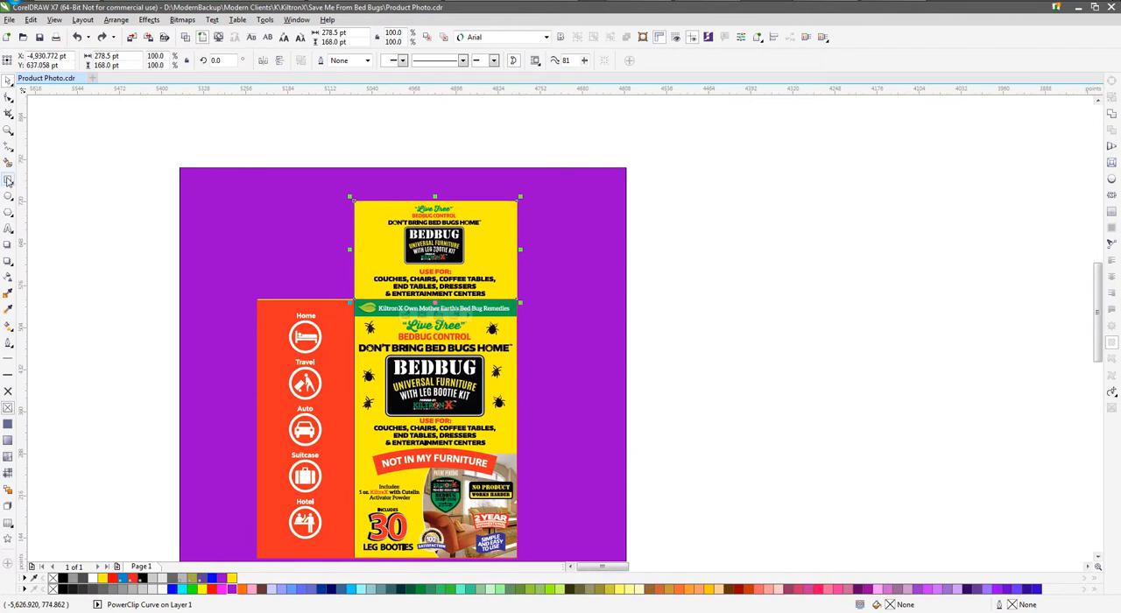
scroll(261, 310, "up", 3)
mouse_move(252, 262)
left_mouse_down()
mouse_move(678, 286)
mouse_move(636, 263)
mouse_move(693, 454)
mouse_move(684, 455)
left_mouse_up()
scroll(632, 326, "down", 1)
left_click_drag(632, 350, 624, 530)
left_click_drag(393, 487, 645, 529)
left_click_drag(417, 517, 458, 125)
scroll(193, 143, "down", 2)
Fill the four edge rectangles with red sampled from the side panel and remove their outlines
left_click(8, 79)
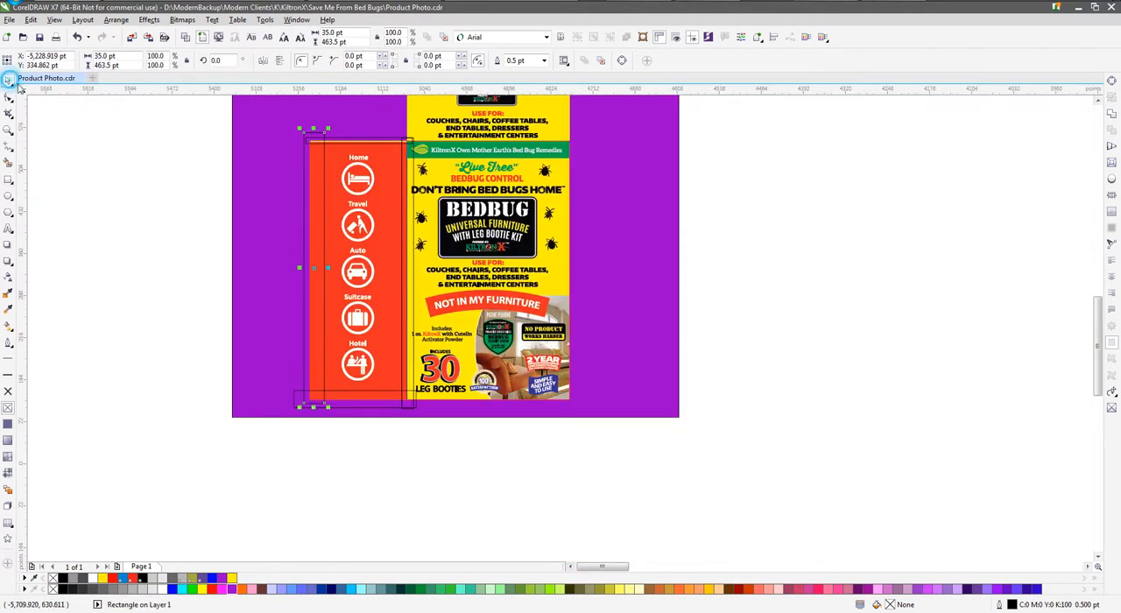
left_click(8, 293)
left_click(313, 184)
left_click(309, 182)
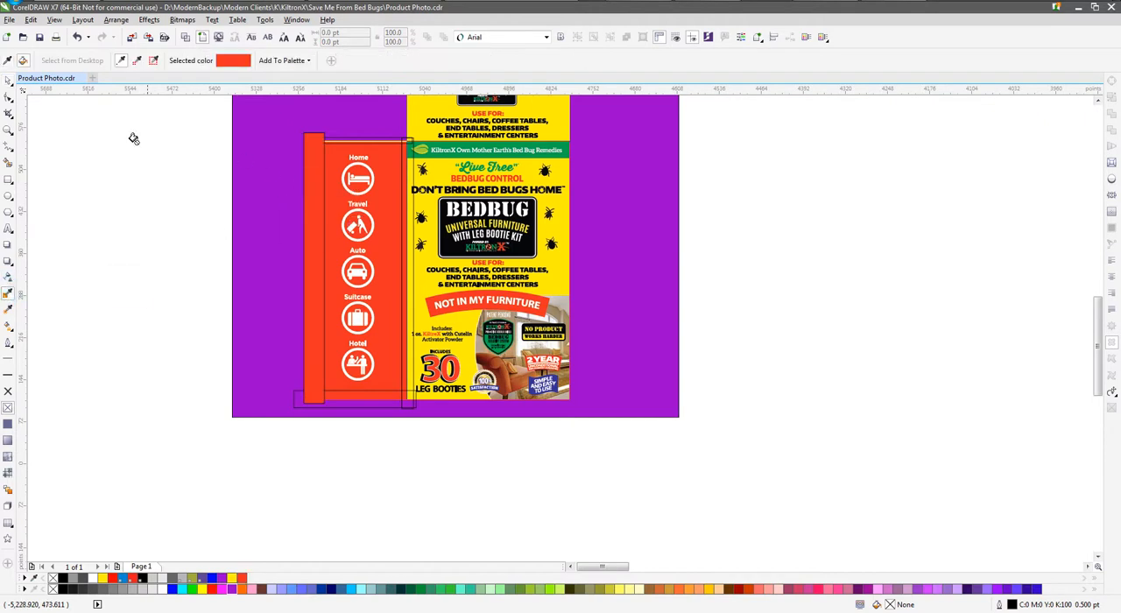
left_click(8, 79)
left_click_drag(211, 114, 421, 426)
left_click(201, 225)
left_click(357, 225)
left_click_drag(180, 115, 428, 441)
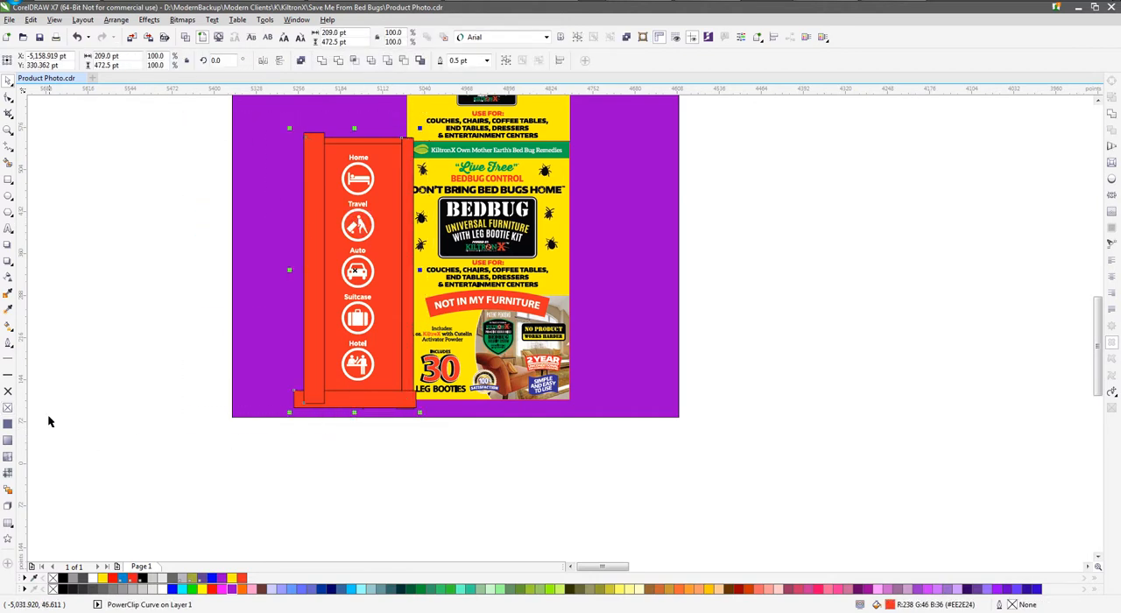
right_click(8, 392)
PowerClip the four red edge strips inside the side panel
key("alt+c")
key("w")
key("p")
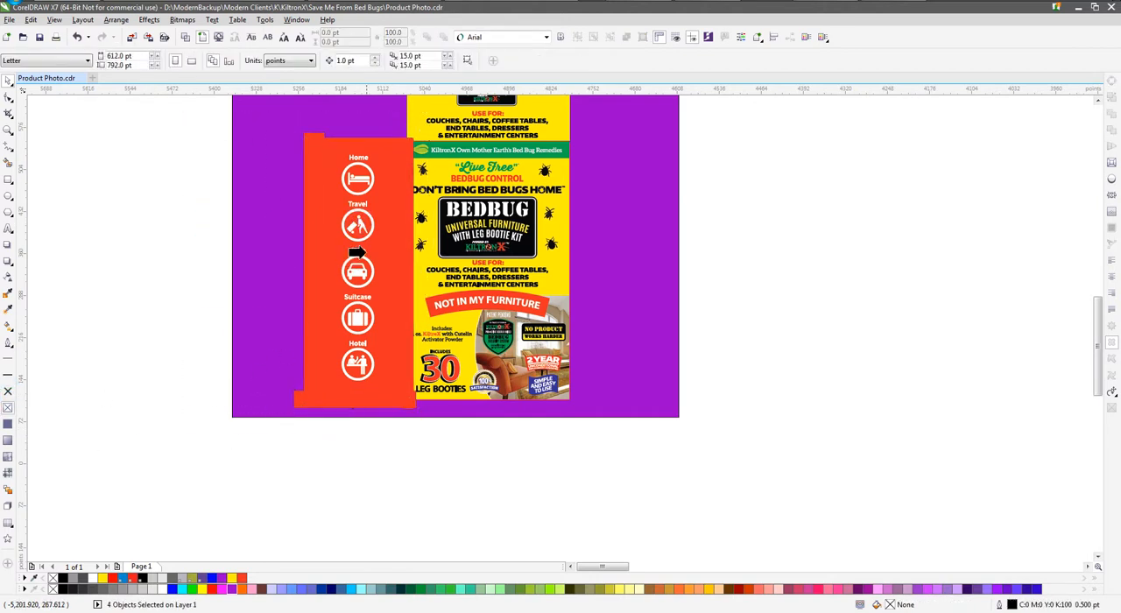
left_click(361, 255)
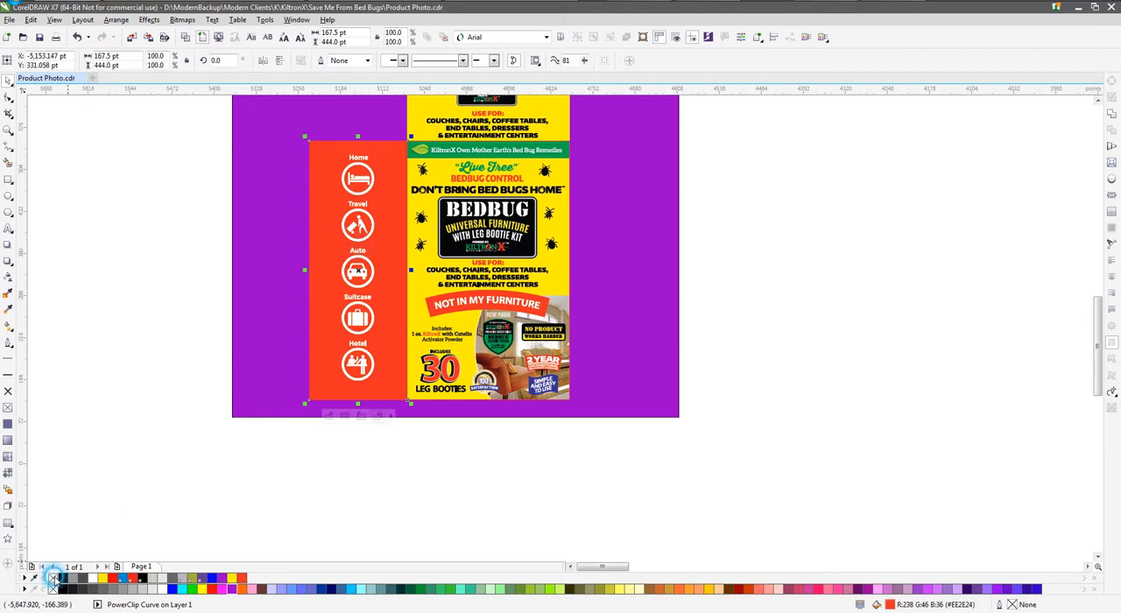
left_click(123, 395)
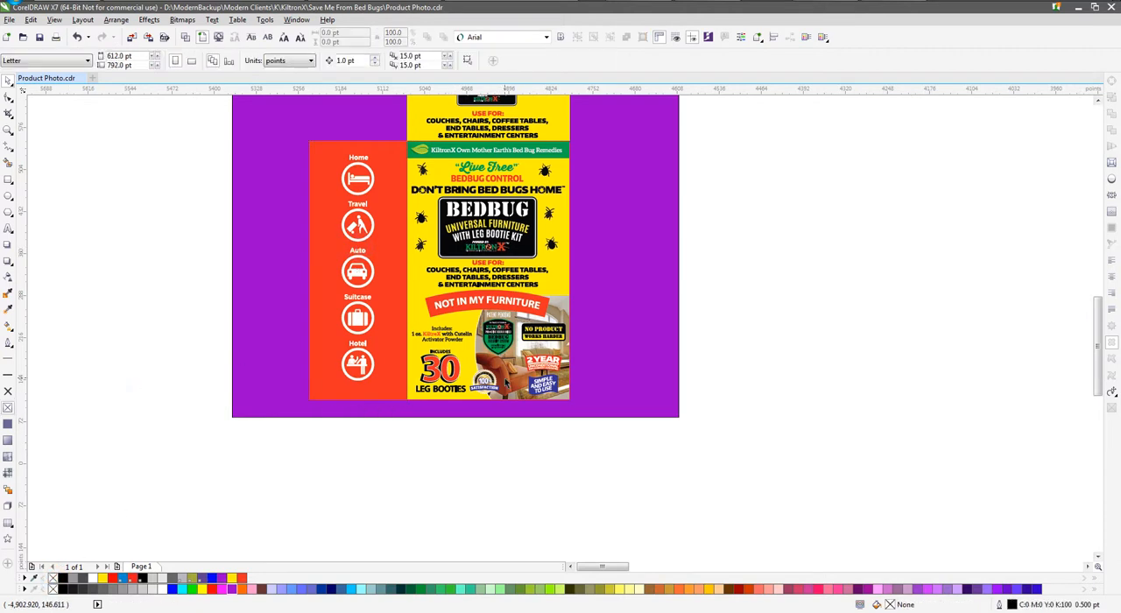
Raise the front panel's bottom edge with the Shape tool, trimming the panel to 442 pt high
scroll(505, 383, "up", 2)
left_click(400, 417)
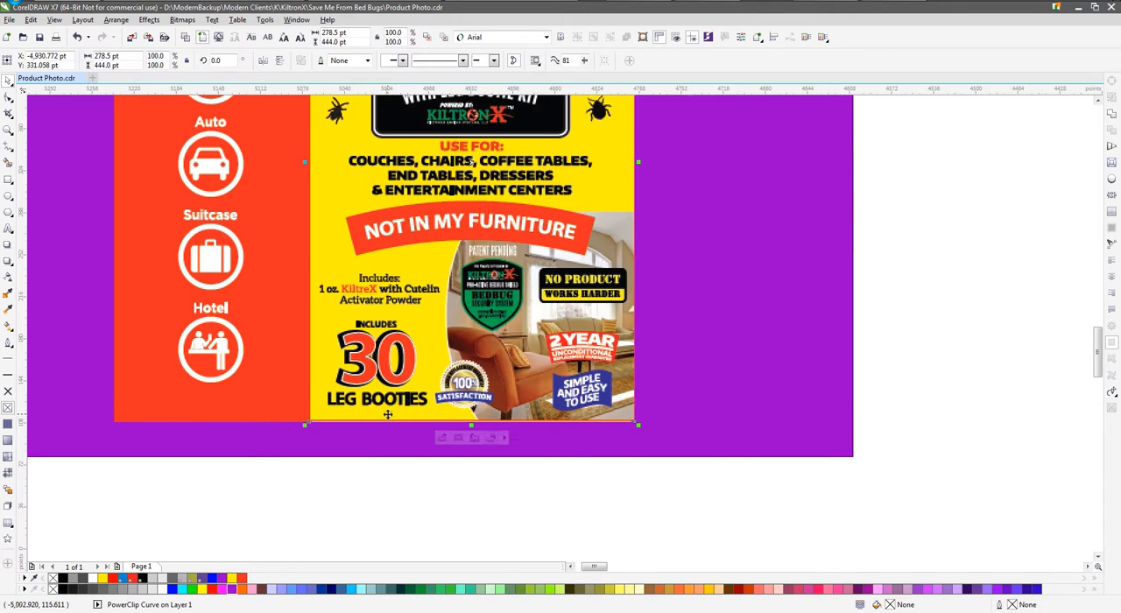
left_click(9, 97)
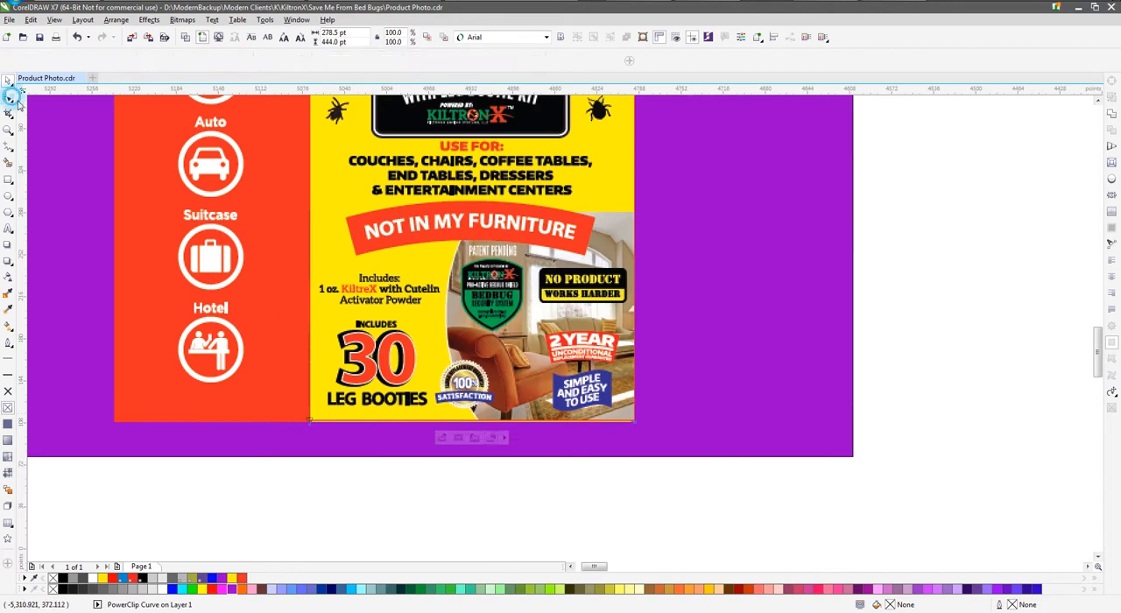
scroll(341, 427, "up", 4)
left_click_drag(329, 412, 330, 405)
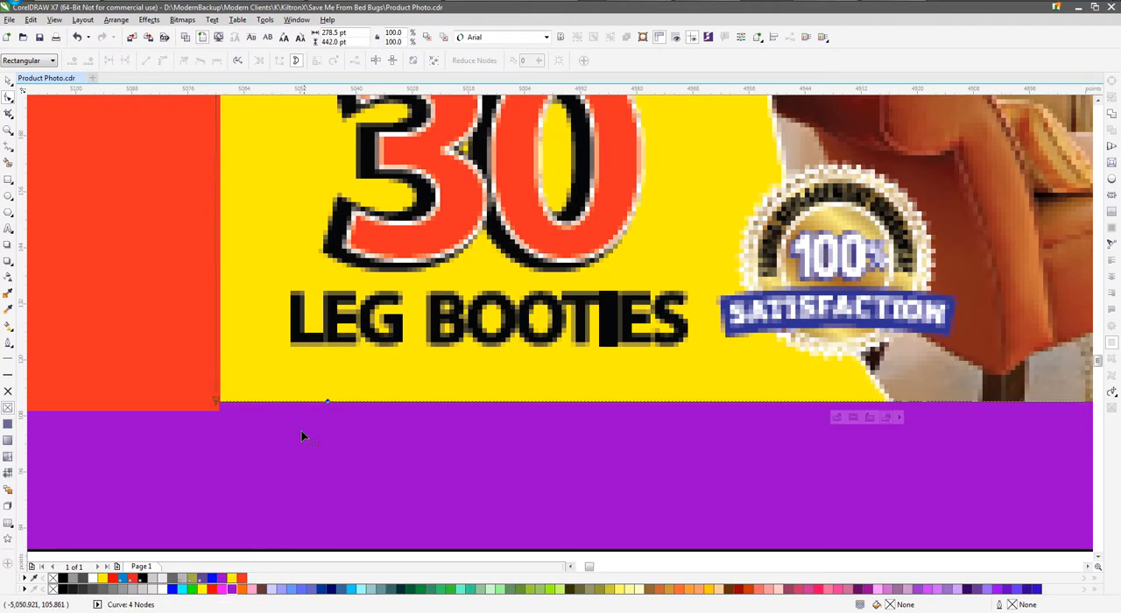
Pull the front panel's right edge inward to trim off the red sliver, making the panel about 278 pt wide
scroll(327, 431, "down", 4)
scroll(671, 400, "down", 3)
scroll(683, 458, "up", 4)
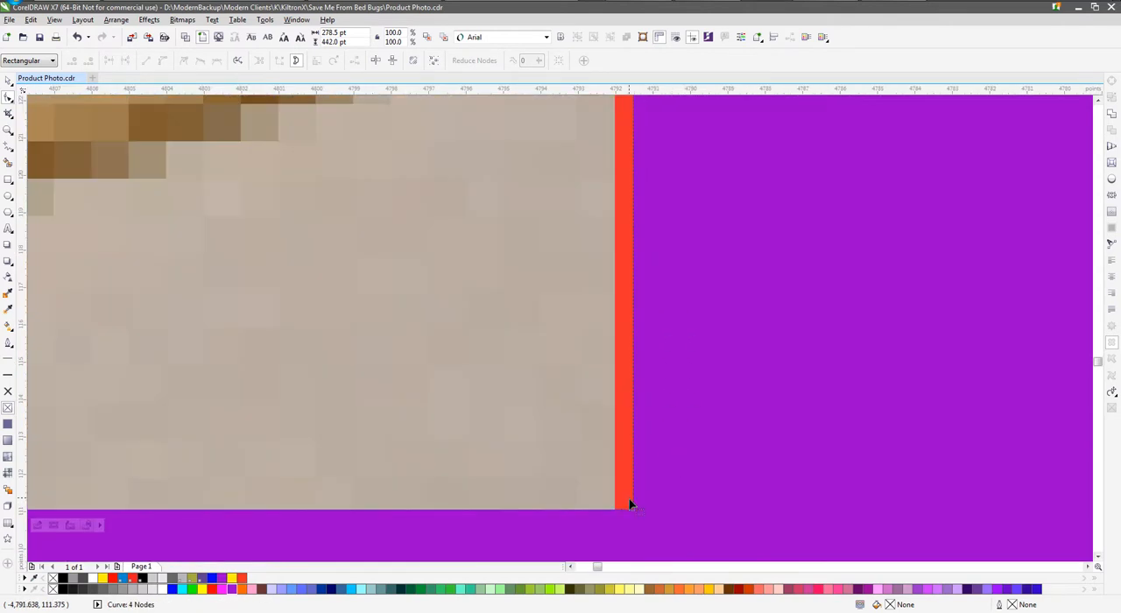
scroll(630, 500, "up", 2)
left_click_drag(646, 508, 568, 506)
scroll(635, 491, "down", 5)
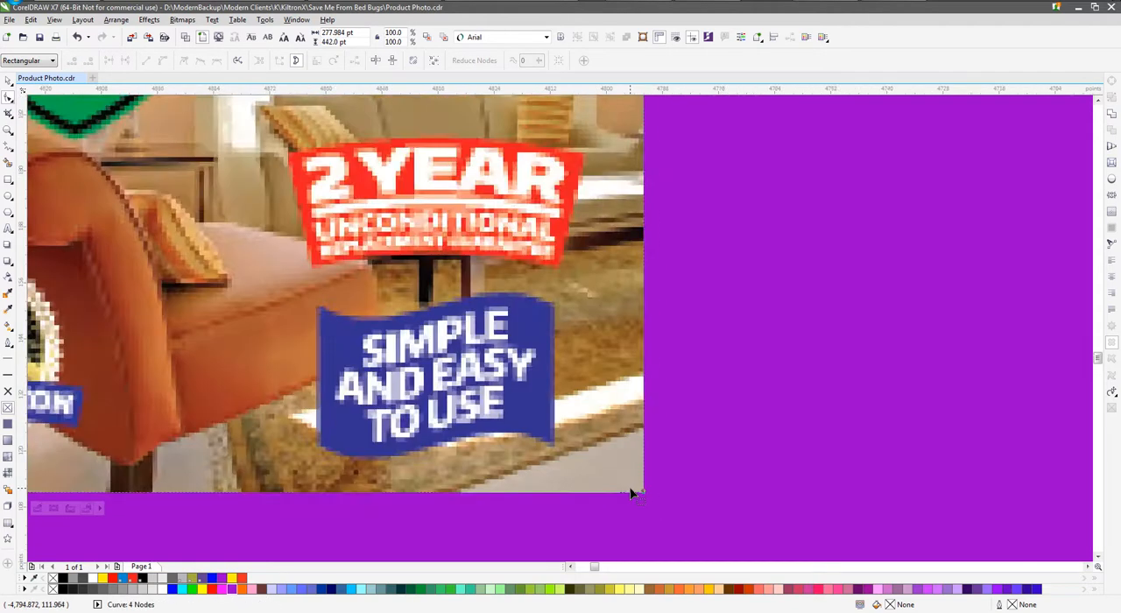
Lower the front panel's top edge and pull its left edge inward, trimming the panel to about 276.9 × 441.8 pt
scroll(632, 490, "down", 2)
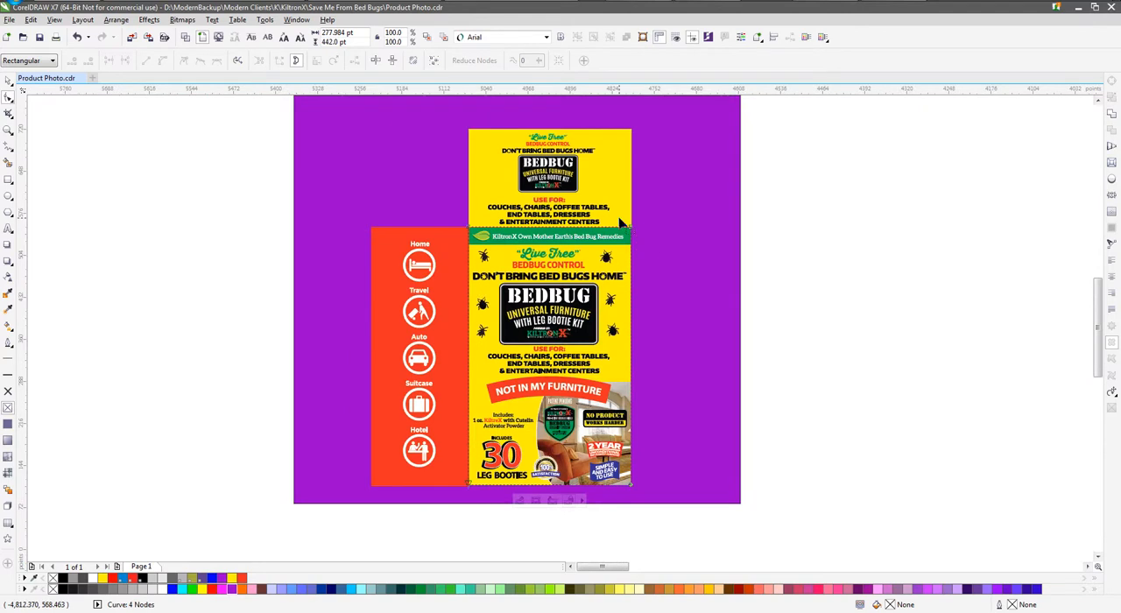
scroll(473, 228, "up", 4)
scroll(474, 226, "up", 3)
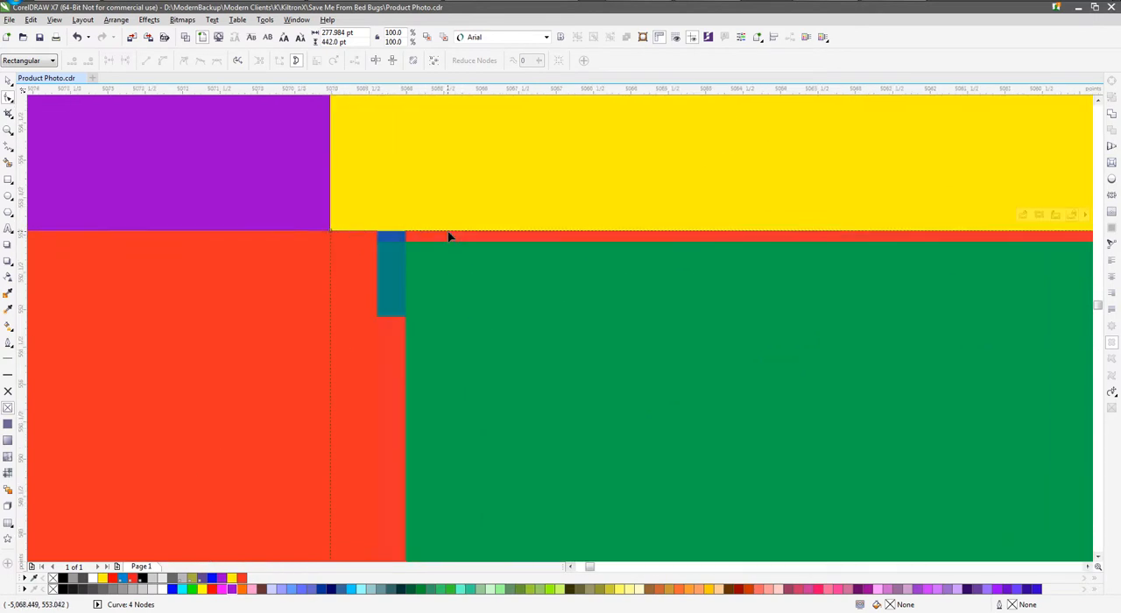
left_click_drag(445, 237, 444, 244)
left_click_drag(330, 265, 412, 277)
left_click(8, 79)
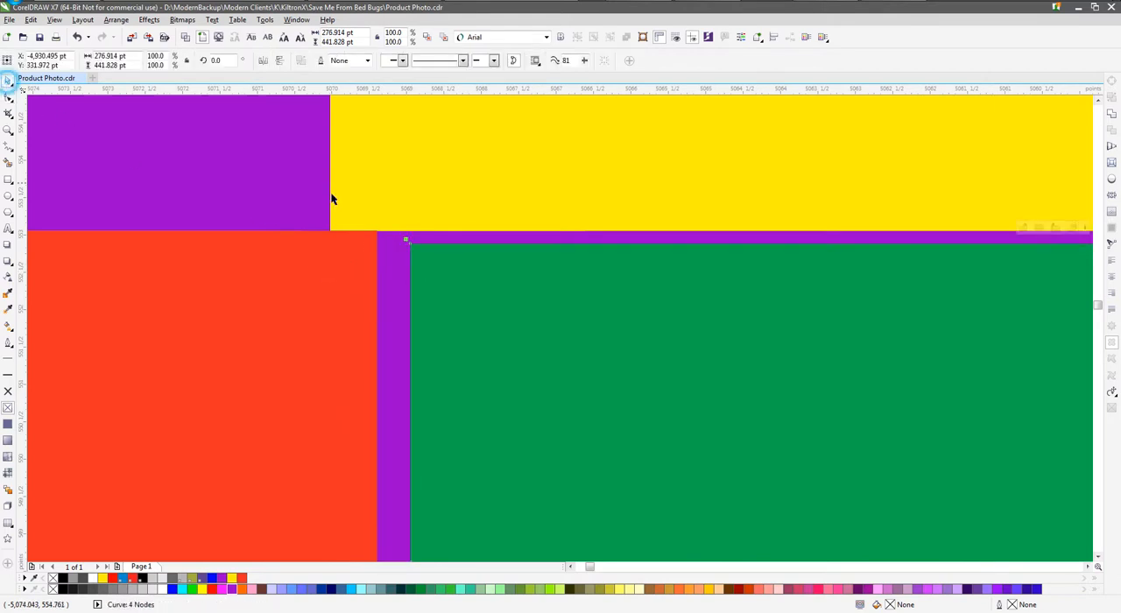
Set the front panel's height to 444 pt and align its upper edge with the red side panel
scroll(401, 237, "down", 6)
left_click(401, 237)
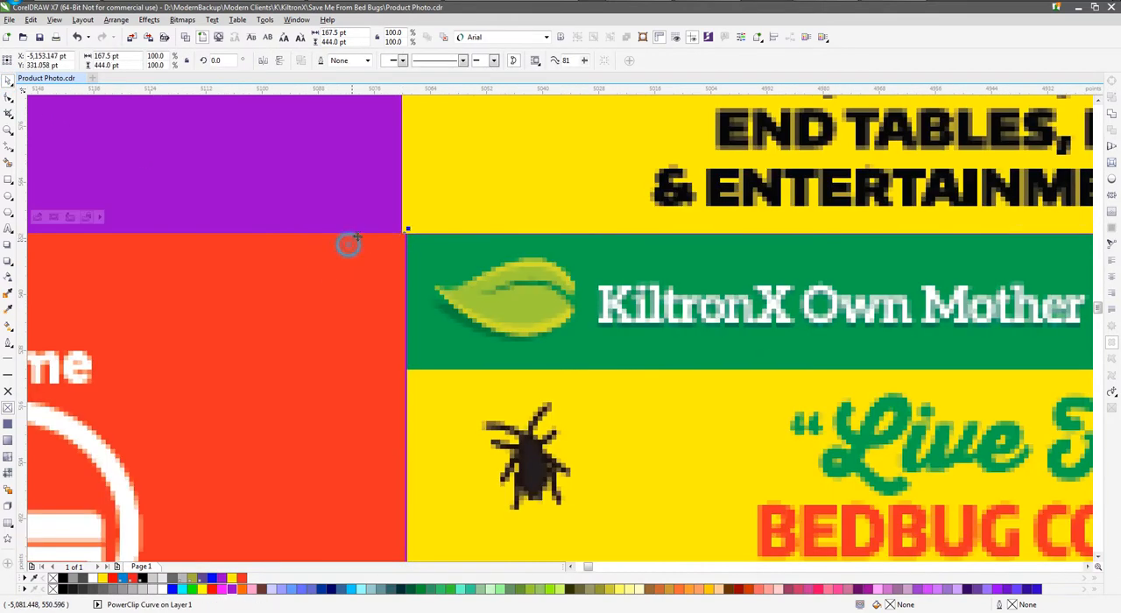
left_click(358, 40)
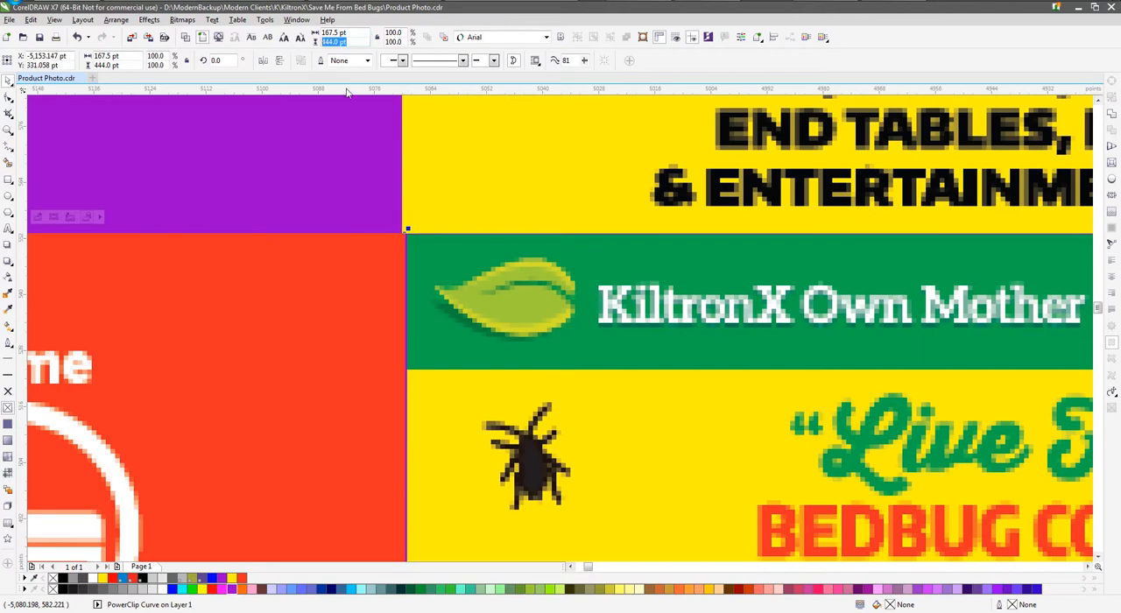
left_click(452, 250)
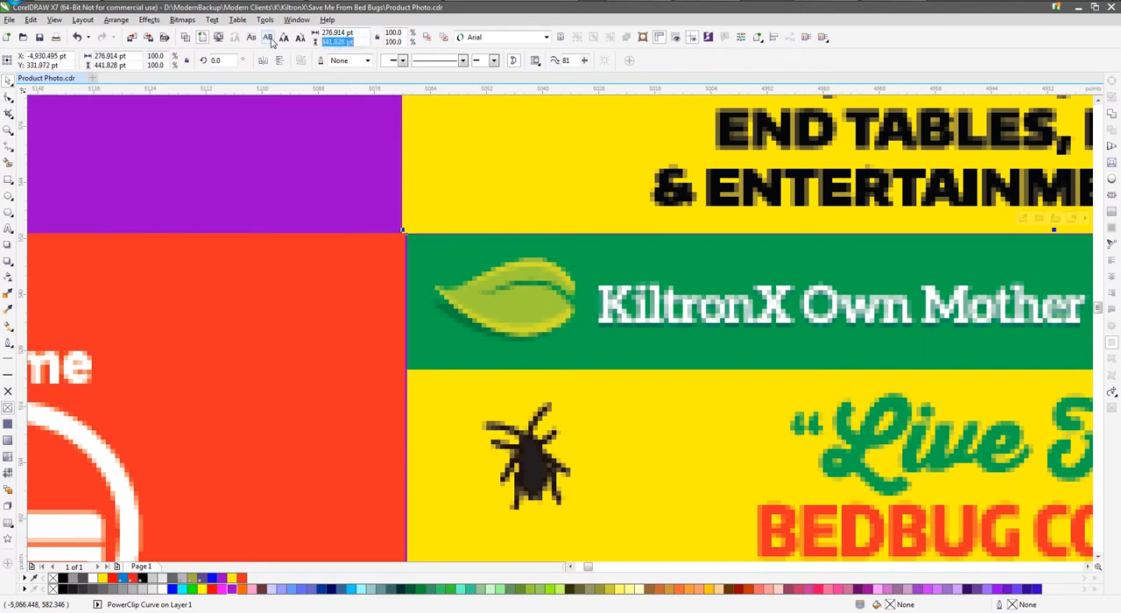
left_click(350, 249, "shift")
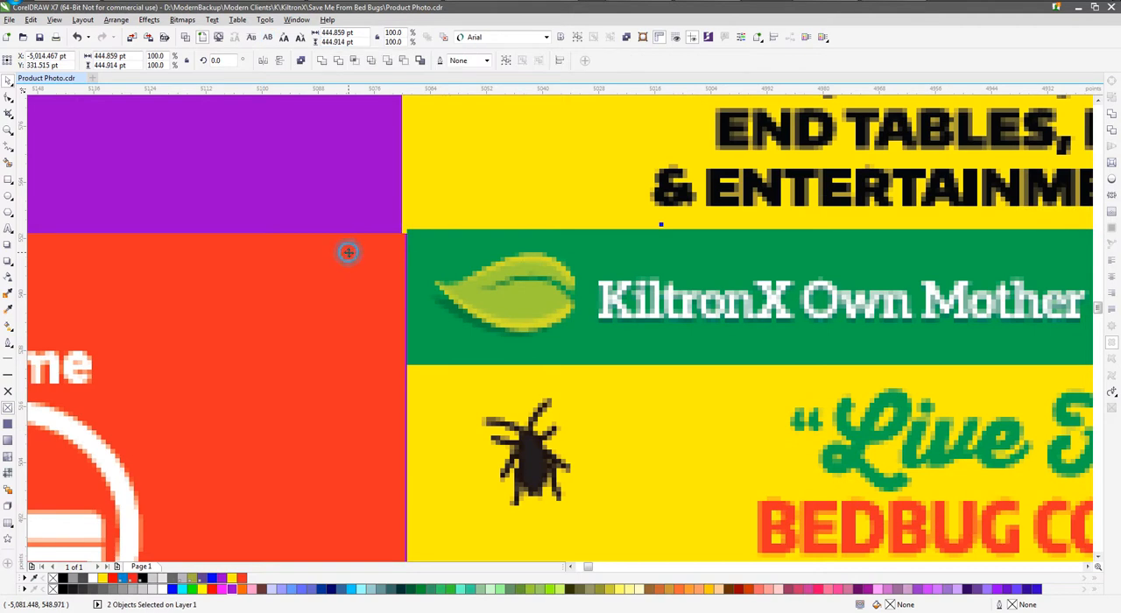
key("t")
Set the front panel's width to 278.5 pt to match the top panel
left_click(370, 209)
left_click(438, 251)
left_click(434, 194)
left_click(337, 32)
left_click(455, 260)
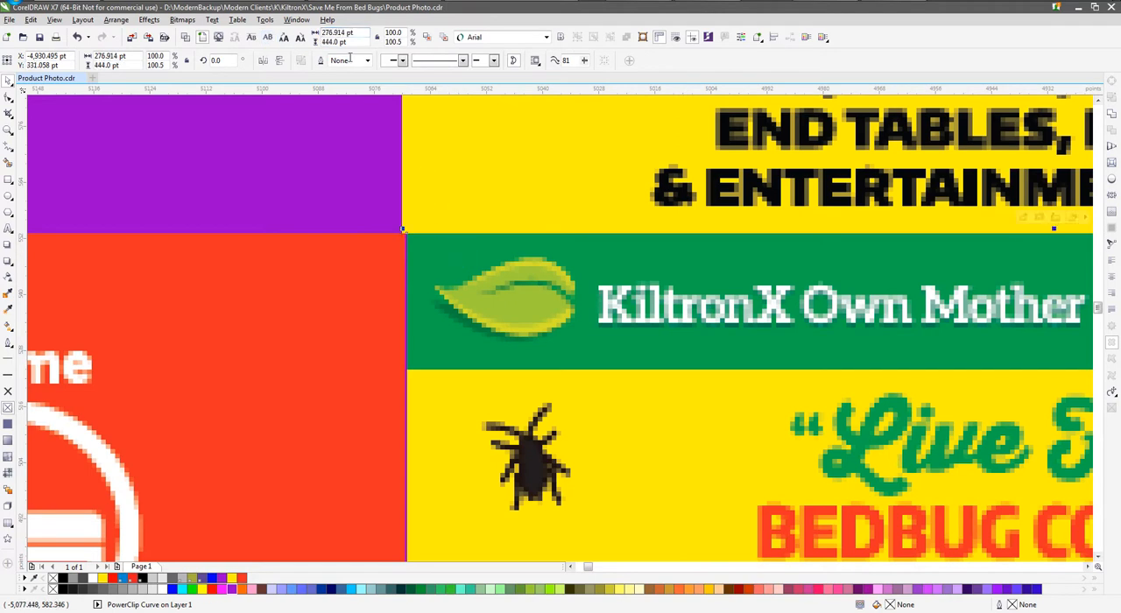
left_click(337, 32)
type("278.5")
key("Return")
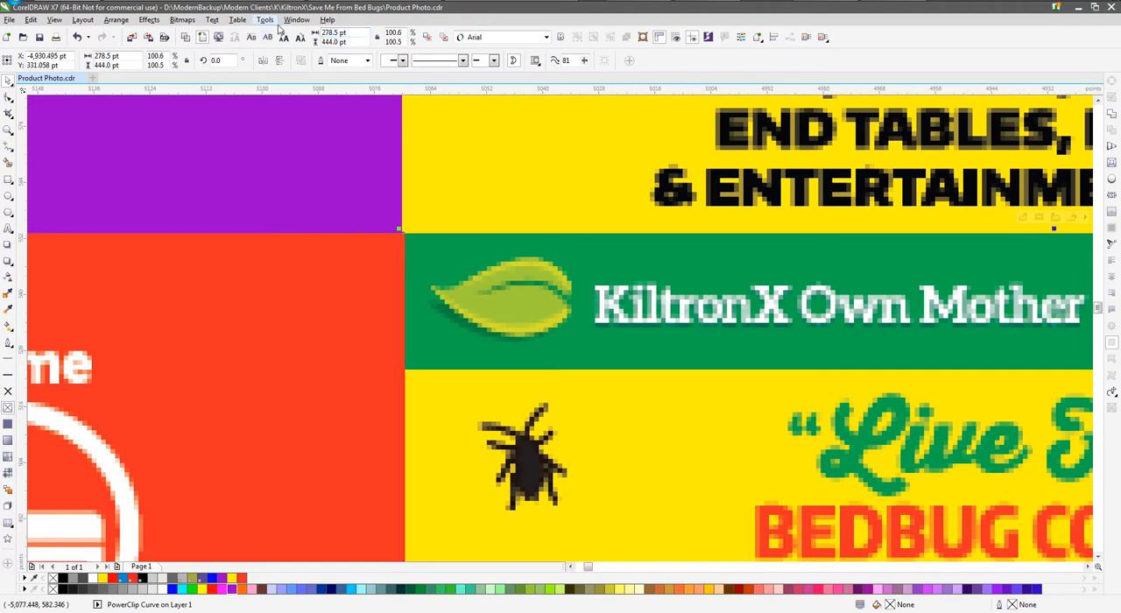
Center the front panel horizontally with the top panel and move the side panel flush against the front panel's left edge
left_click(477, 205, "shift")
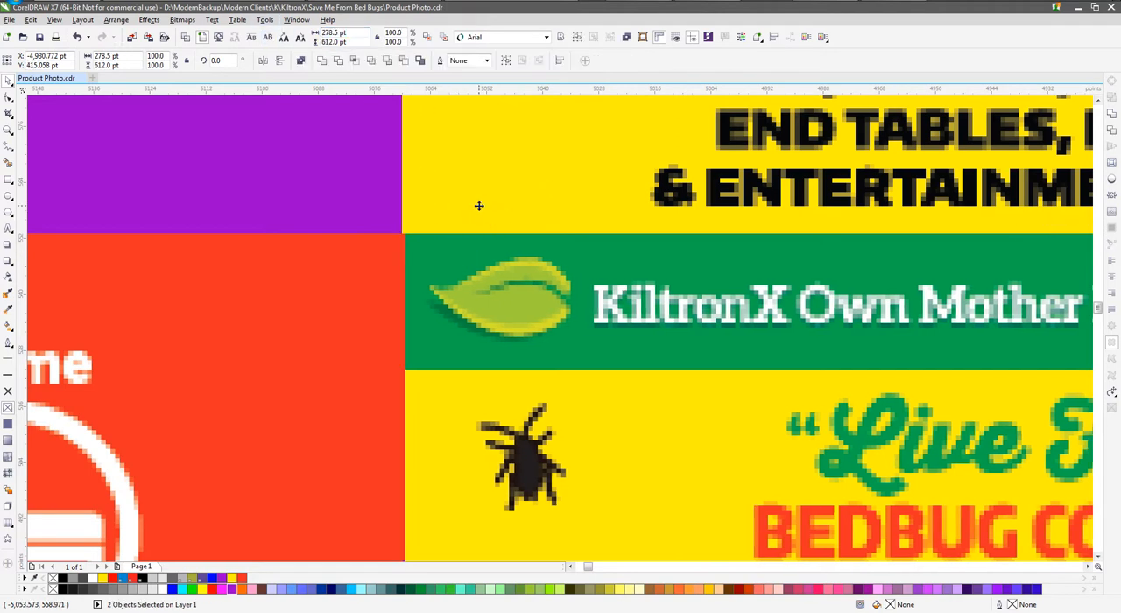
left_click(388, 238)
scroll(399, 242, "up", 2)
left_click_drag(397, 242, 371, 236)
scroll(370, 237, "down", 4)
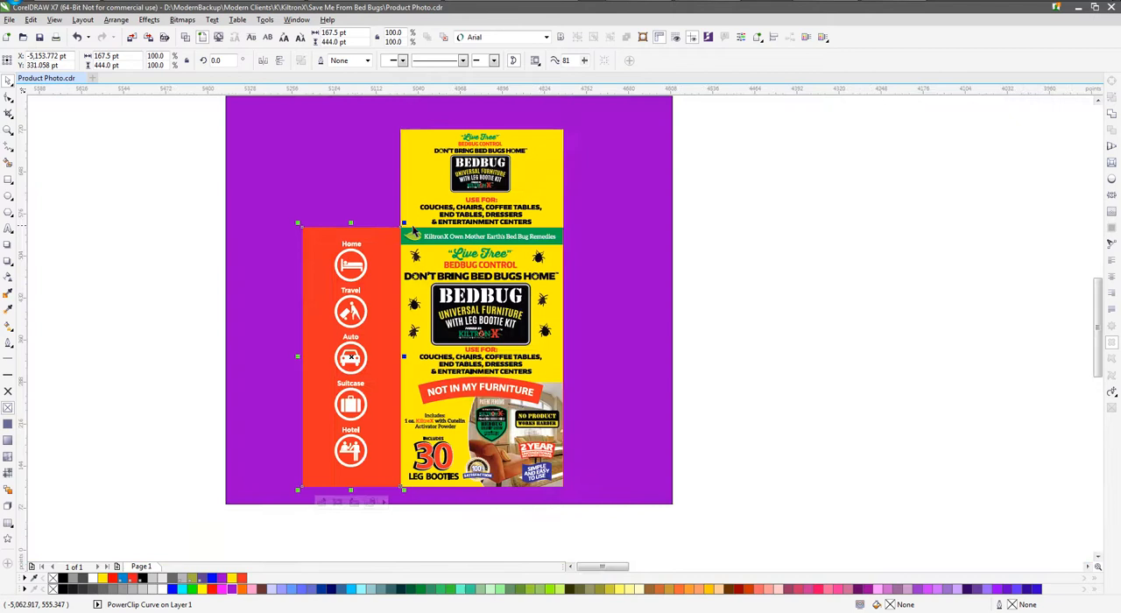
Delete the purple background rectangle behind the three panels
left_click(703, 232)
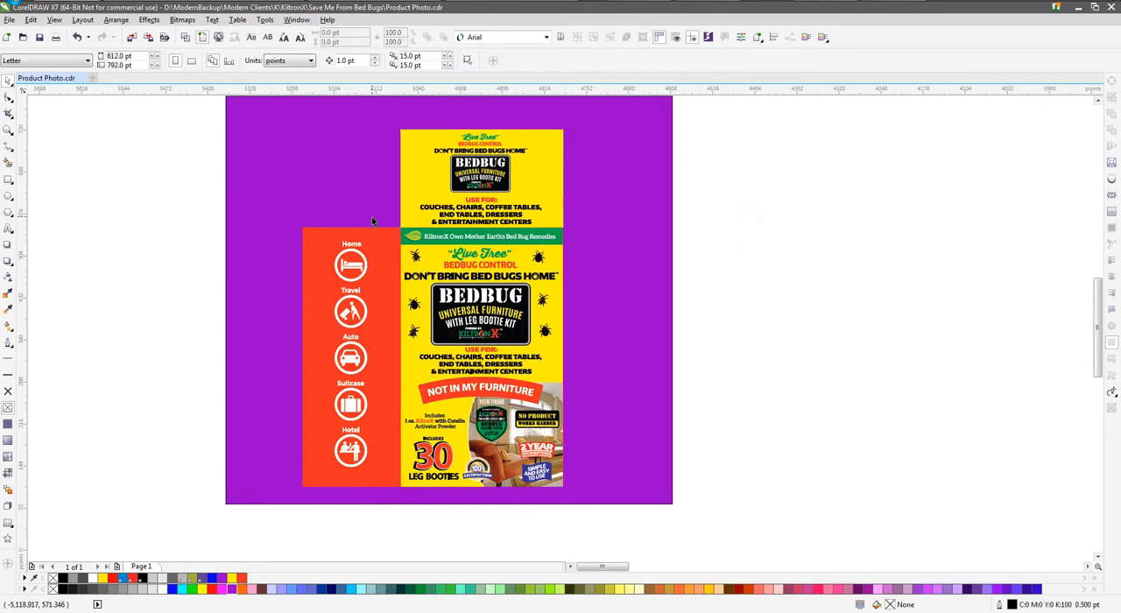
left_click(548, 318)
left_click(613, 301)
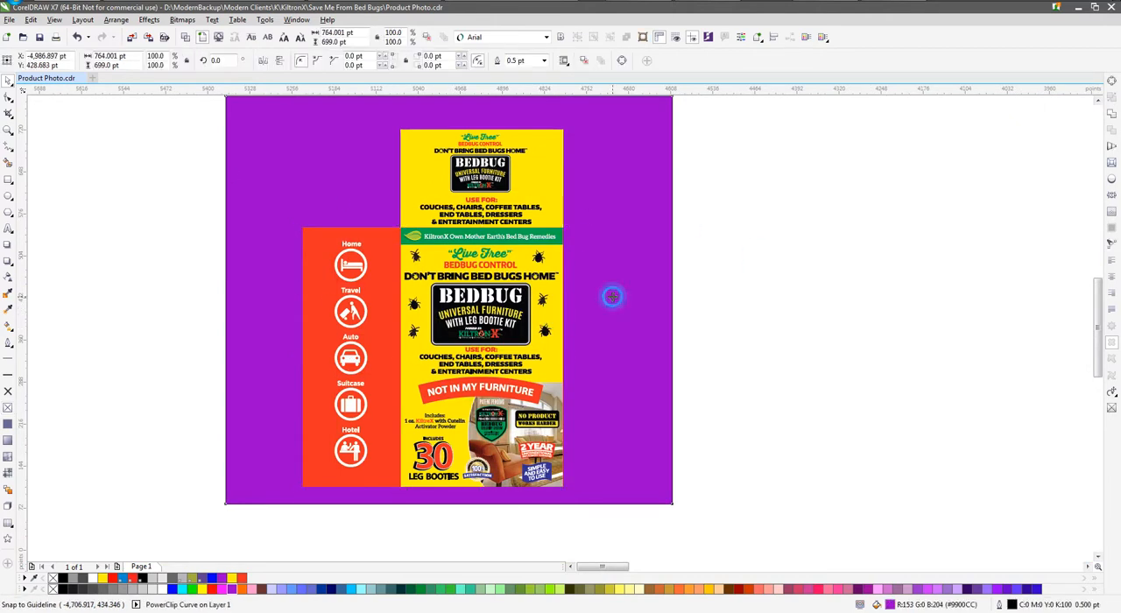
key("Delete")
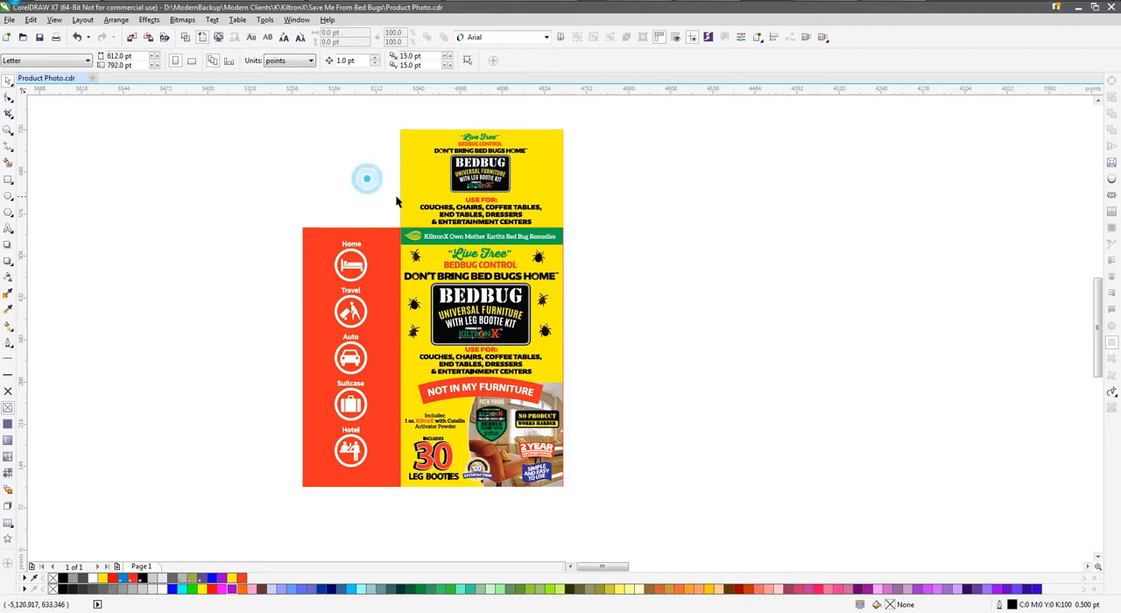
Duplicate the front panel to the left of the layout and extract the copy's PowerClip contents
scroll(376, 181, "down", 2)
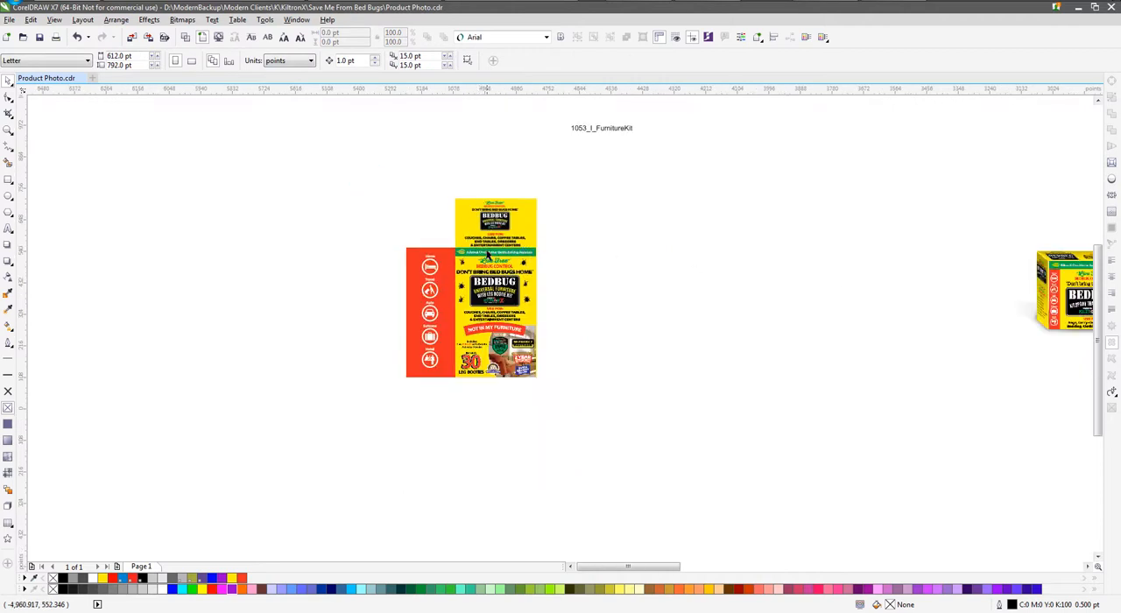
scroll(448, 252, "up", 2)
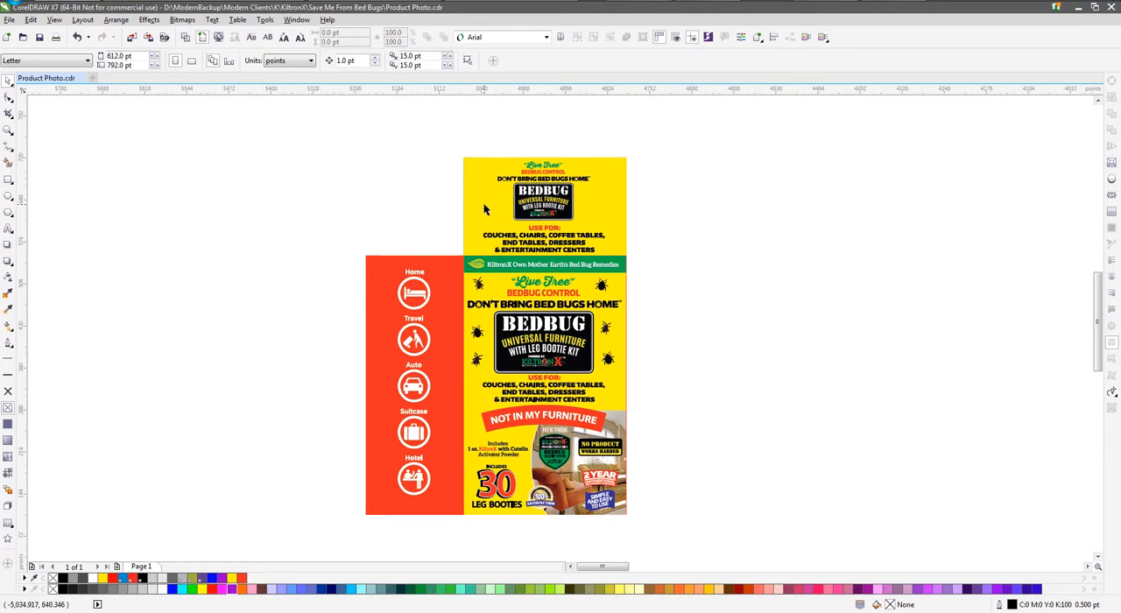
scroll(505, 238, "down", 1)
left_click_drag(519, 275, 301, 263)
right_click(300, 262)
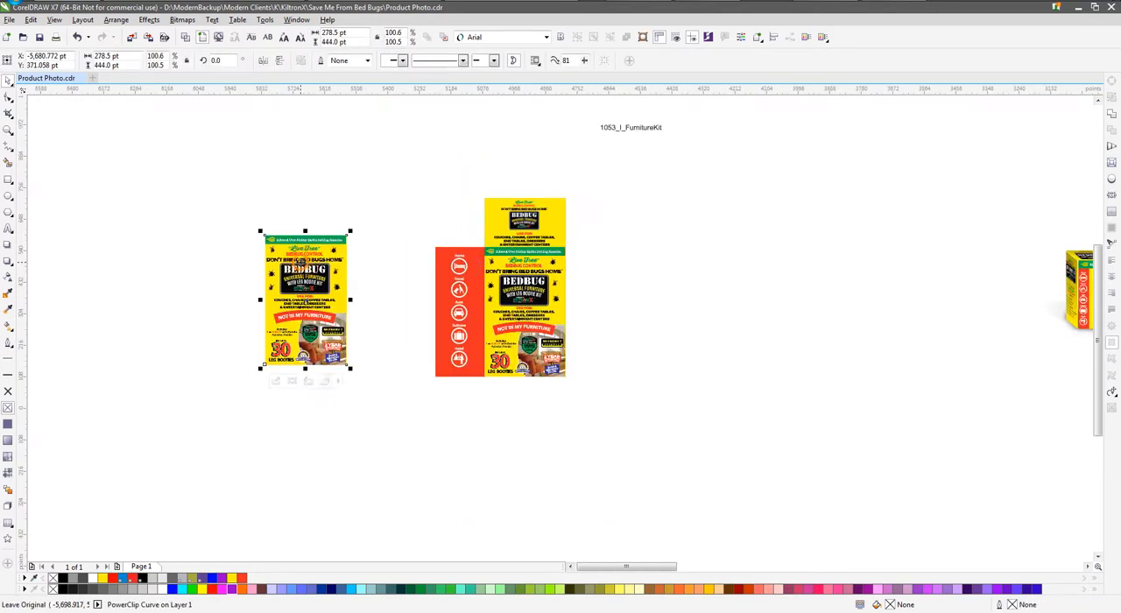
right_click(301, 256)
left_click(338, 291)
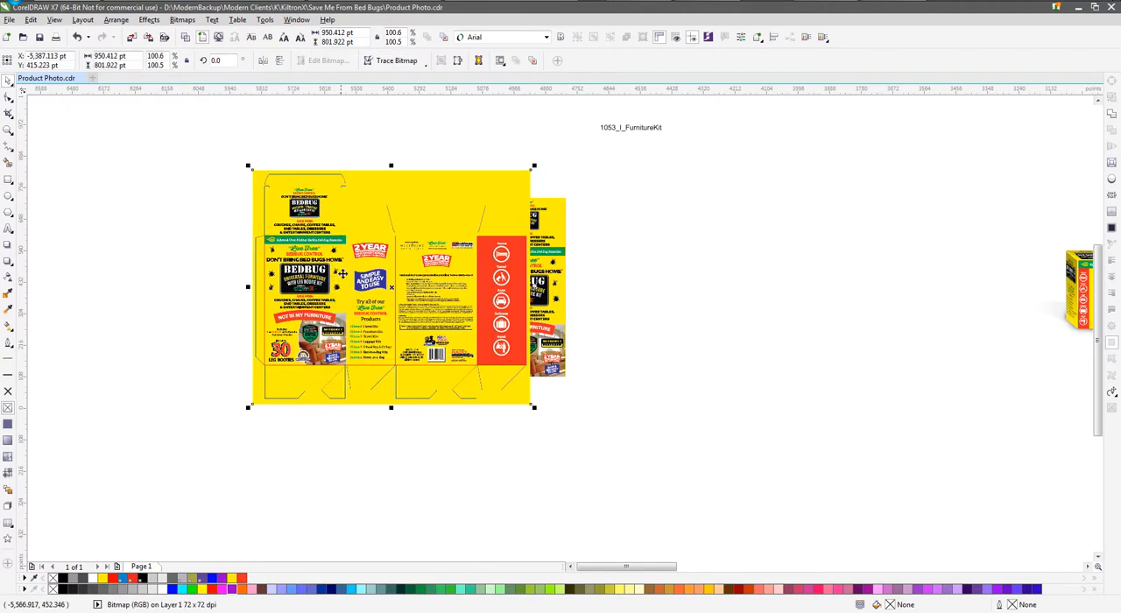
Undo the PowerClip extraction and delete the duplicated front panel
scroll(356, 254, "up", 1)
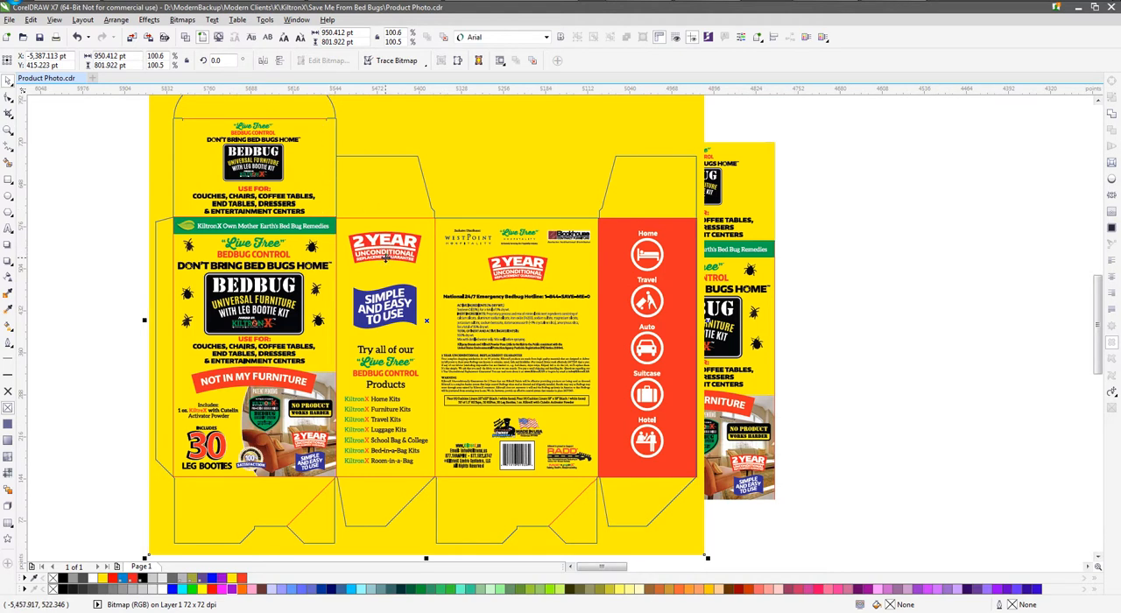
scroll(385, 256, "down", 2)
key("Delete")
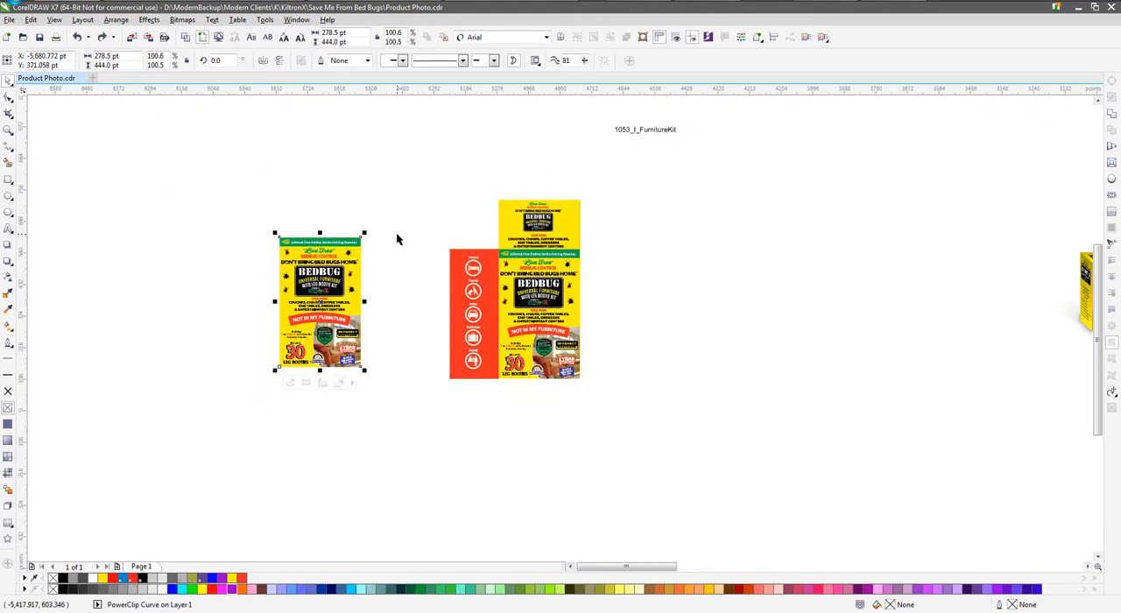
key("Delete")
left_click(415, 230)
Compress the top panel to about 105.3 pt high and skew its upper edge to the left over the side panel
scroll(500, 243, "up", 2)
left_click(536, 182)
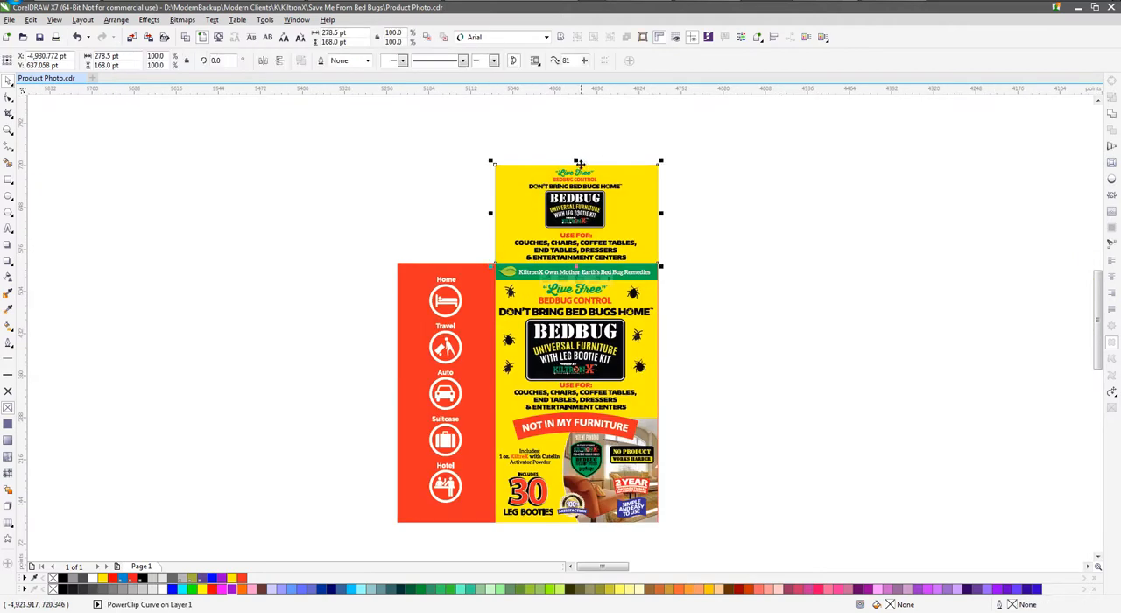
left_click_drag(576, 160, 361, 317)
left_click(566, 207)
Move the three box panels together to the left of the finished Travelers Kit box
scroll(426, 209, "down", 2)
scroll(424, 208, "down", 1)
left_click_drag(420, 268, 624, 252)
scroll(745, 254, "up", 2)
scroll(752, 235, "up", 2)
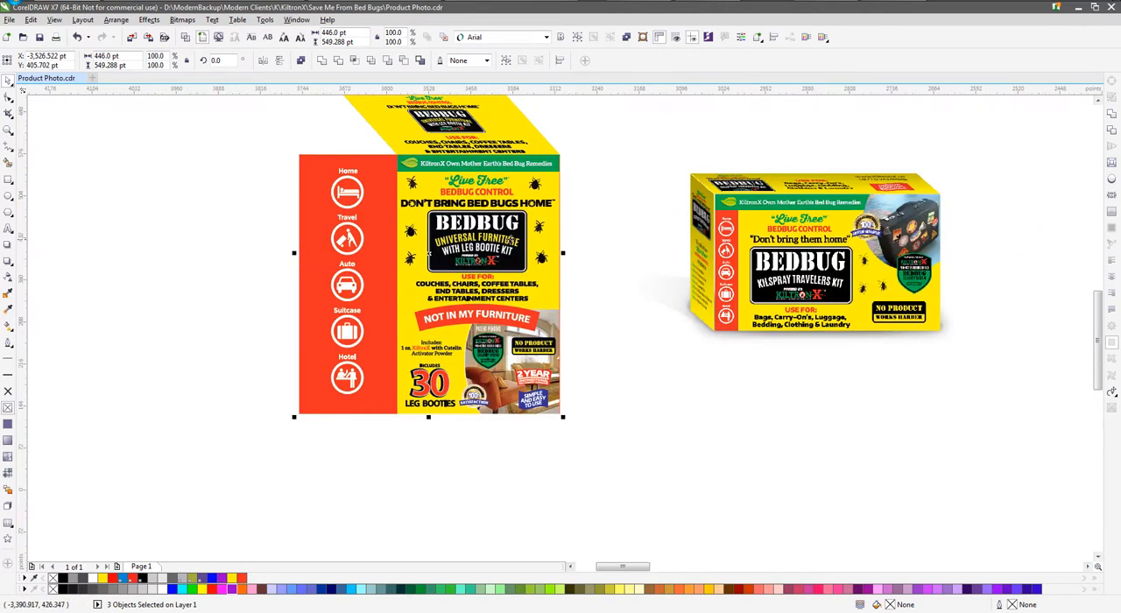
Ungroup the finished Travelers Kit box into its individual parts
left_click_drag(606, 128, 632, 86)
left_click(450, 169)
left_click(449, 170)
left_click(449, 165)
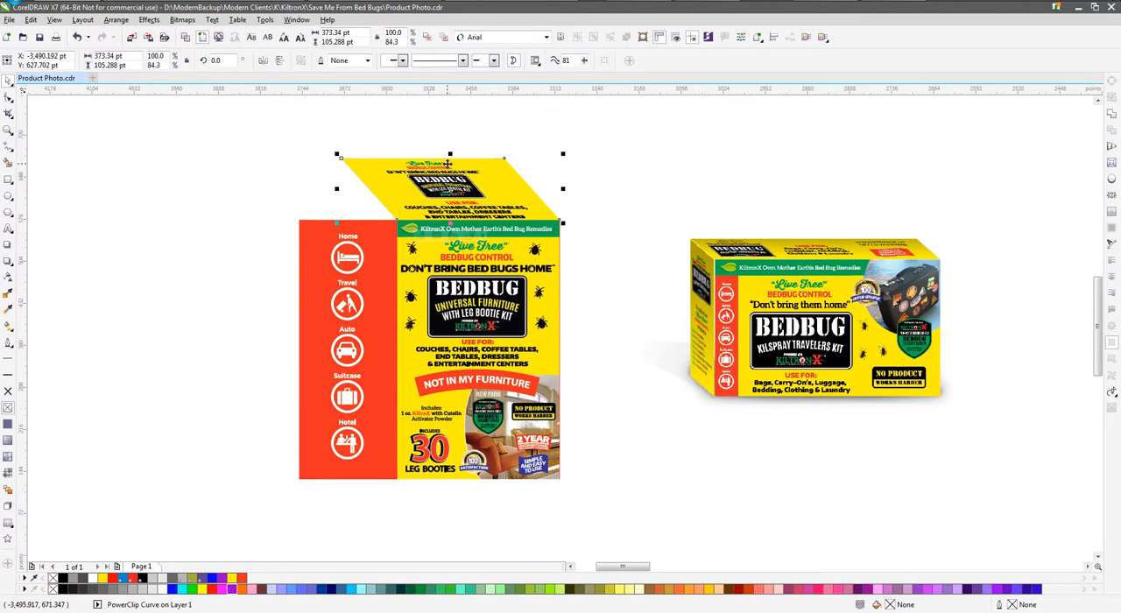
left_click(726, 250)
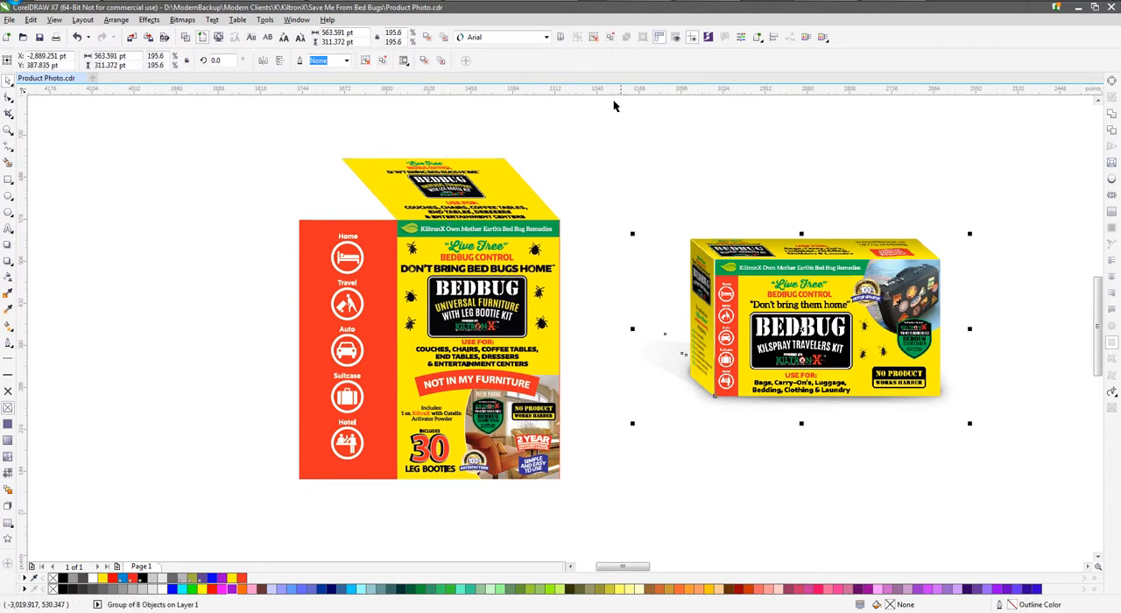
left_click(595, 38)
Try to place the Travelers Kit box's top shading over the furniture box's top panel
left_click(785, 139)
mouse_move(726, 242)
left_mouse_down()
mouse_move(538, 195)
mouse_move(368, 194)
mouse_move(391, 198)
left_mouse_up()
scroll(368, 204, "up", 2)
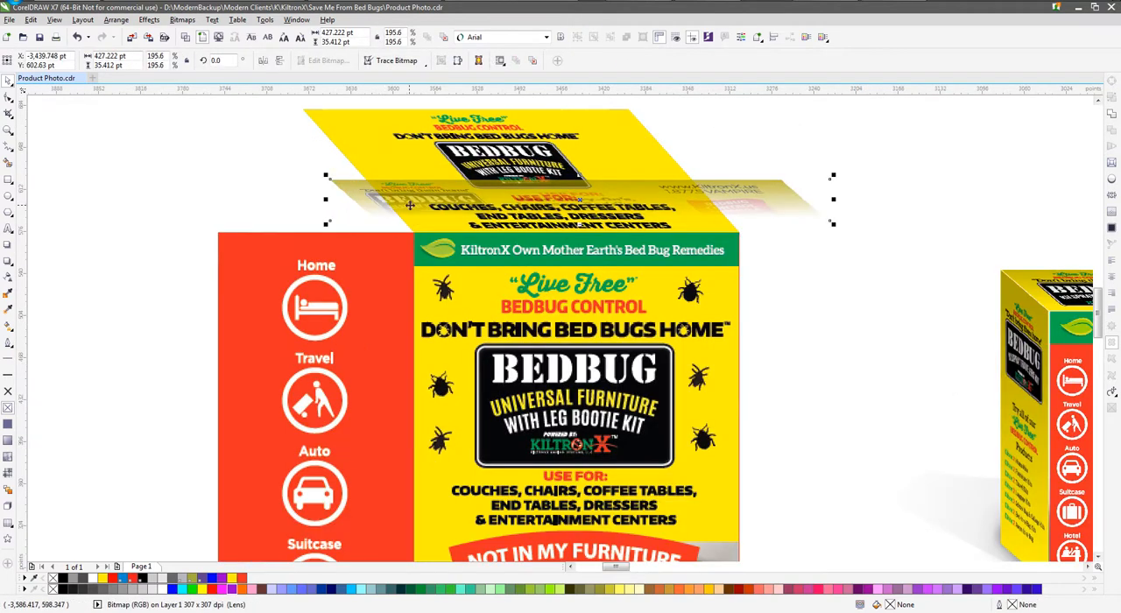
scroll(565, 232, "down", 1)
key("ctrl+z")
Compress the furniture box's top panel to about 79.3 pt high, using a temporary copy of the Travelers Kit's top panel as reference
left_click_drag(736, 224, 1052, 283)
left_click_drag(913, 265, 594, 226)
scroll(478, 210, "up", 2)
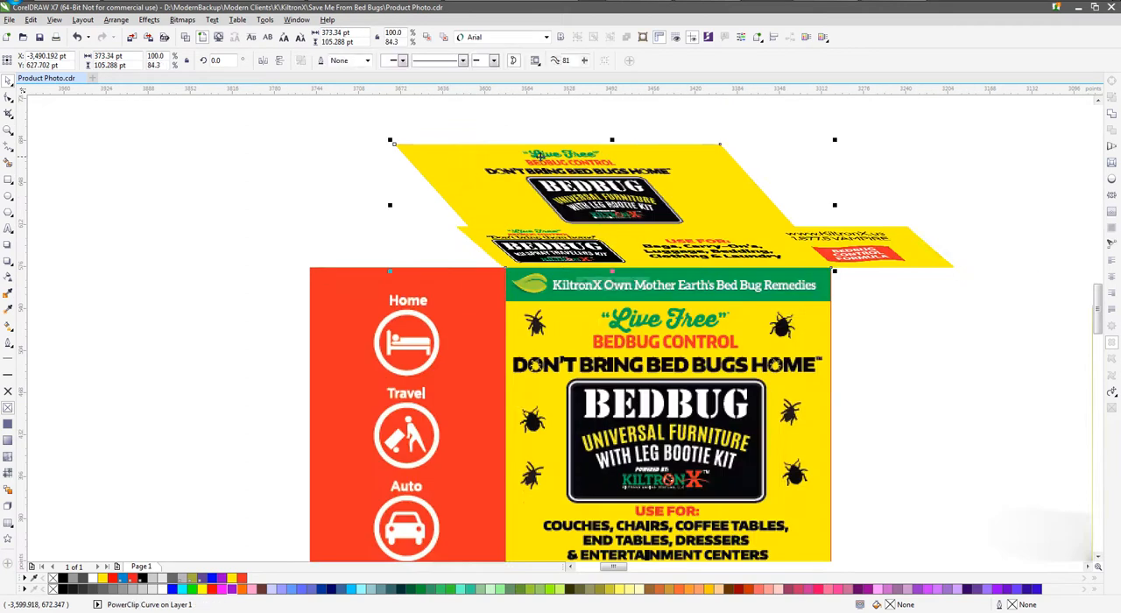
left_click_drag(613, 140, 604, 176)
scroll(604, 176, "down", 2)
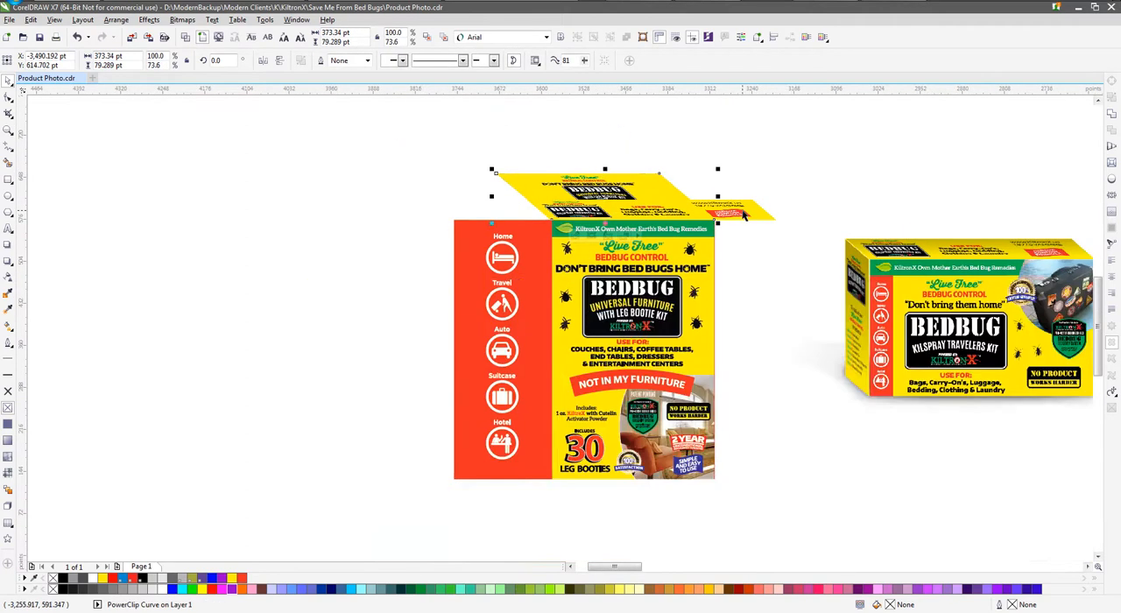
left_click(745, 216)
key("Delete")
Make a reference copy of the red side panel, stretched to about 625.3 pt high and narrowed to the top panel's outer corner
left_click(490, 230)
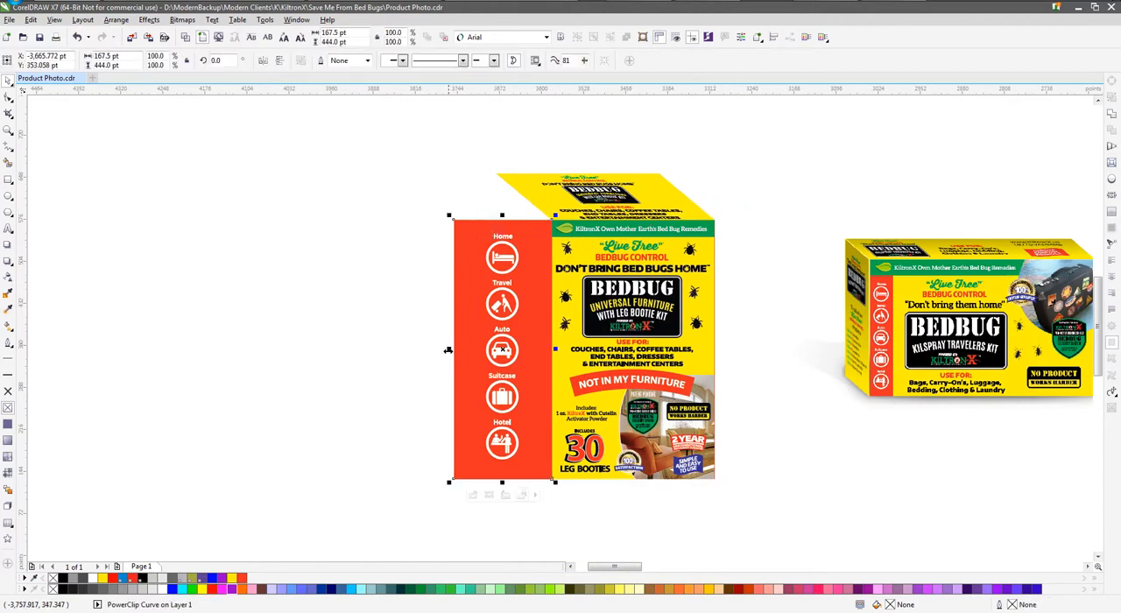
left_click_drag(501, 215, 503, 113)
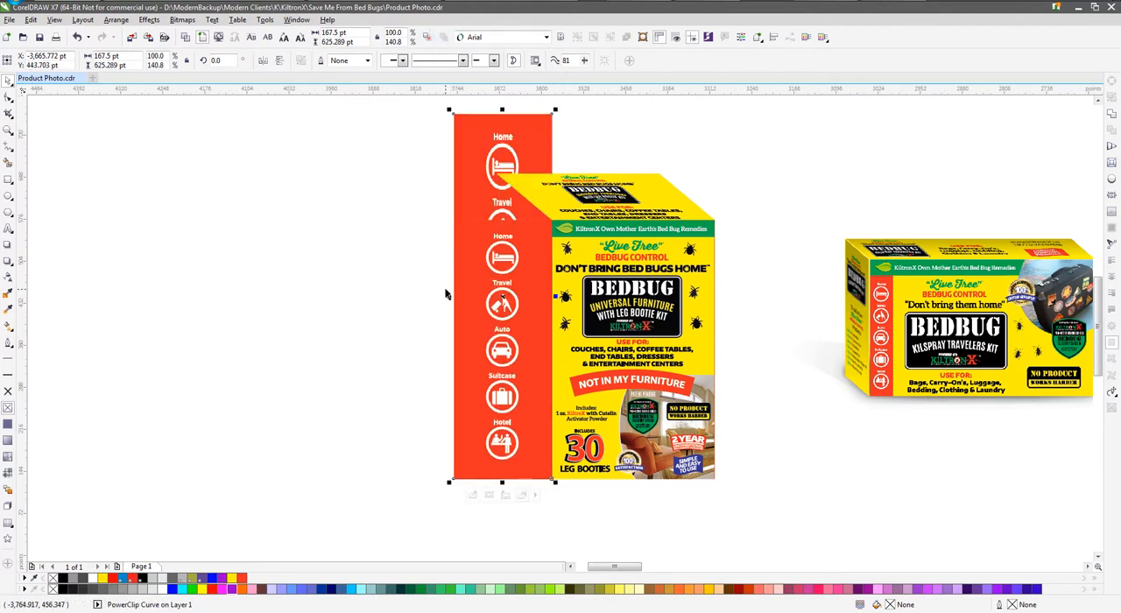
left_click_drag(448, 297, 495, 298)
Narrow the original side panel to about 94.9 pt, skew it up along the top panel's slanted edge, and delete the reference copy
left_click(476, 295)
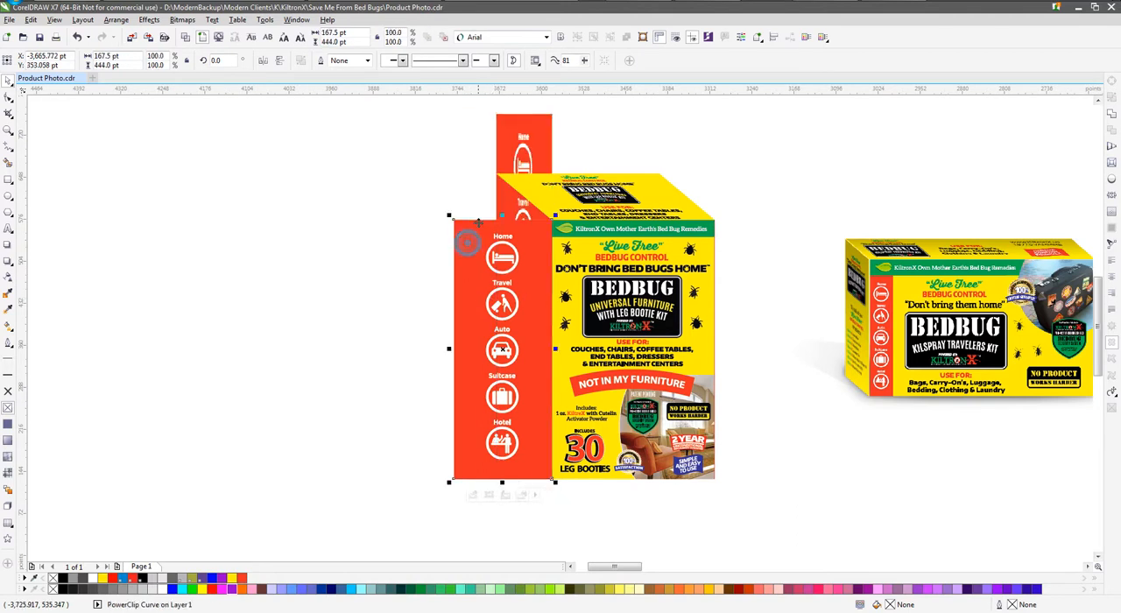
left_click_drag(449, 349, 491, 349)
left_click(484, 346)
left_click_drag(490, 296, 491, 302)
left_click(527, 149)
key("Delete")
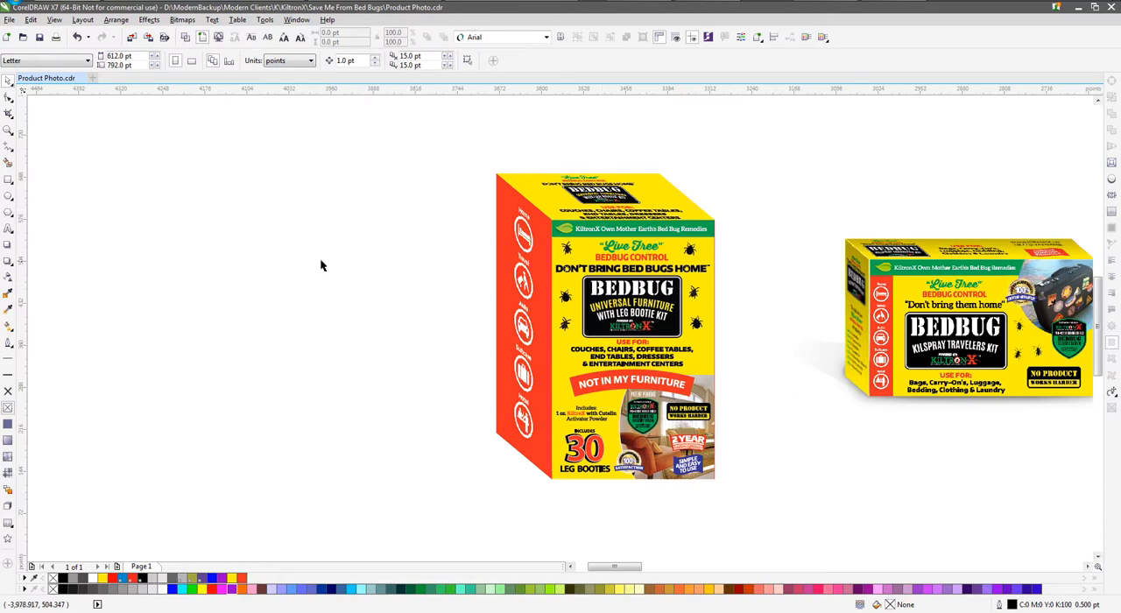
Compress the top panel to about 47.3 pt high and skew its upper edge to the right, to about 336.5 pt overall width
scroll(319, 267, "down", 2)
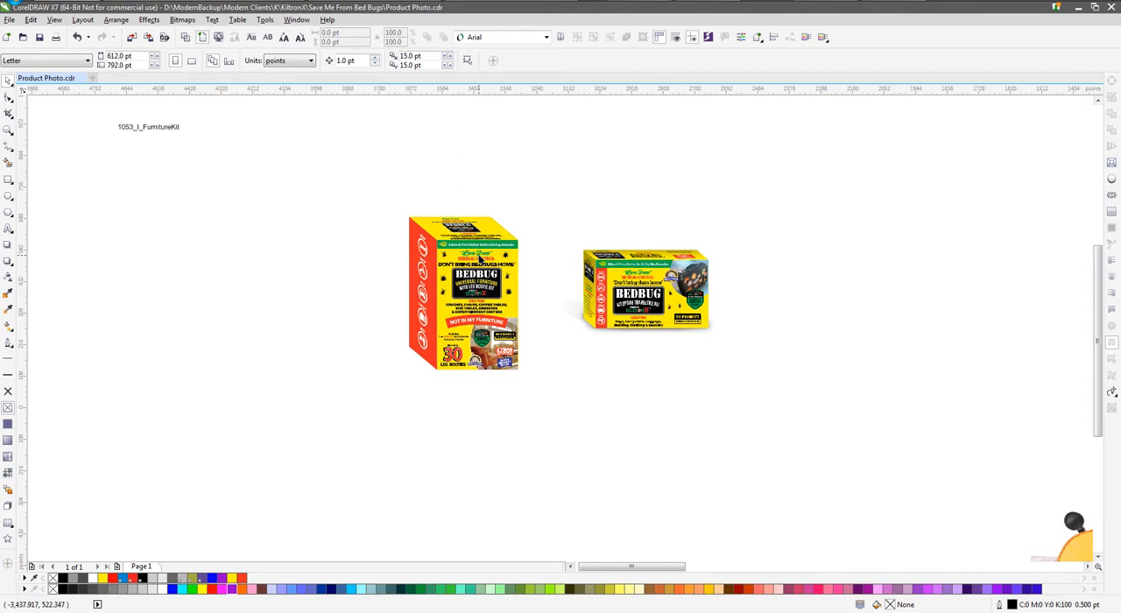
scroll(478, 275, "up", 2)
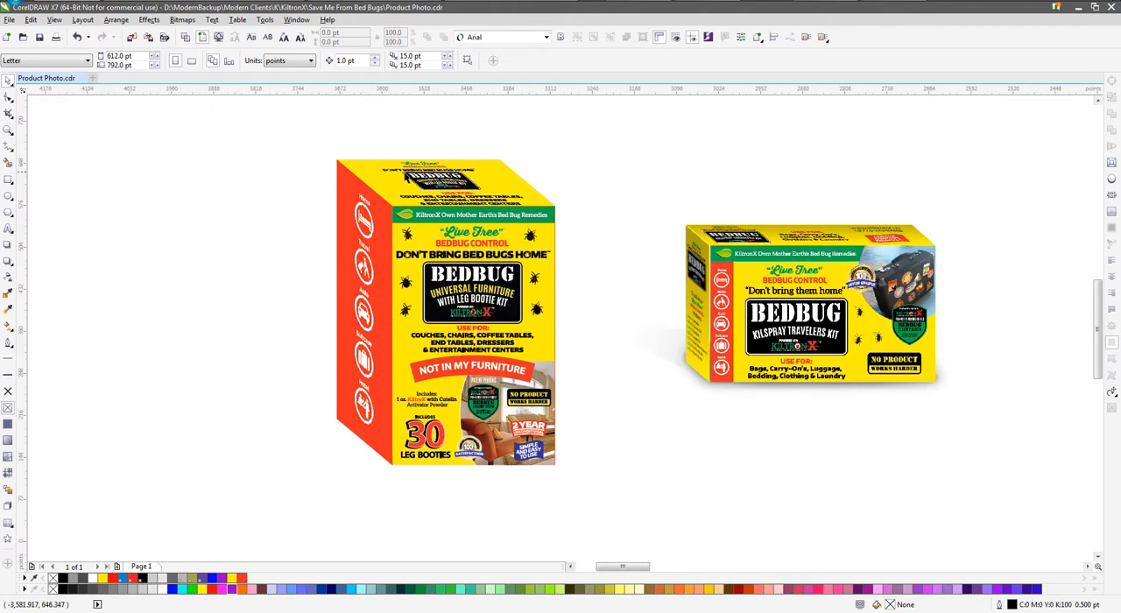
left_click(418, 176)
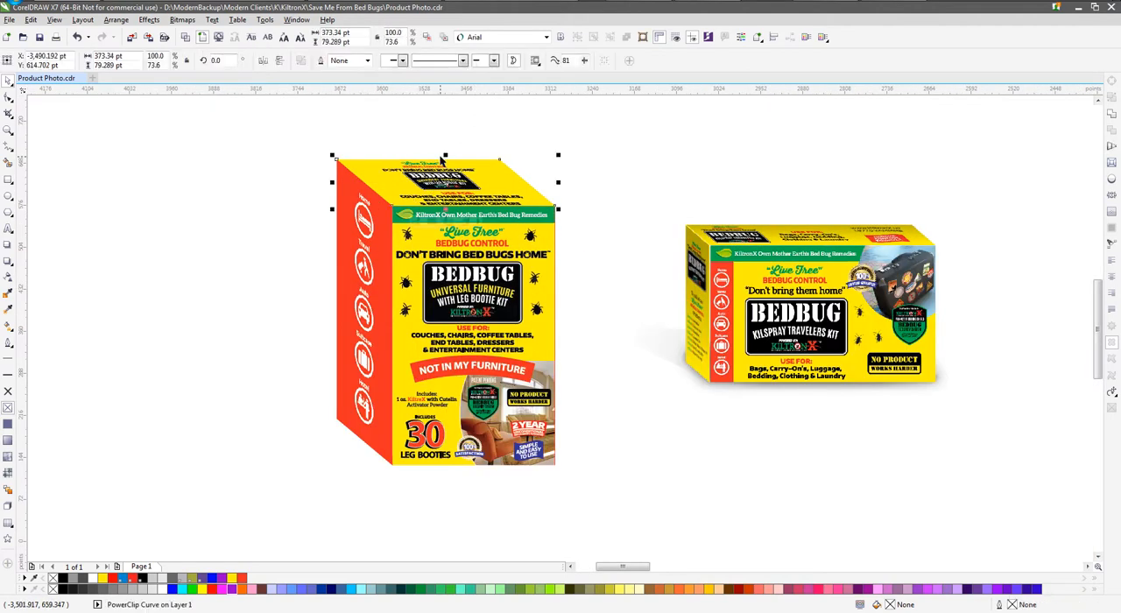
left_click_drag(446, 155, 455, 178)
left_click(397, 182)
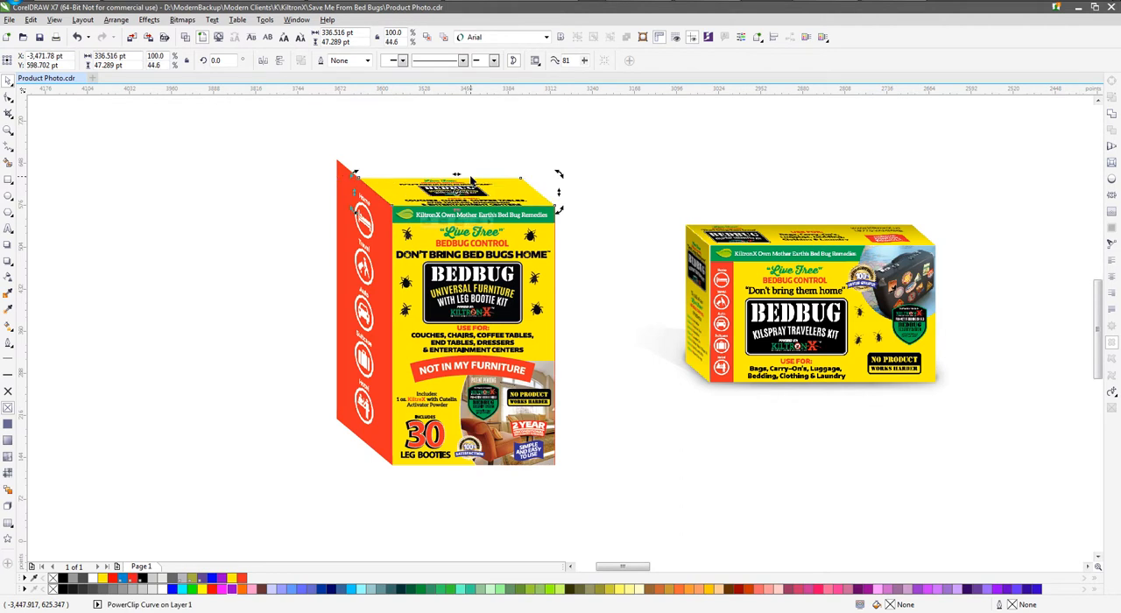
Narrow the side panel to about 54.9 pt and skew it to about 489.3 pt overall height to follow the top panel's slanted edge
left_click(344, 187)
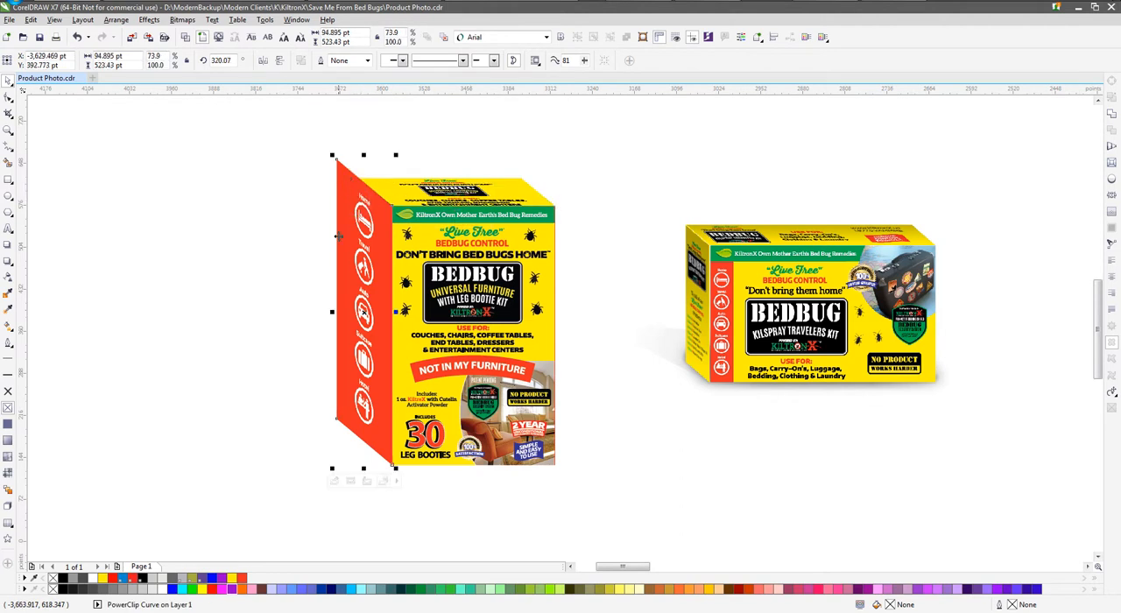
mouse_move(333, 312)
left_mouse_down()
mouse_move(357, 312)
mouse_move(355, 333)
mouse_move(355, 316)
left_mouse_up()
left_click(362, 272)
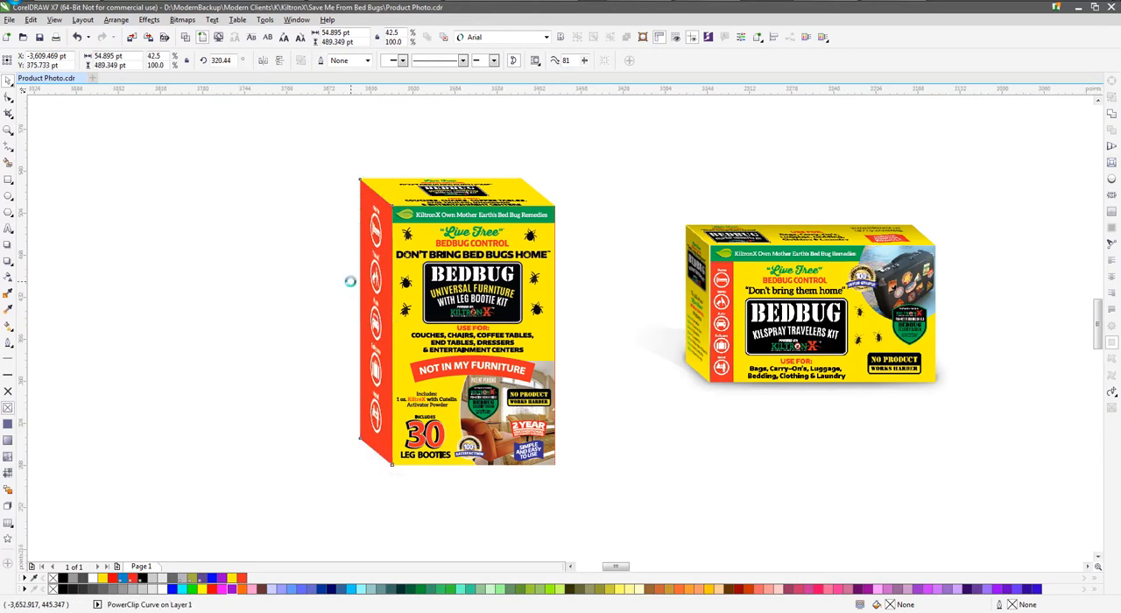
scroll(351, 280, "up", 2)
left_click(374, 361)
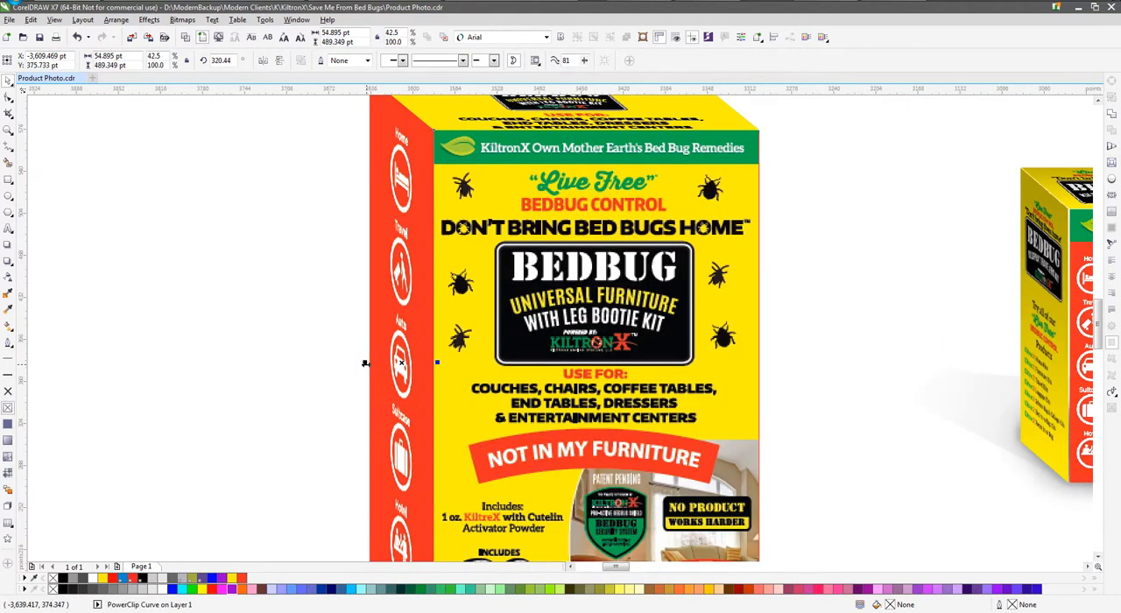
Widen the side panel to about 58 pt so its outer edge lines up with the top panel's corner
scroll(360, 367, "down", 1)
scroll(366, 222, "up", 5)
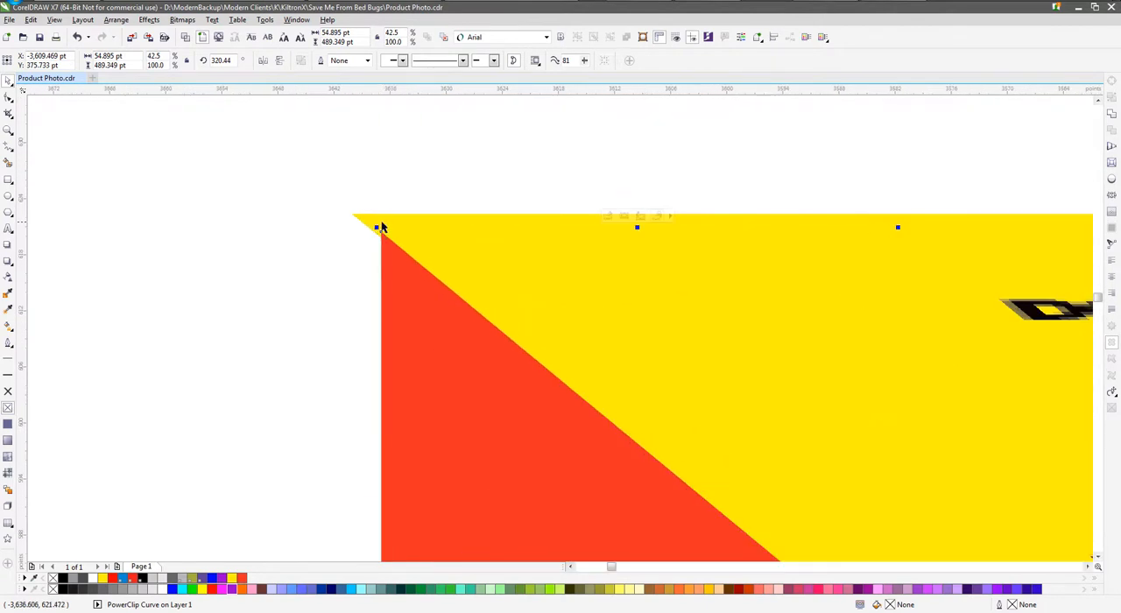
scroll(364, 220, "down", 1)
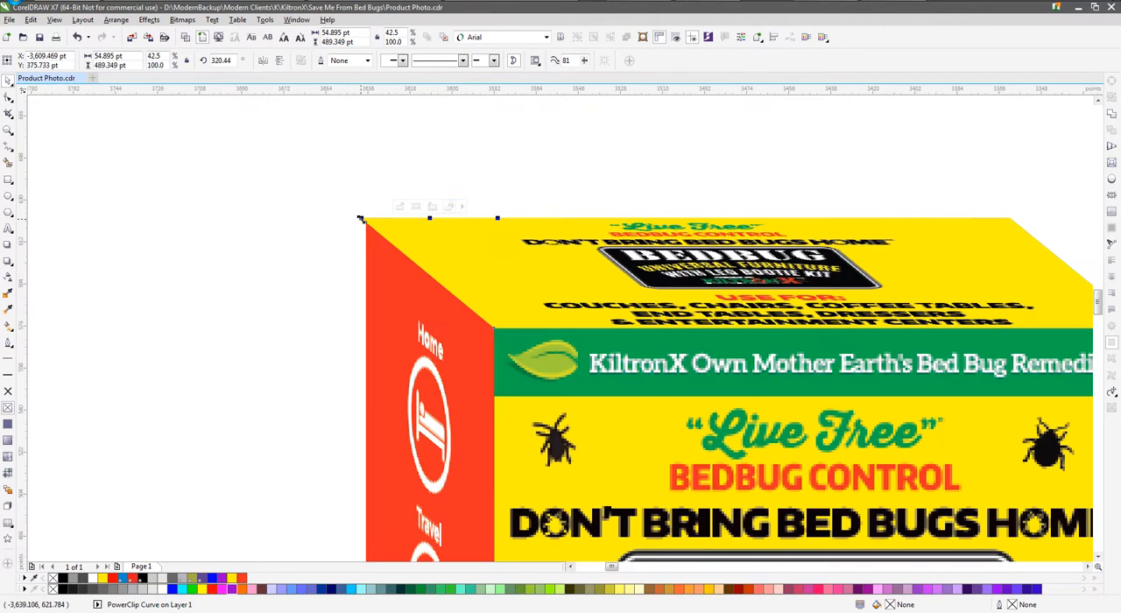
scroll(372, 248, "down", 2)
scroll(368, 398, "down", 2)
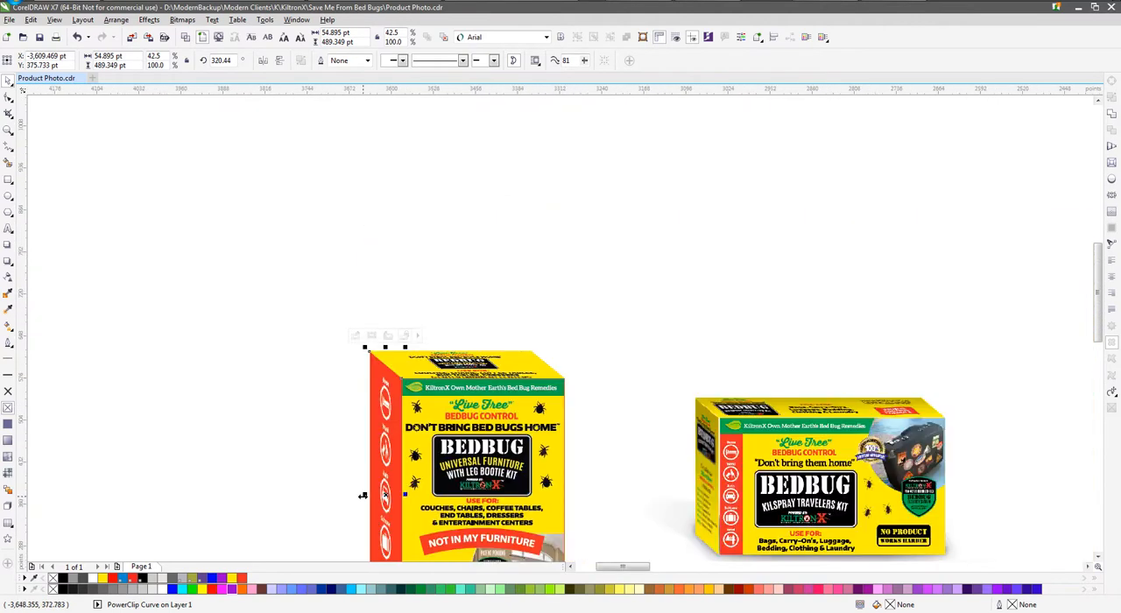
scroll(363, 496, "up", 4)
left_click_drag(397, 468, 392, 468)
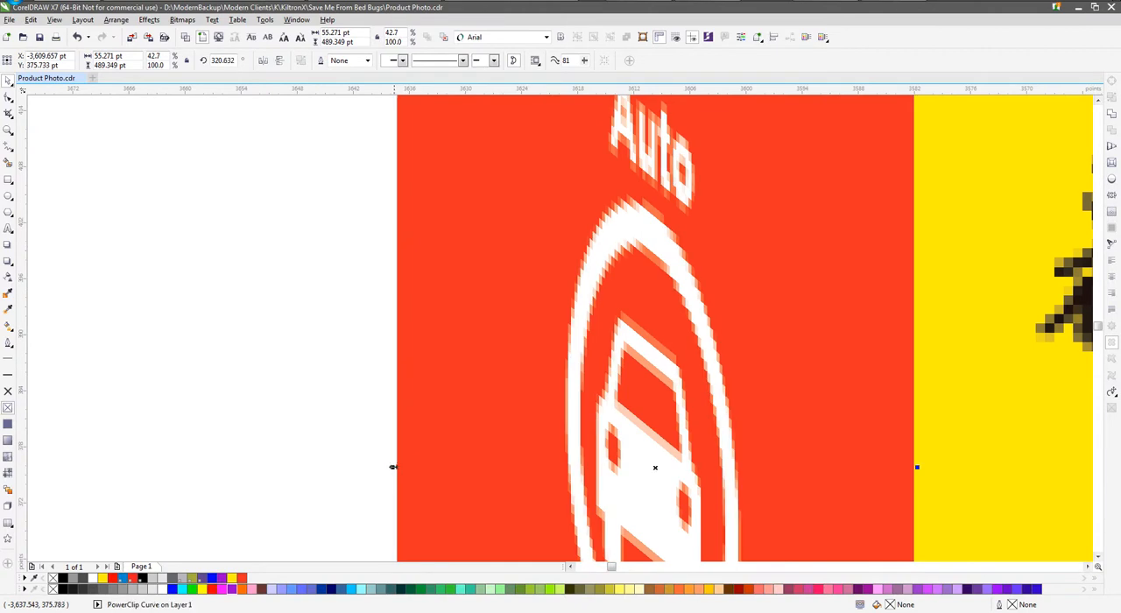
scroll(374, 468, "down", 5)
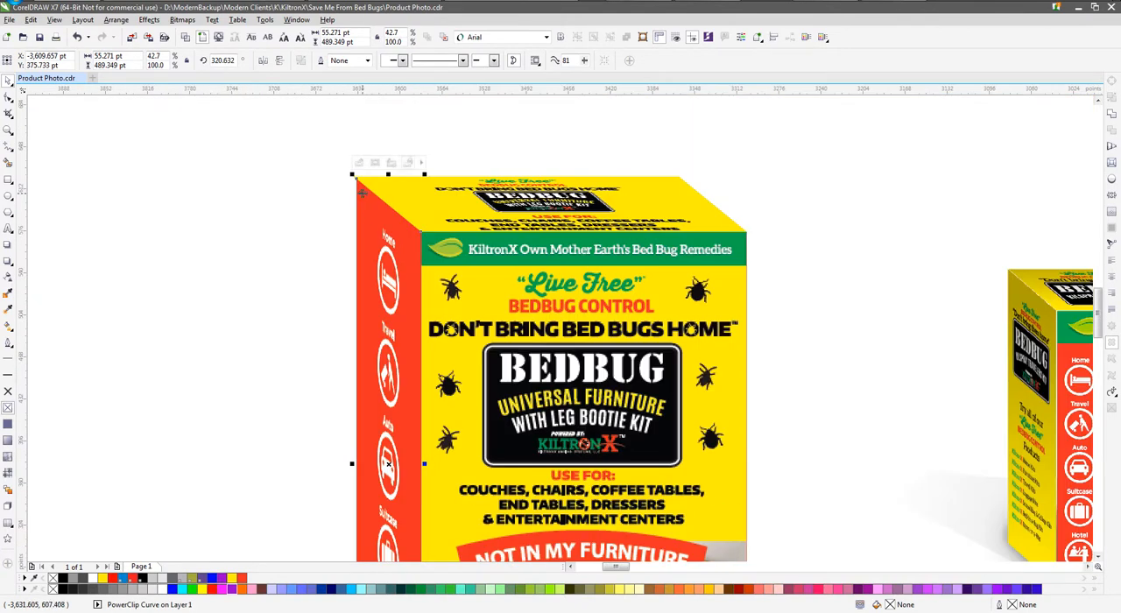
scroll(352, 171, "up", 5)
key("Left")
key("Left")
key("Left")
key("Left")
key("Left")
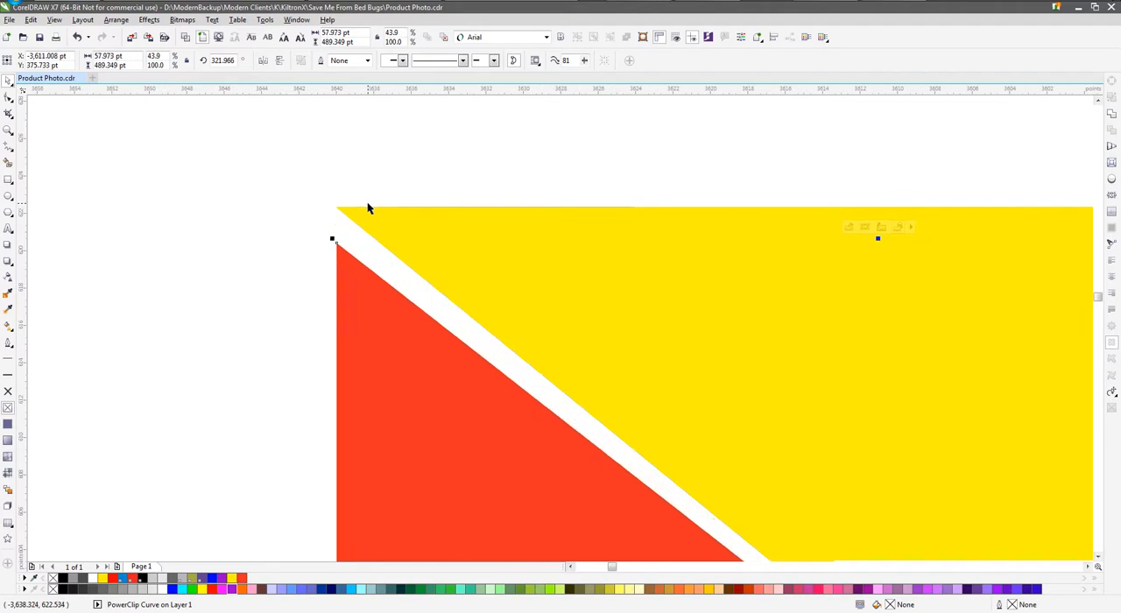
scroll(350, 279, "down", 2)
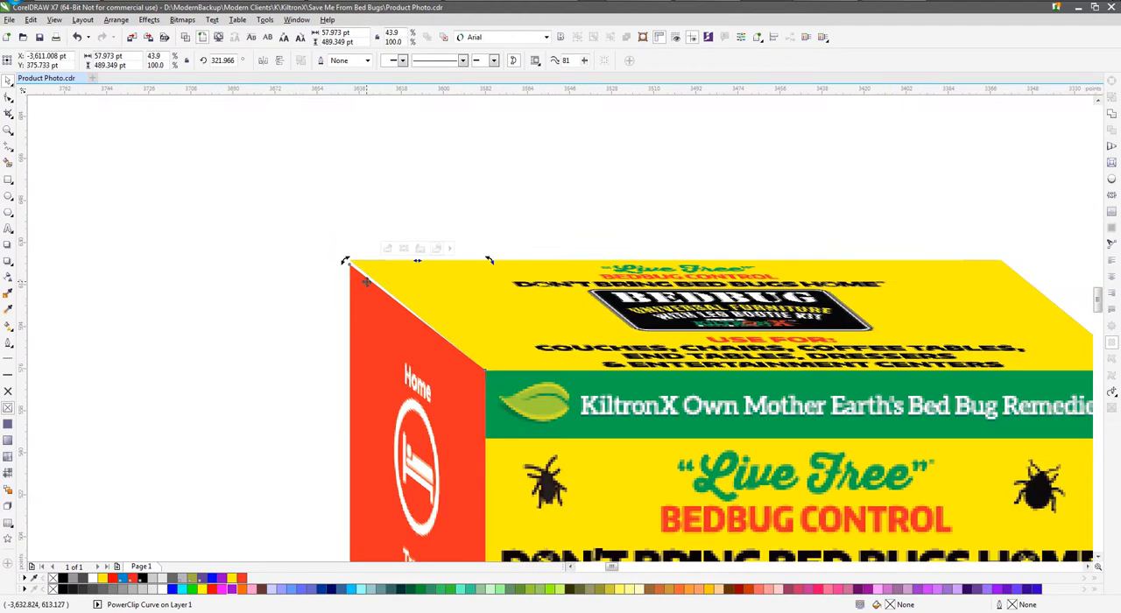
Skew the side panel's outer edge up to about 491.4 pt overall height to close the gap along the top panel
scroll(376, 432, "down", 2)
scroll(380, 438, "up", 6)
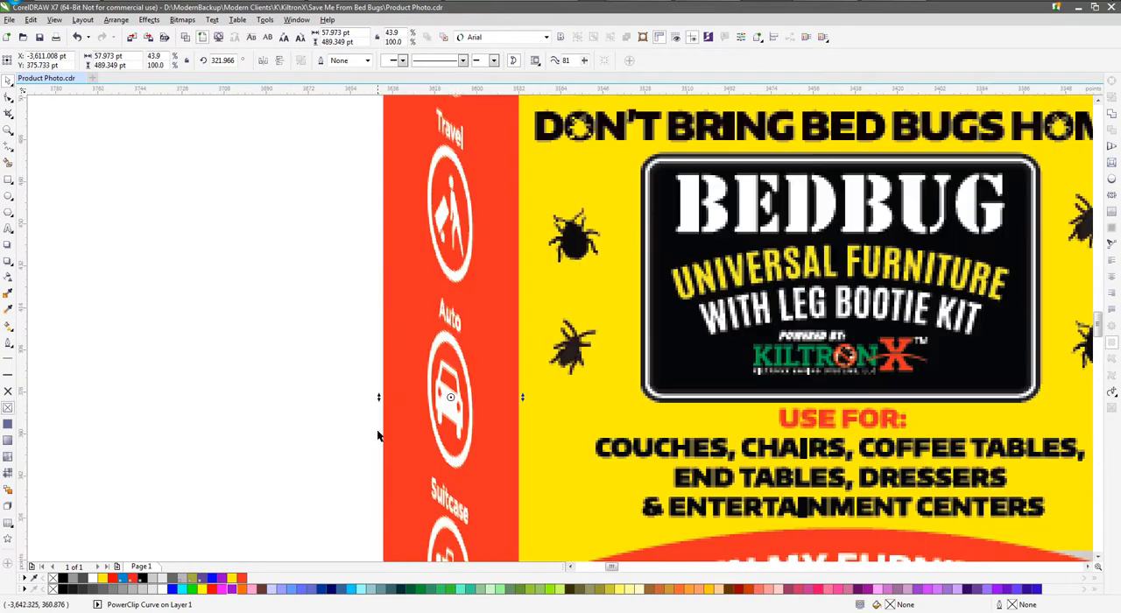
scroll(396, 376, "up", 2)
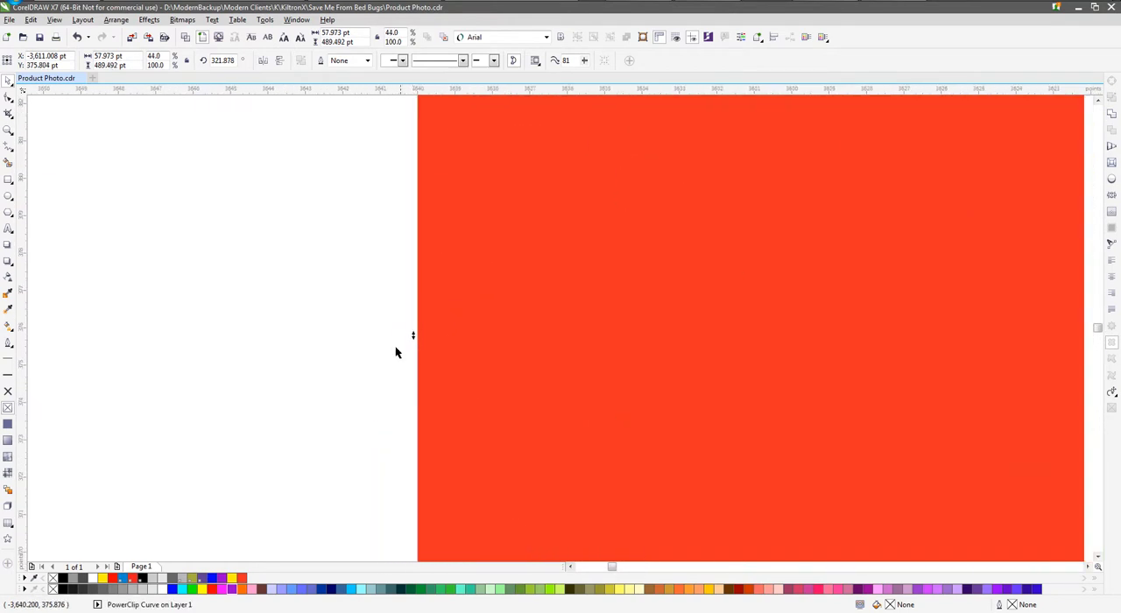
scroll(353, 426, "down", 3)
scroll(391, 450, "down", 2)
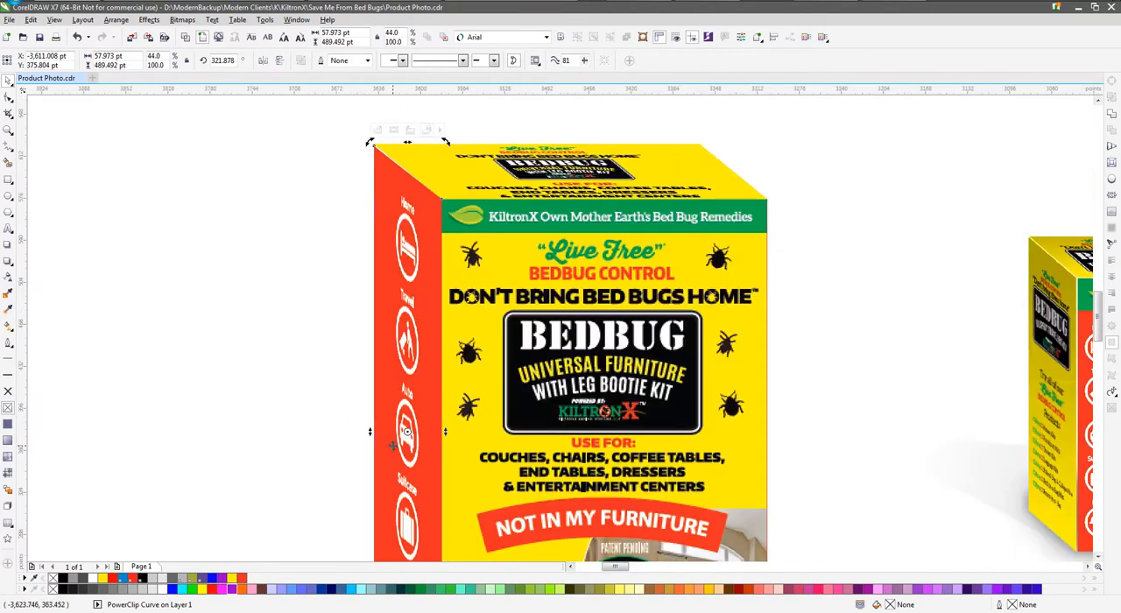
scroll(375, 143, "up", 5)
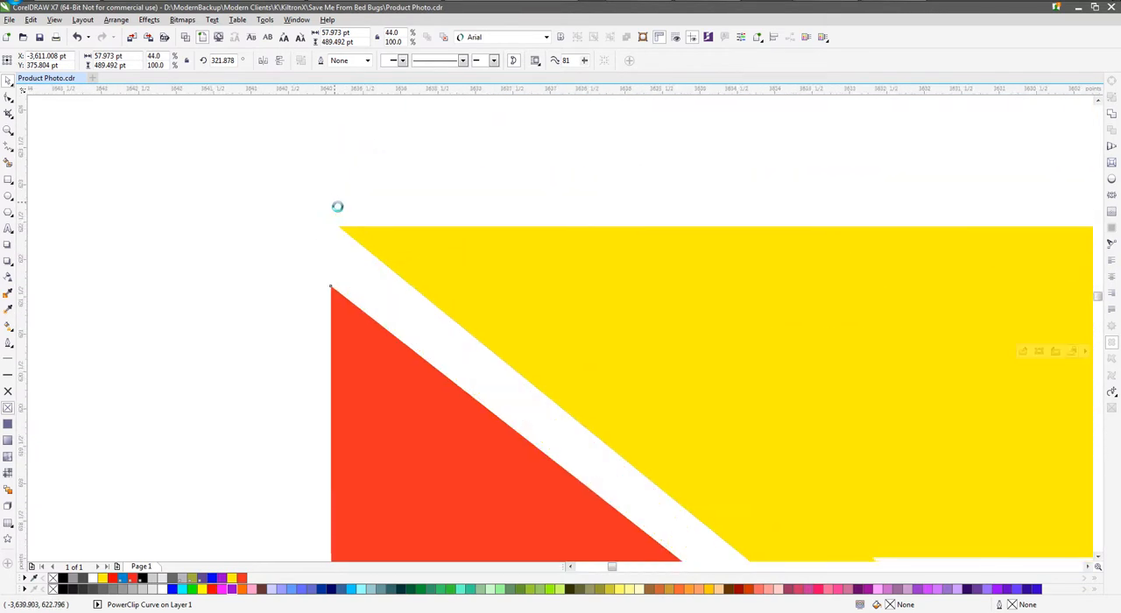
left_click_drag(342, 232, 356, 232)
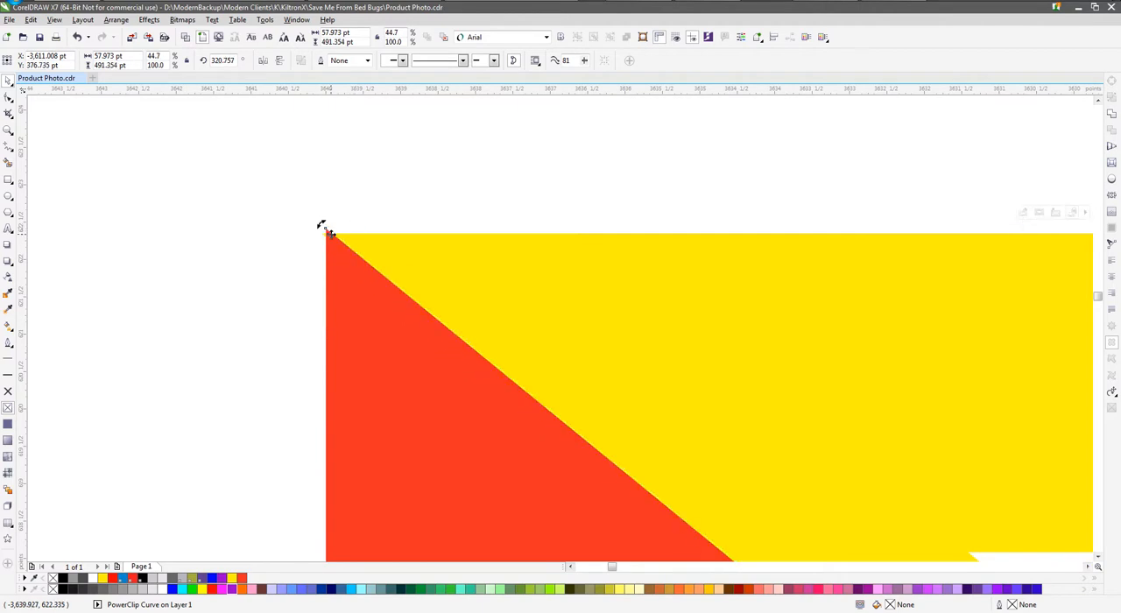
scroll(331, 233, "down", 2)
scroll(334, 233, "up", 3)
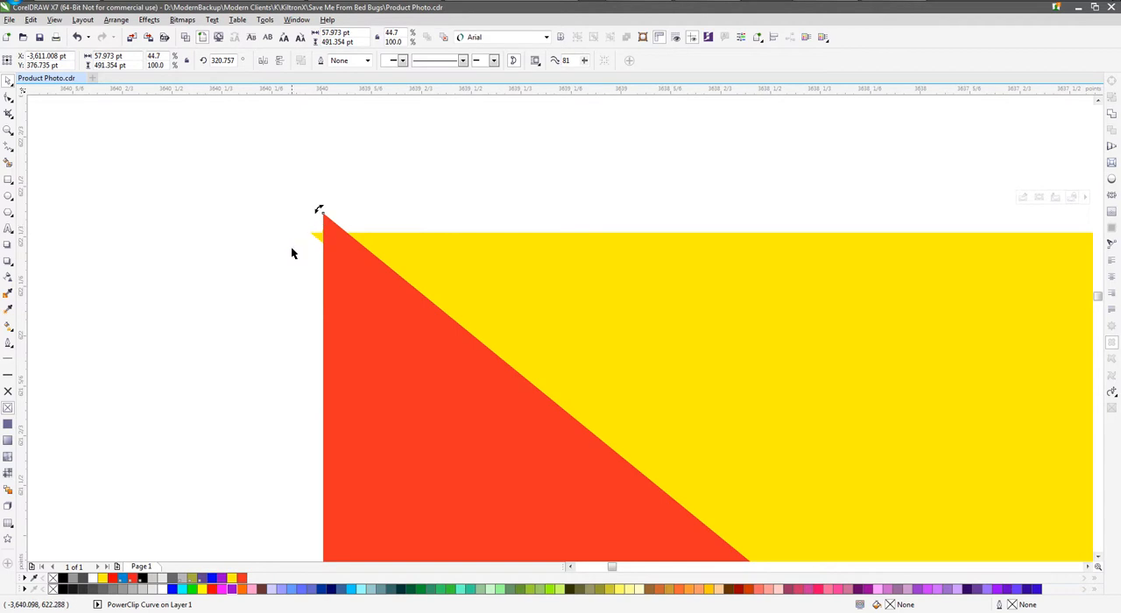
scroll(304, 222, "down", 2)
scroll(303, 222, "down", 5)
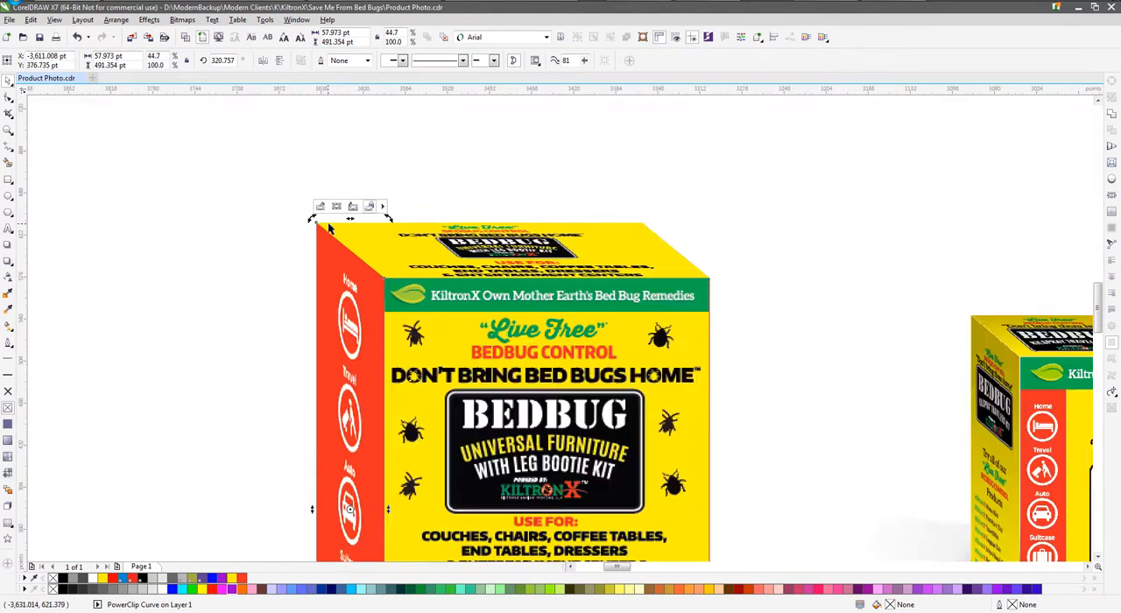
scroll(315, 200, "up", 2)
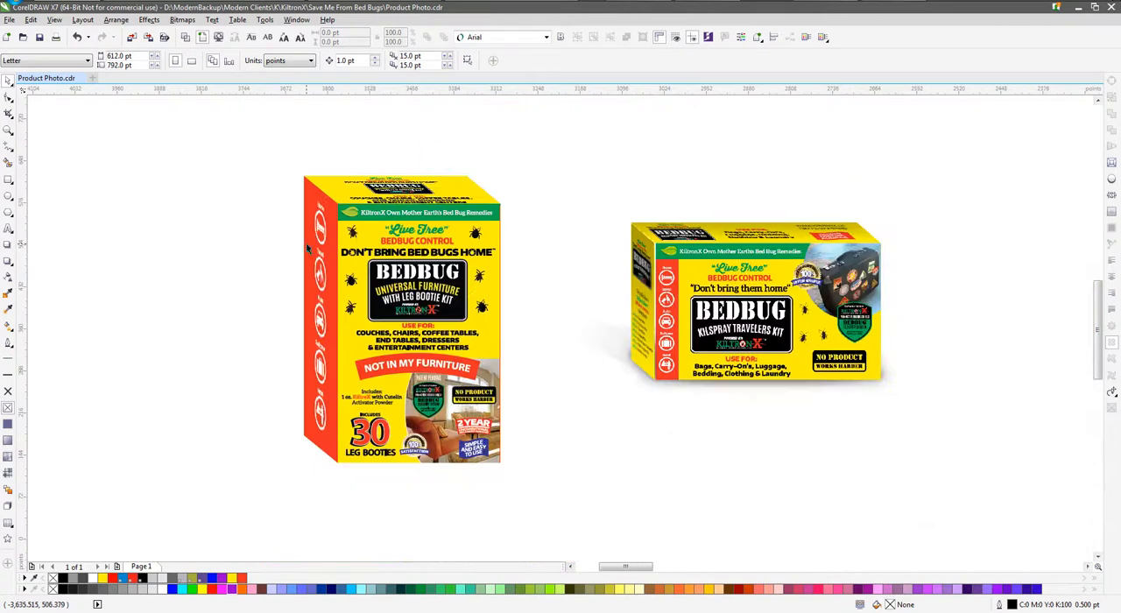
Duplicate the furniture box's side and top panels in place
left_click(322, 251)
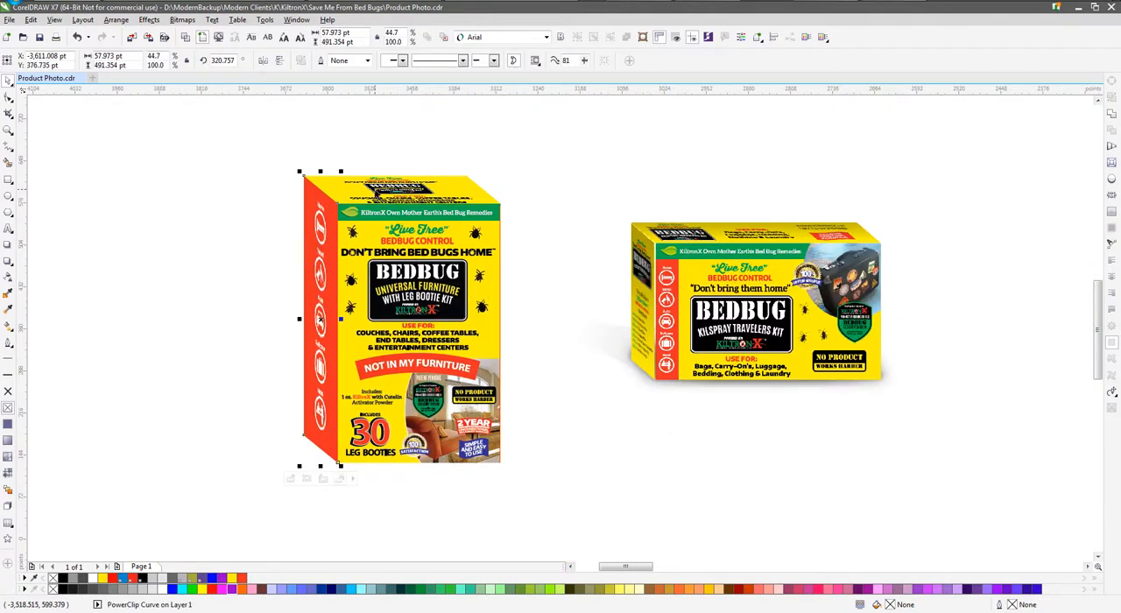
left_click(363, 179, "shift")
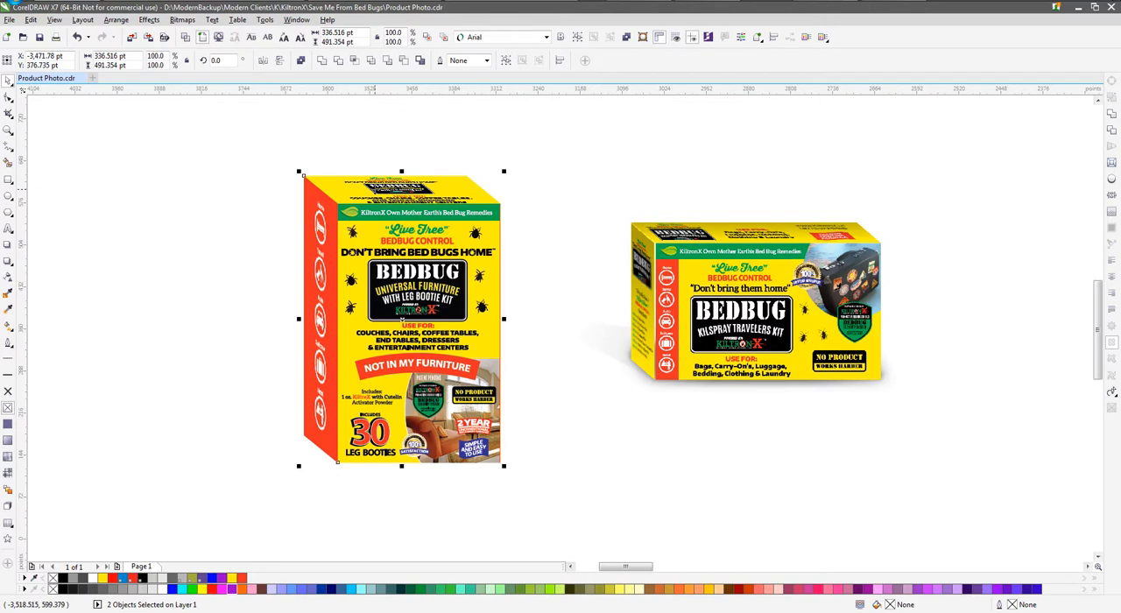
left_click(444, 131)
Try extracting the PowerClip contents of the top panel and the side panel, undoing each extraction
right_click(406, 180)
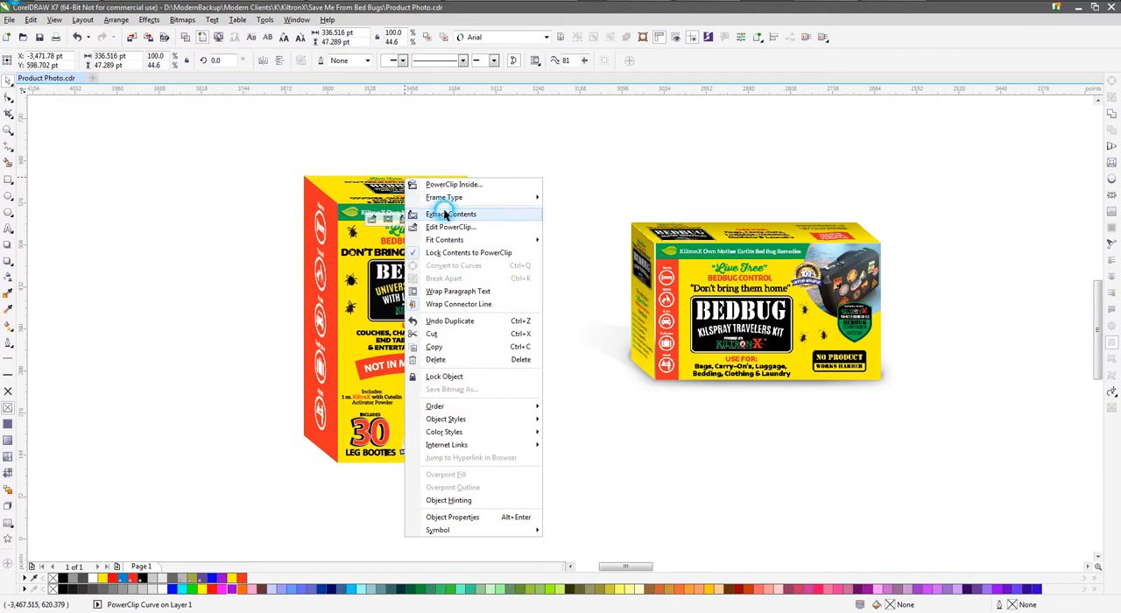
left_click(447, 215)
key("ctrl+z")
right_click(319, 211)
left_click(359, 247)
key("ctrl+z")
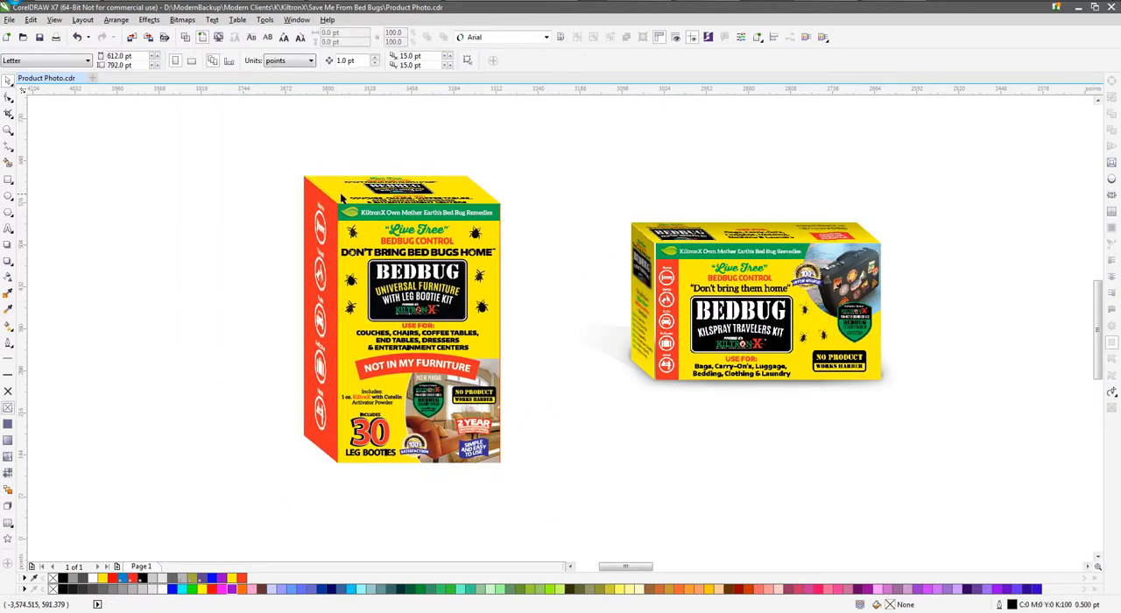
Fill the duplicate top panel and the duplicate side panel of the furniture box solid black
left_click(329, 181)
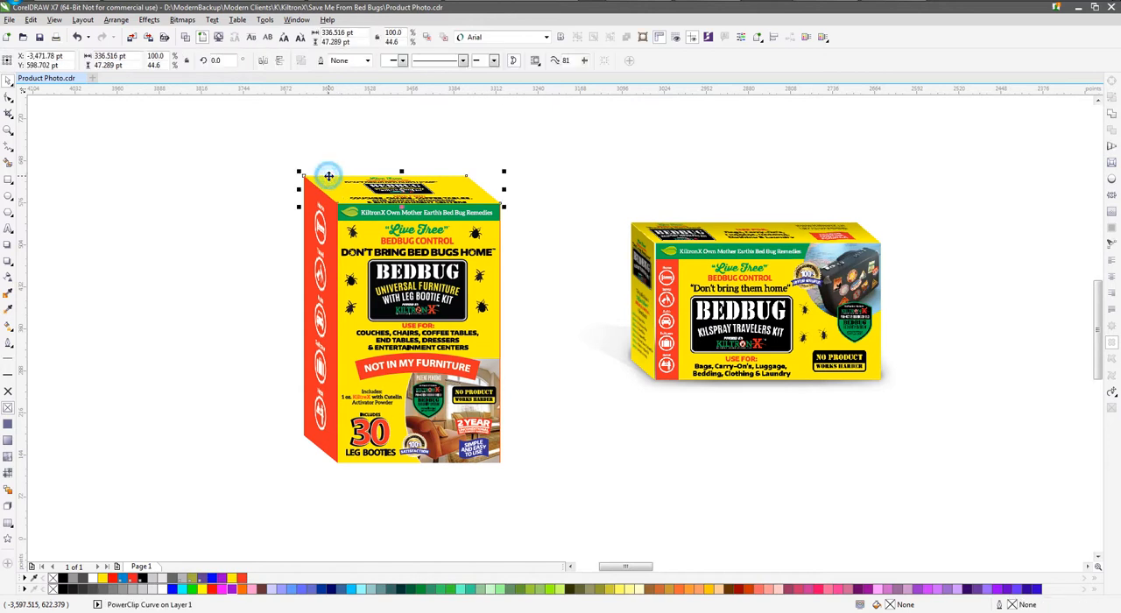
left_click(63, 579)
left_click(315, 263)
left_click(262, 298)
left_click(306, 293)
key("ctrl+r")
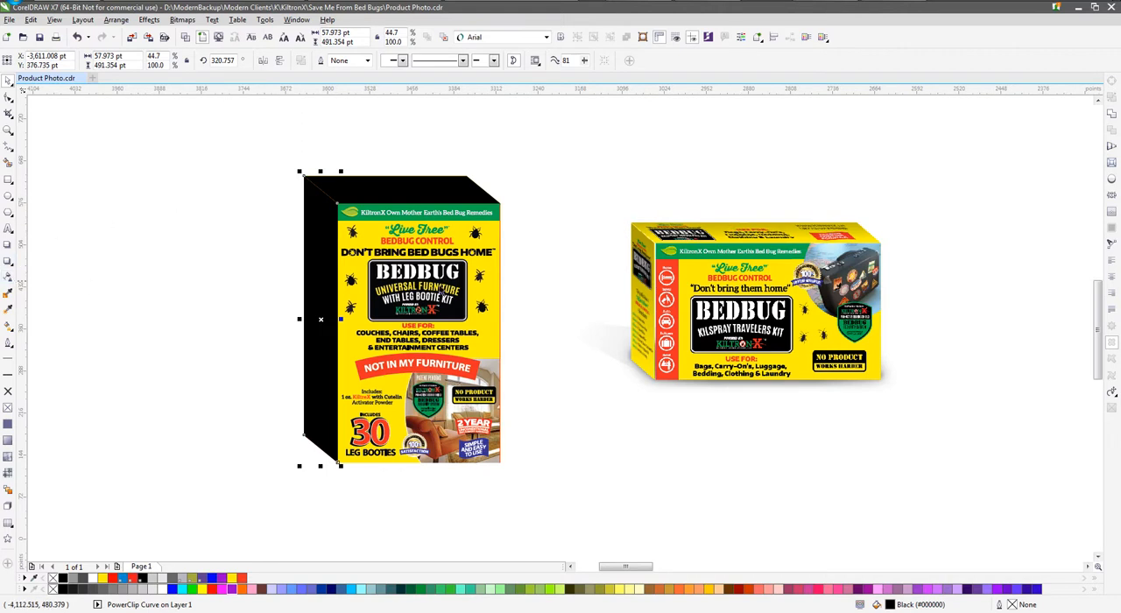
left_click(92, 257)
Apply a linear transparency to the black side panel, running from well above the box toward its lower end, as subtle shading
left_click(302, 245)
left_click(9, 280)
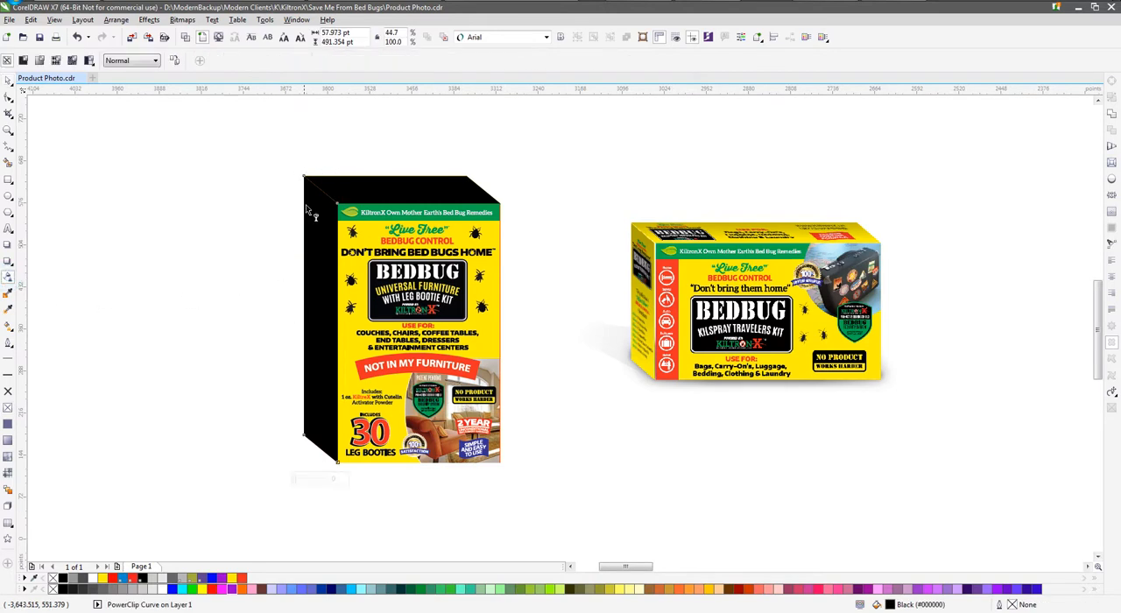
left_click_drag(283, 103, 334, 392)
scroll(333, 392, "down", 2)
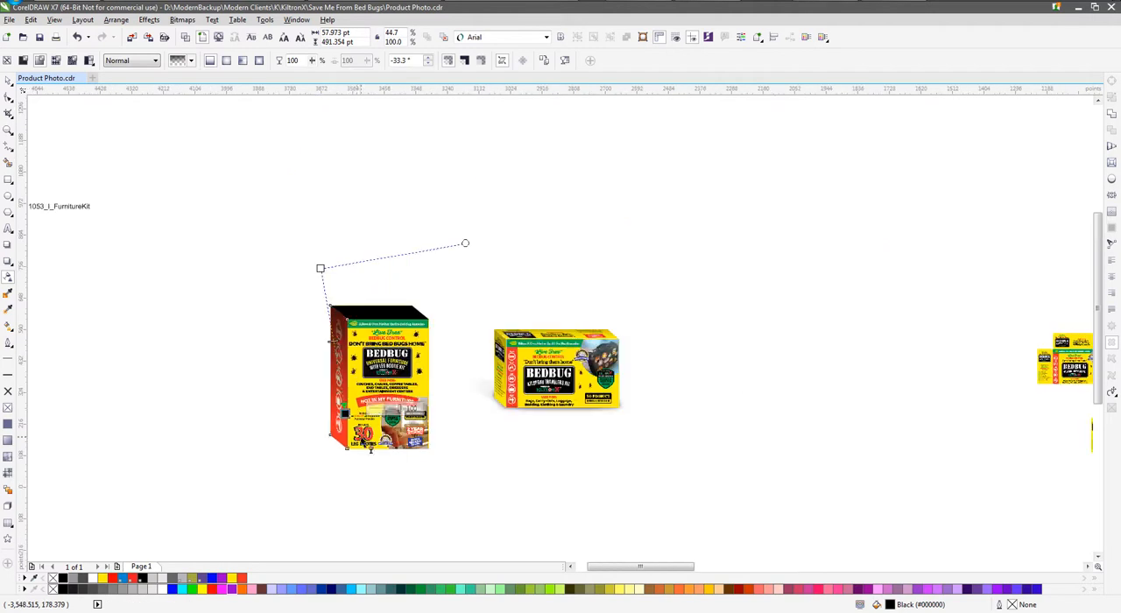
left_click_drag(321, 268, 288, 116)
Apply a vertical linear transparency to the black top panel, starting well above the box and ending at the panel's front edge
left_click(366, 309)
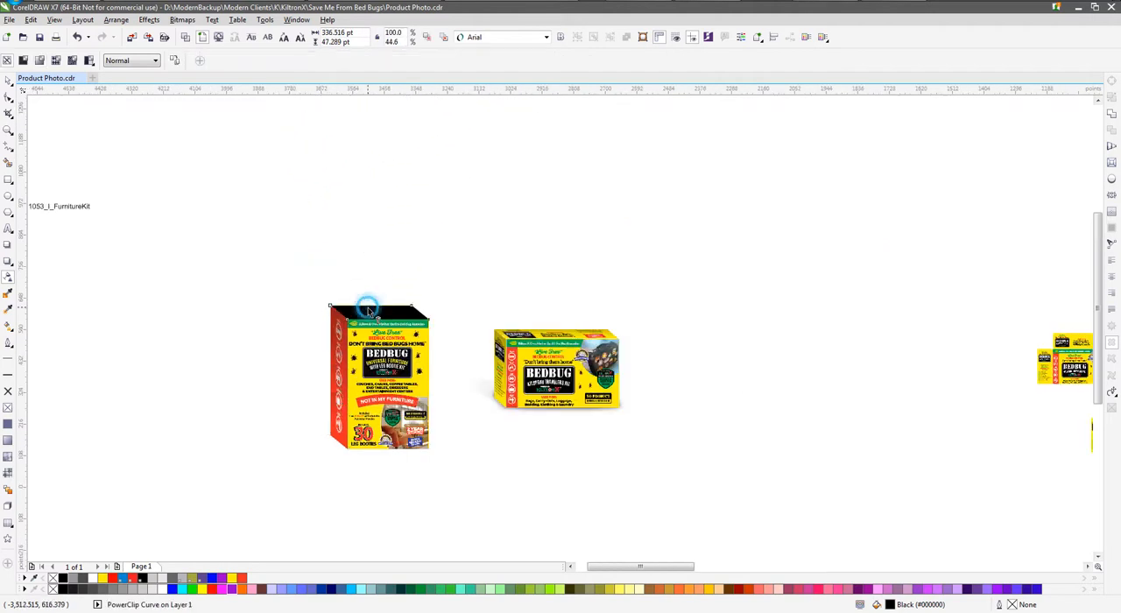
left_click_drag(366, 252, 366, 318)
scroll(360, 355, "up", 1)
left_click_drag(372, 125, 372, 137)
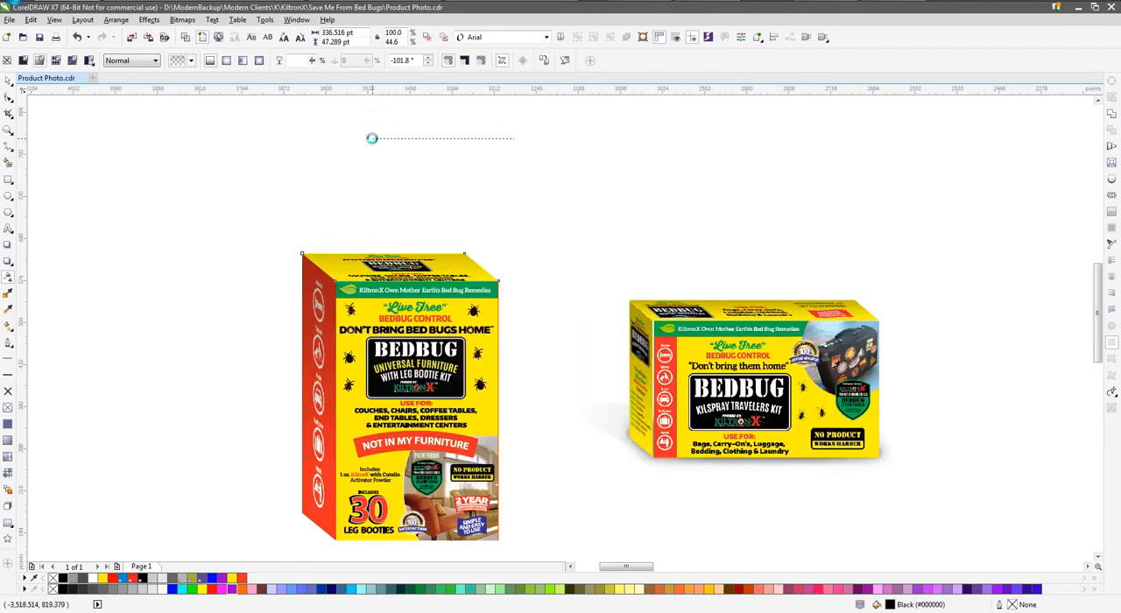
left_click(8, 80)
left_click(175, 183)
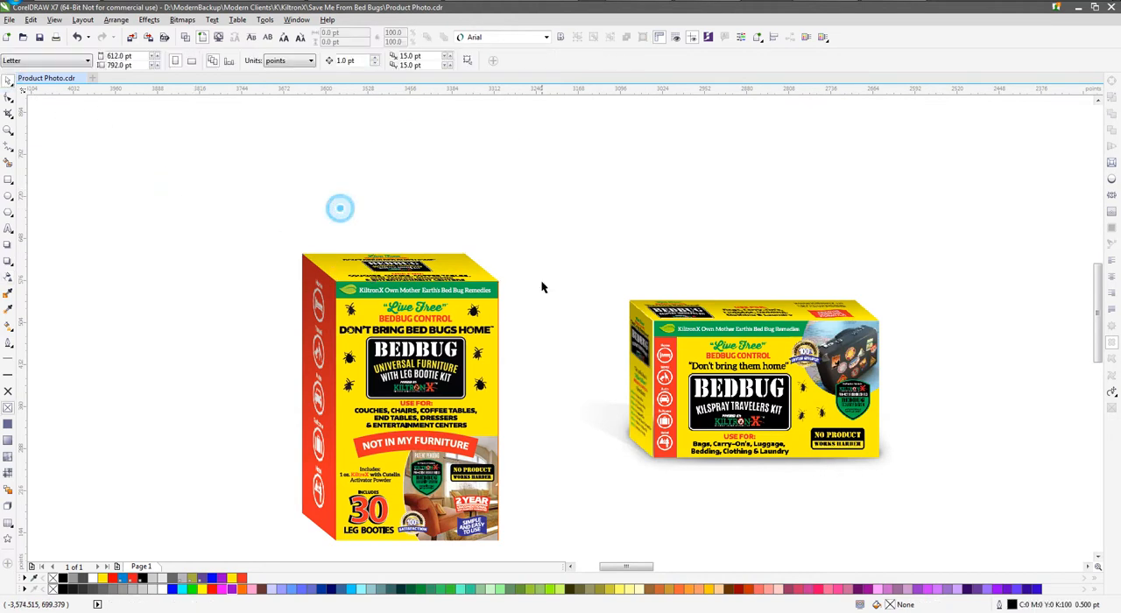
left_click(405, 272)
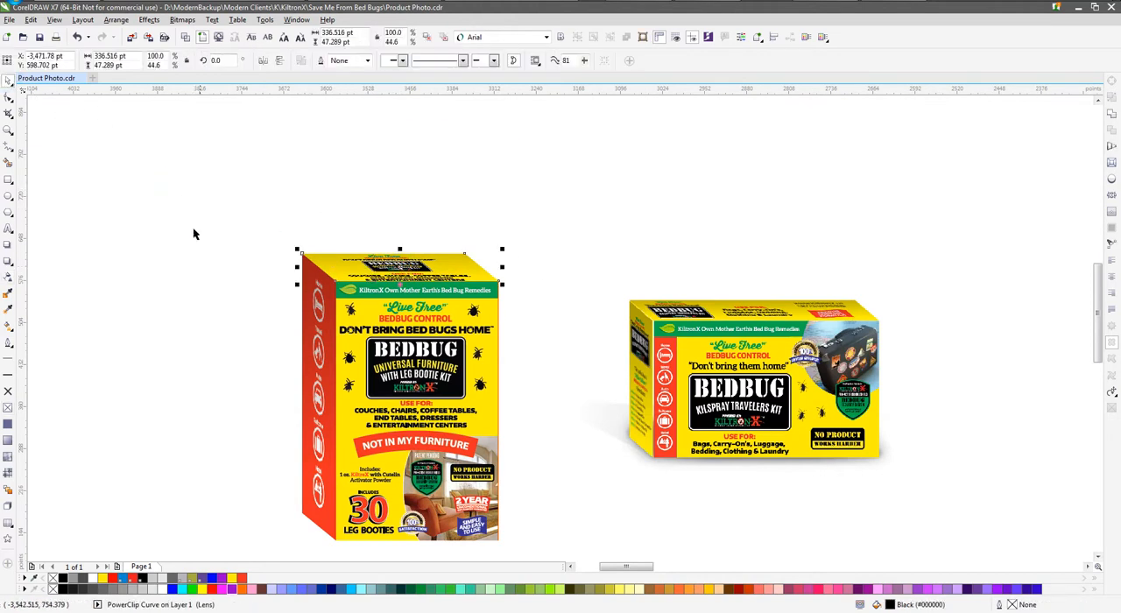
left_click(9, 277)
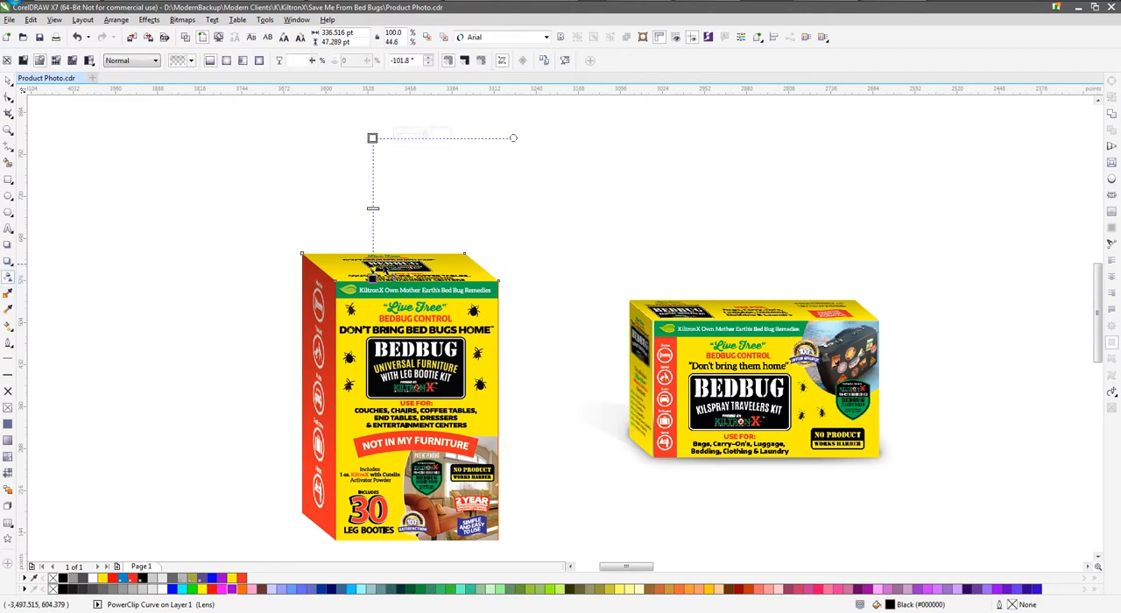
left_click(8, 81)
left_click(227, 149)
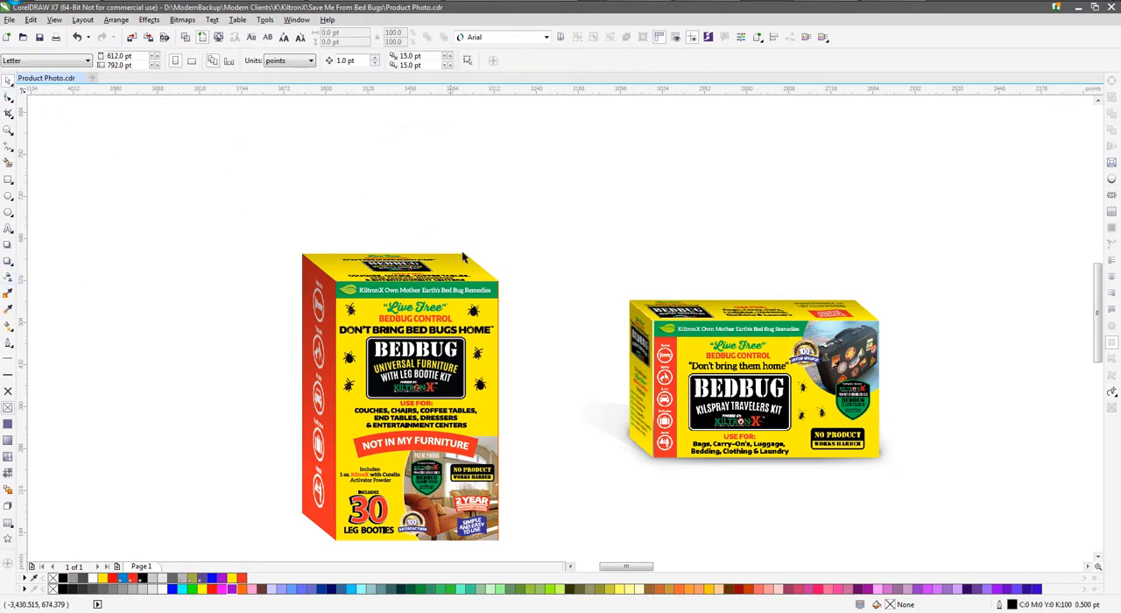
Group all five objects of the furniture box, try moving the group aside and undo the move
scroll(540, 240, "down", 2)
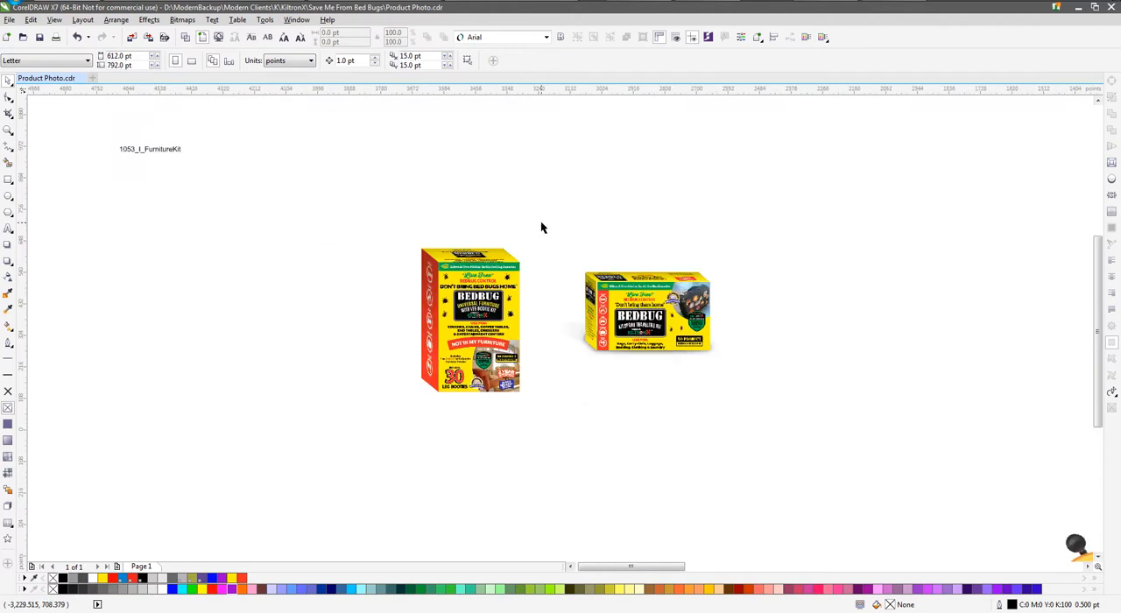
left_click_drag(539, 225, 368, 456)
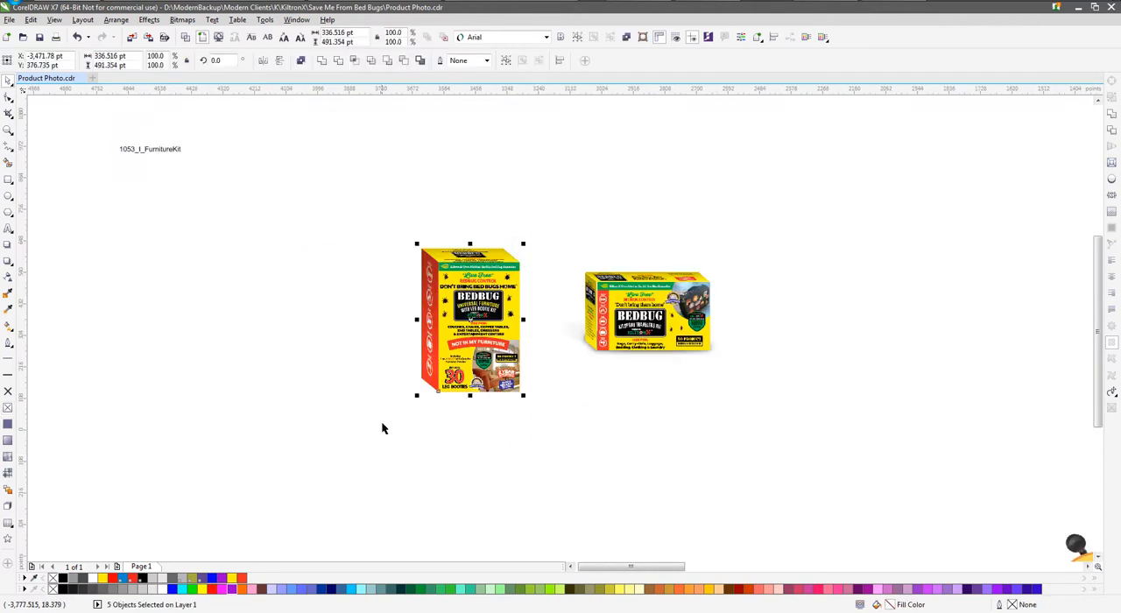
key("ctrl+g")
left_click_drag(388, 275, 234, 222)
key("ctrl+z")
left_click(303, 272)
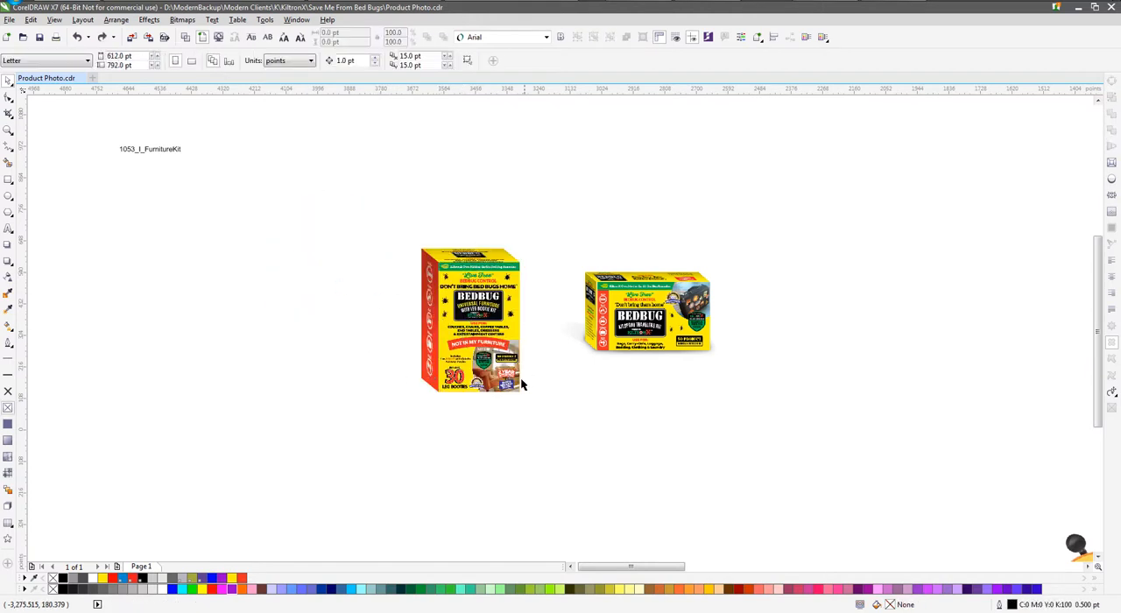
Draw a closed four-sided Bezier outline about 336 by 47 pt tracing the furniture box's base footprint from its bottom corners
scroll(536, 381, "up", 2)
left_click(11, 155)
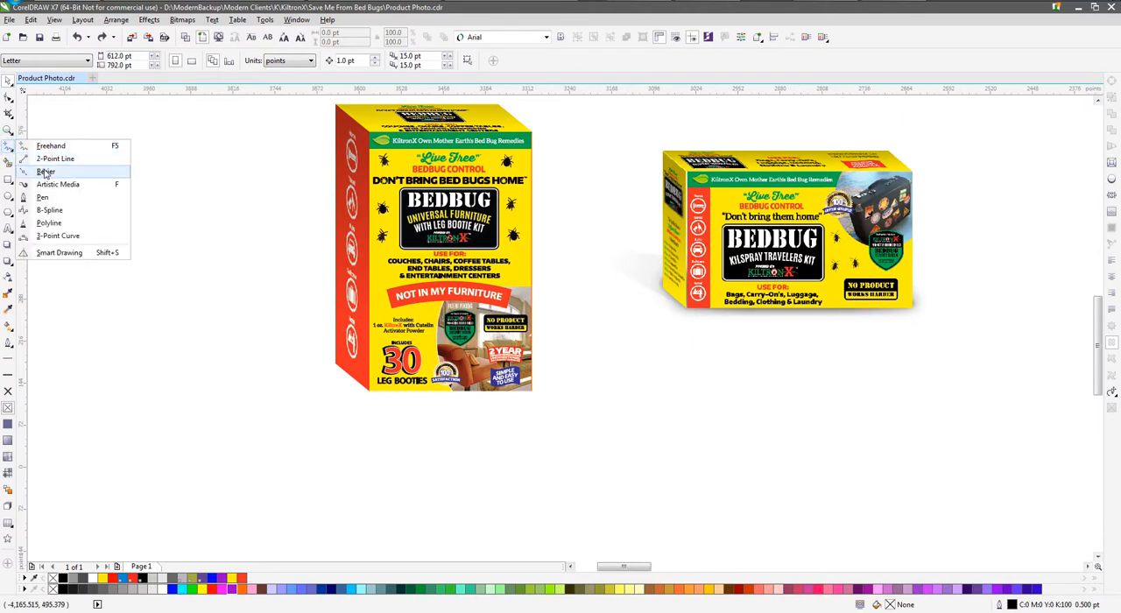
left_click(46, 173)
scroll(348, 375, "up", 2)
left_click(304, 336)
left_click(372, 390)
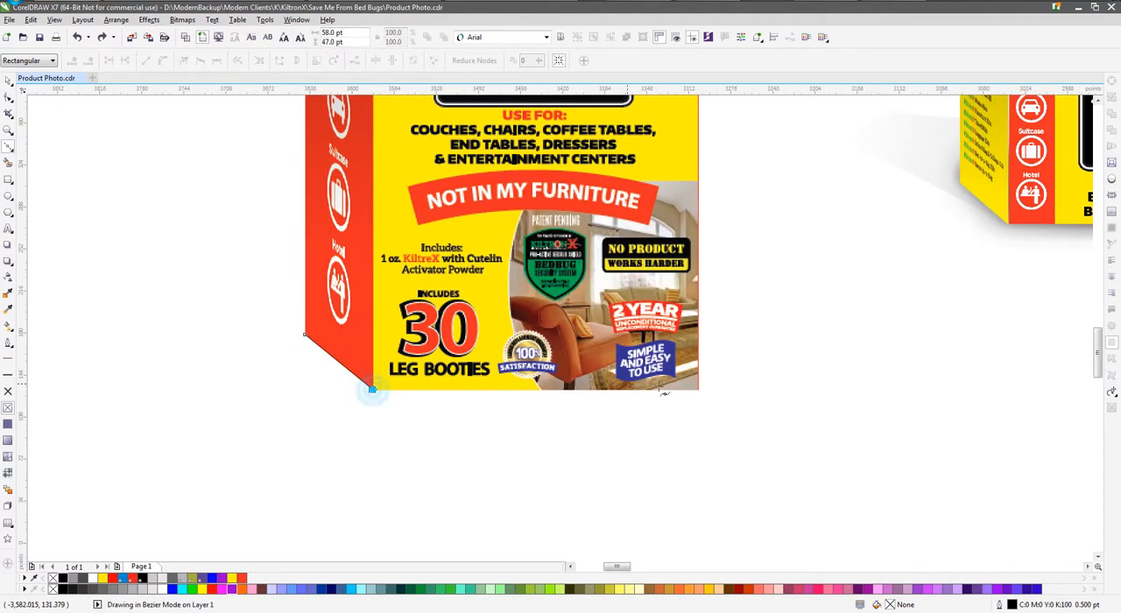
left_click(699, 389)
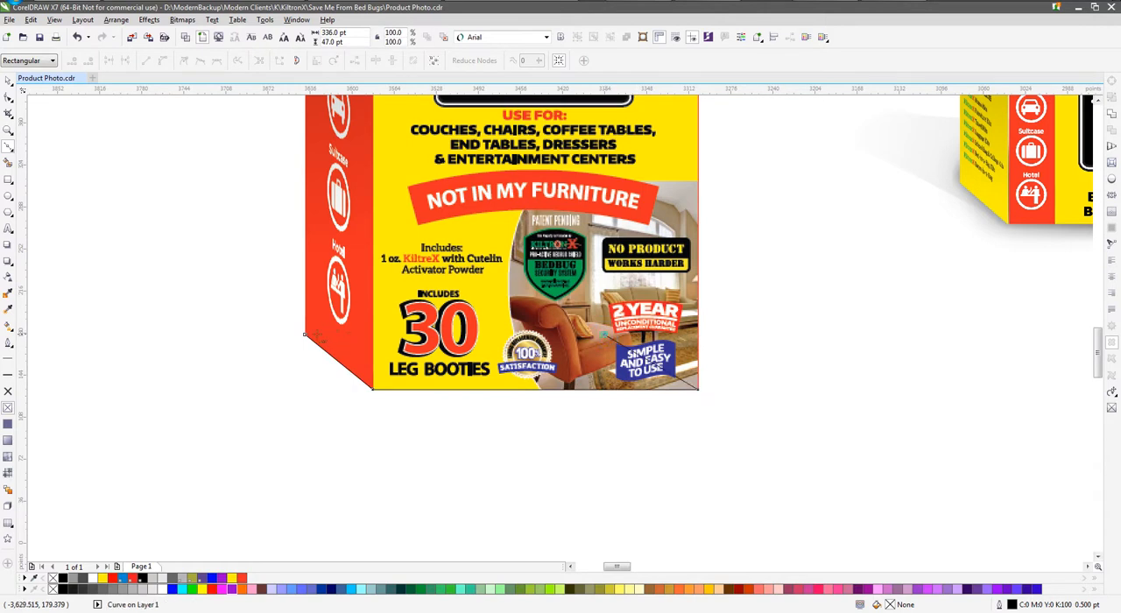
left_click(304, 334)
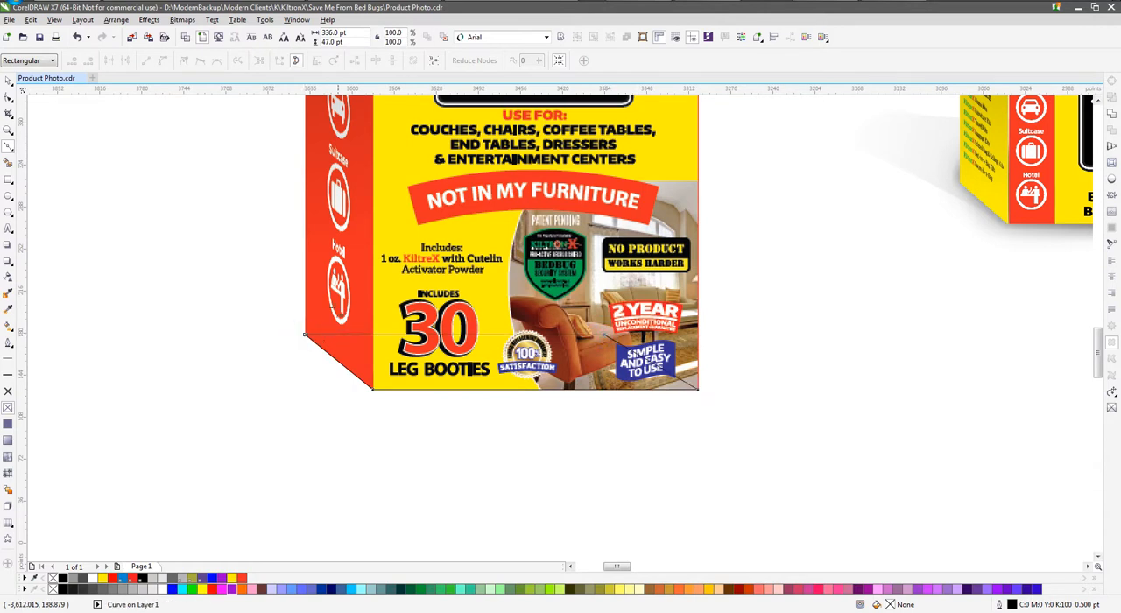
Move the base outline to the empty area beside the furniture box and stretch it to about 261 pt tall
left_click(7, 79)
scroll(751, 359, "down", 2)
left_click_drag(699, 344, 292, 281)
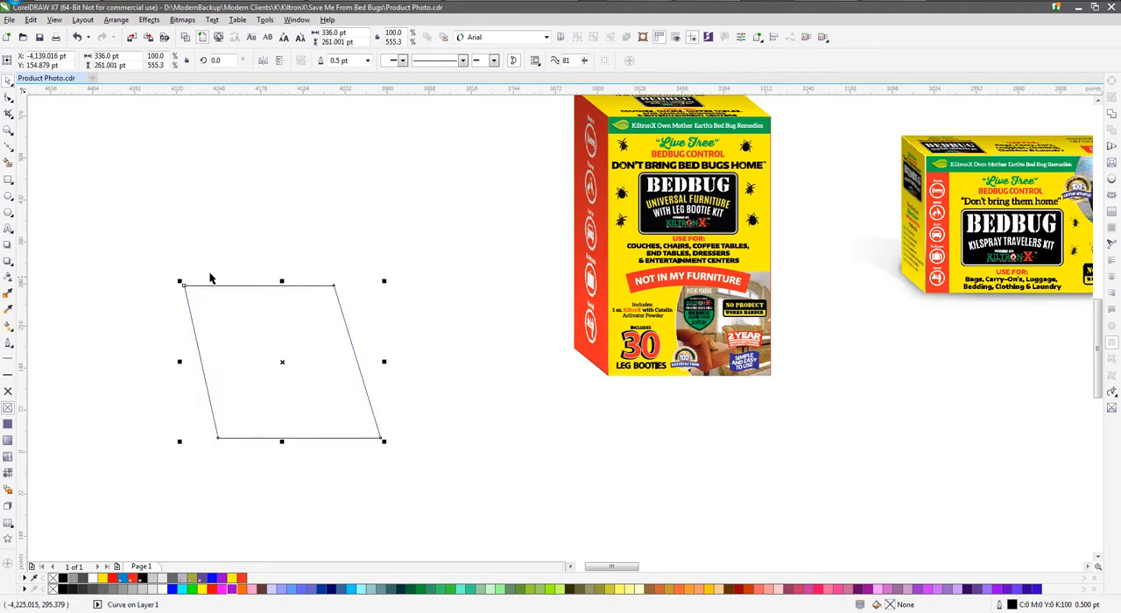
Fill the stretched outline black and cast a drop shadow from it, offset about 363 pt horizontally and -84 pt vertically
left_click(62, 579)
left_click(8, 261)
left_click_drag(283, 362, 591, 433)
Adjust the drop shadow's feathering through 25, 10, 25 and 15, ending at a value slightly below 15
left_click(353, 60)
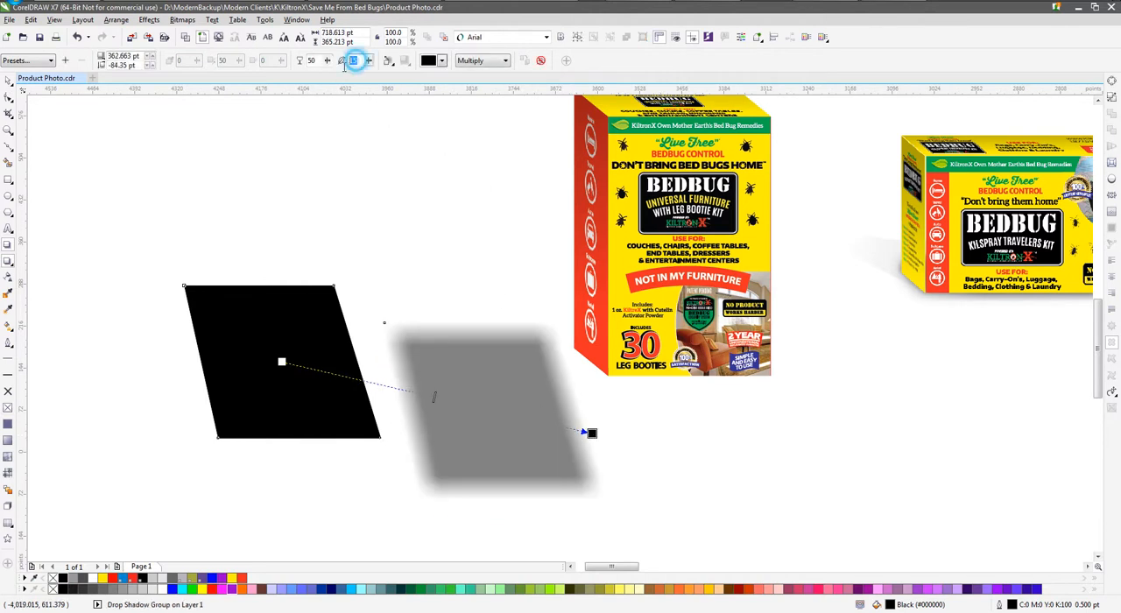
type("25")
key("Return")
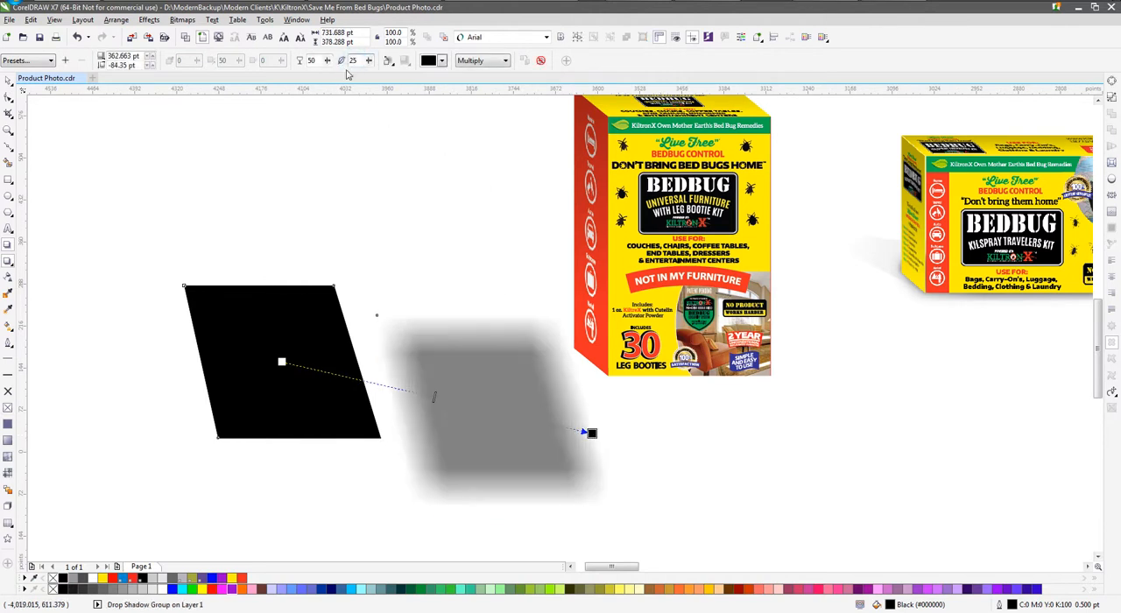
left_click(358, 61)
type("10")
key("Return")
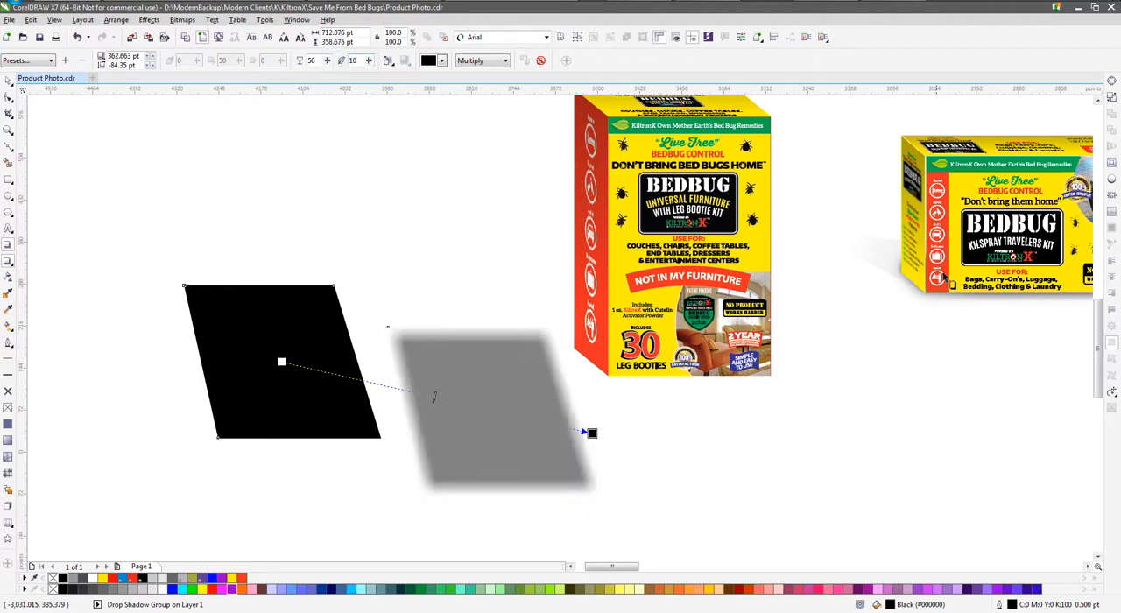
left_click(353, 60)
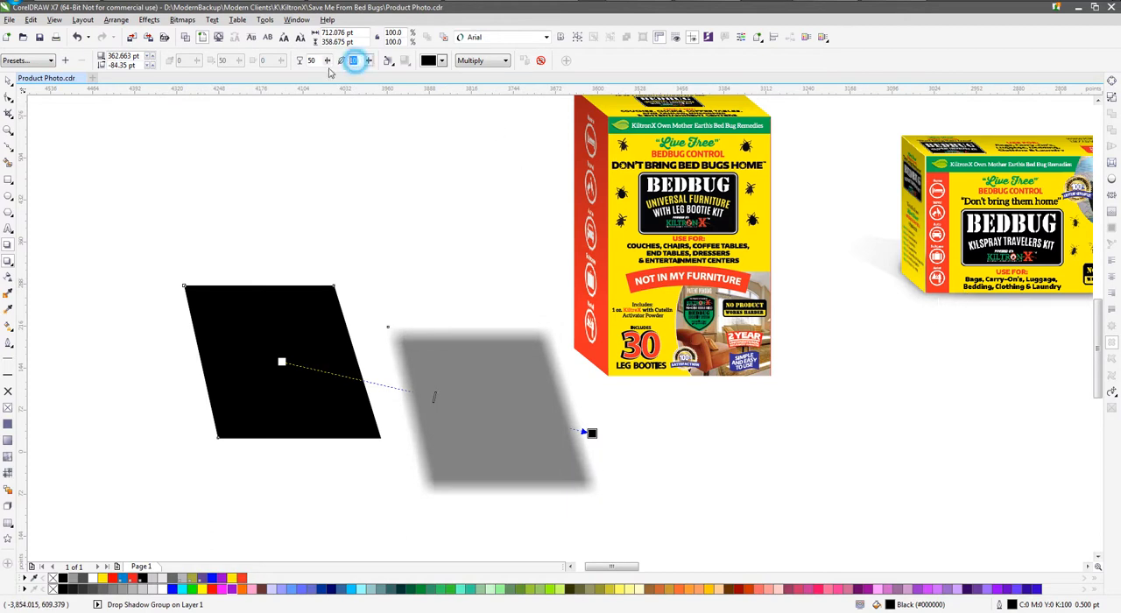
type("25")
key("Return")
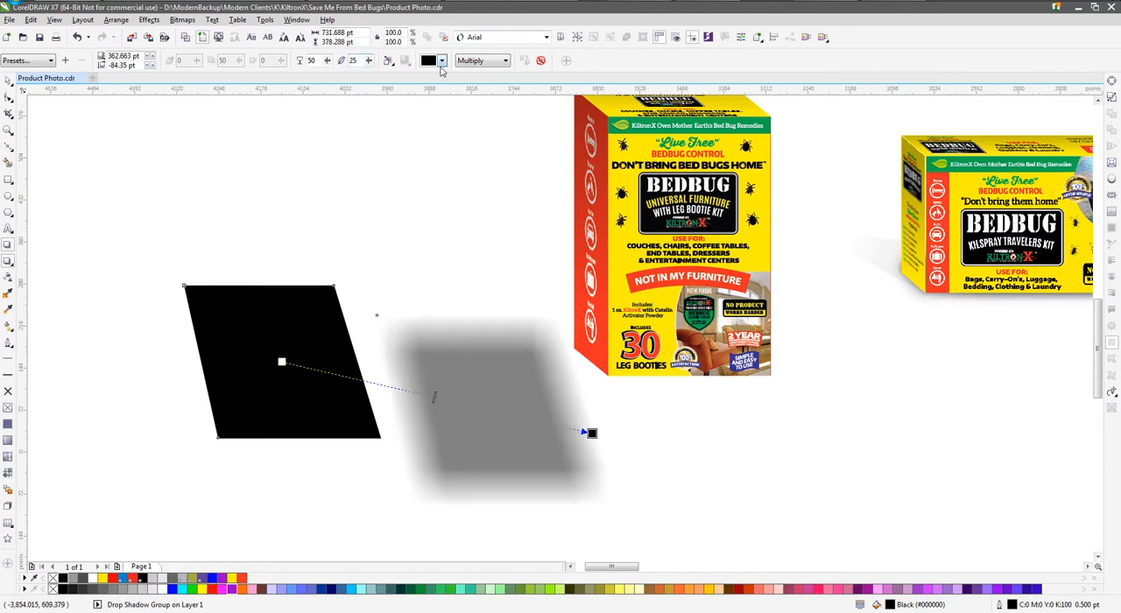
left_click_drag(354, 61, 326, 63)
type("15")
key("Return")
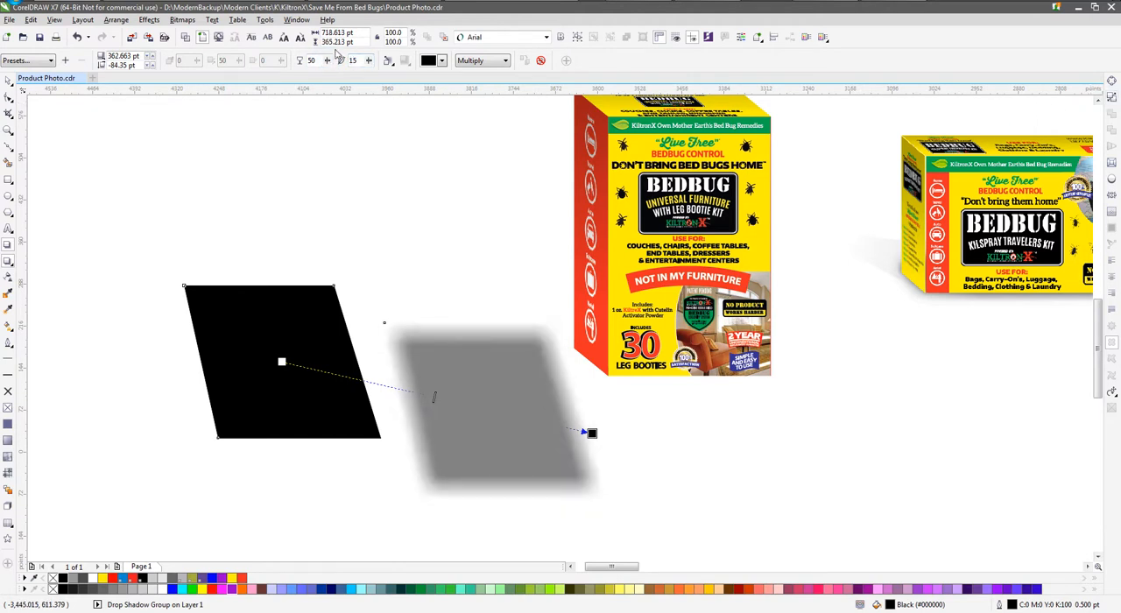
double_click(354, 60)
key("Return")
Break the drop shadow apart from the black shape and delete the black shape
left_click(1111, 97)
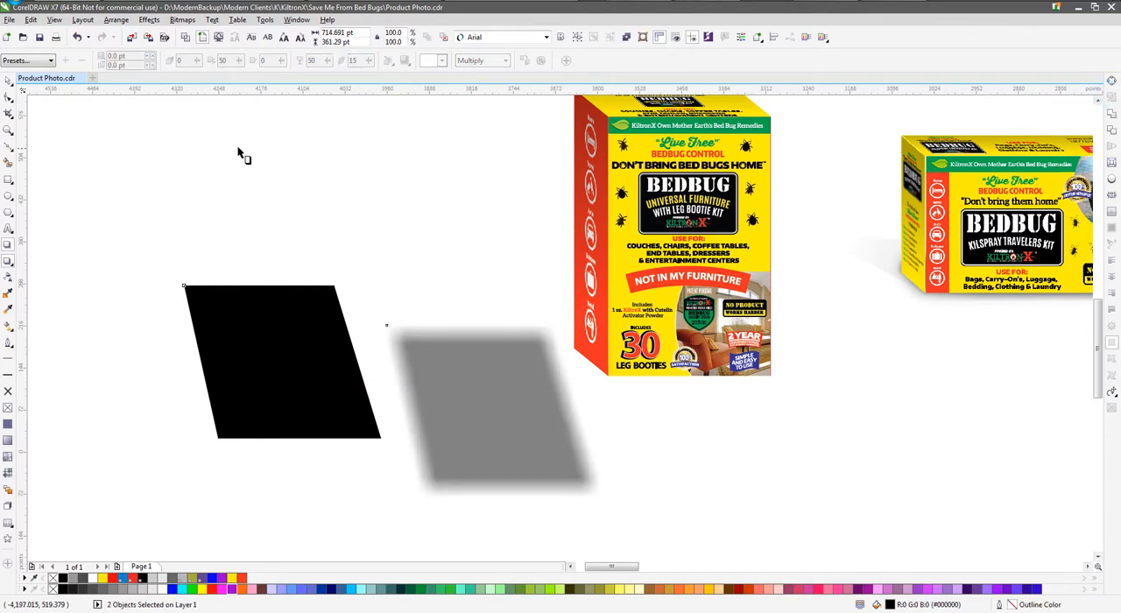
left_click(9, 81)
left_click(275, 321)
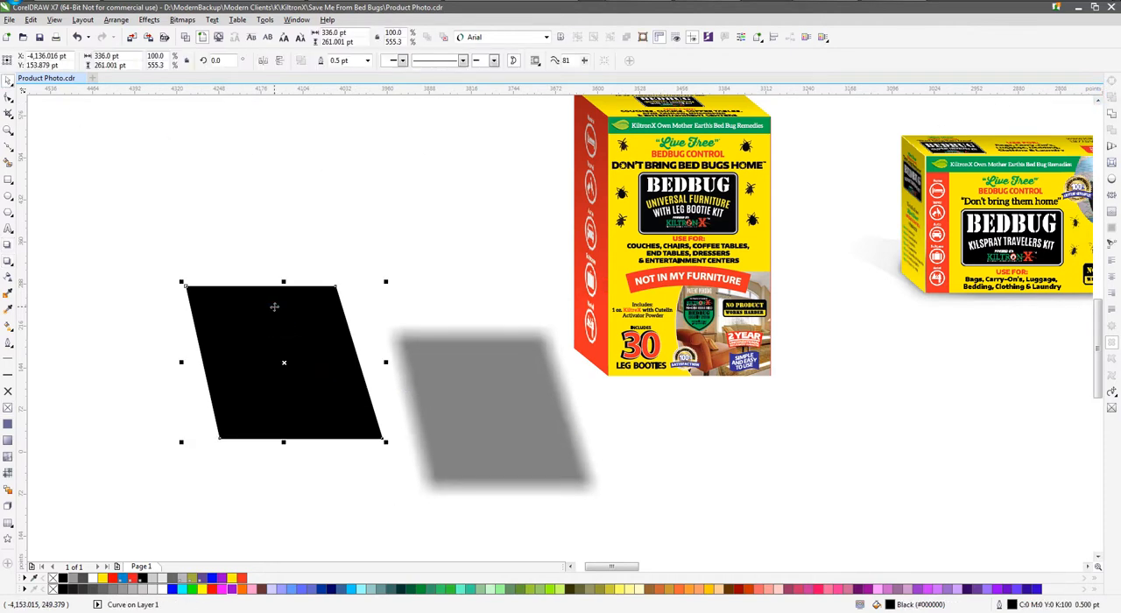
key("Delete")
Convert the separated shadow to a 300 dpi RGB bitmap with anti-aliasing and a transparent background
left_click(433, 366)
key("alt+b")
type("c")
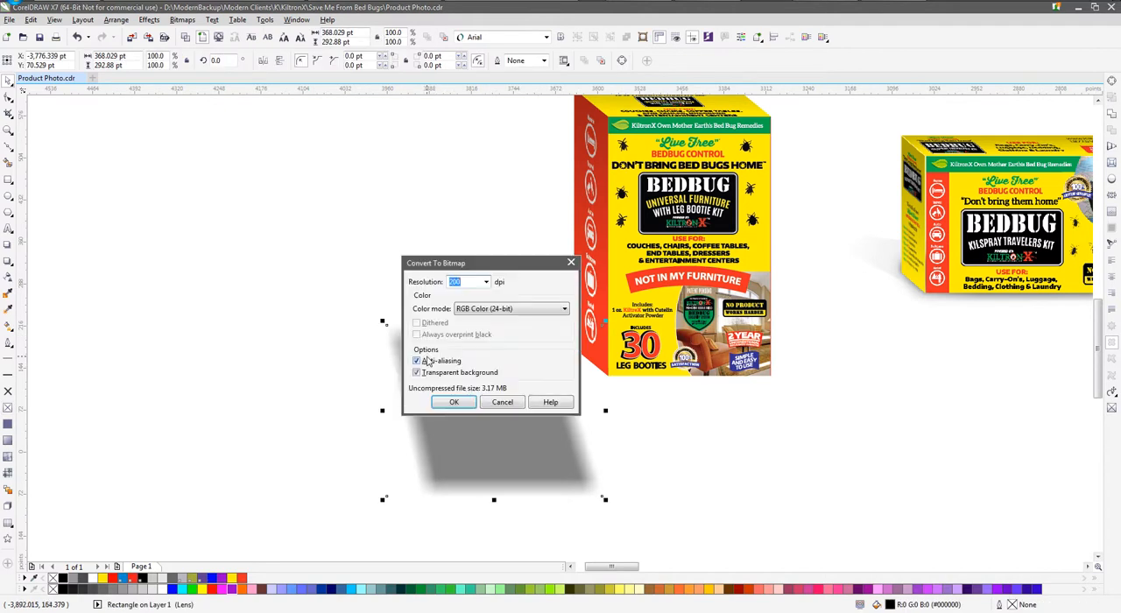
type("300")
key("Return")
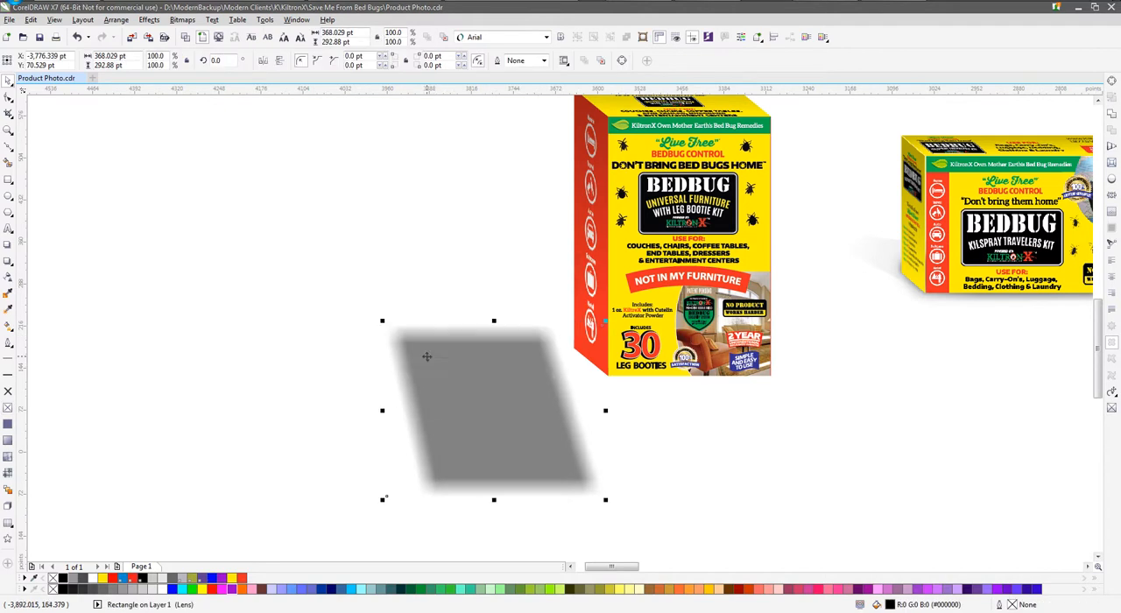
Place the shadow bitmap beneath the furniture box's base, behind the box, and flatten it to about 368 by 70 pt
left_click_drag(494, 321, 683, 360)
left_click(441, 36)
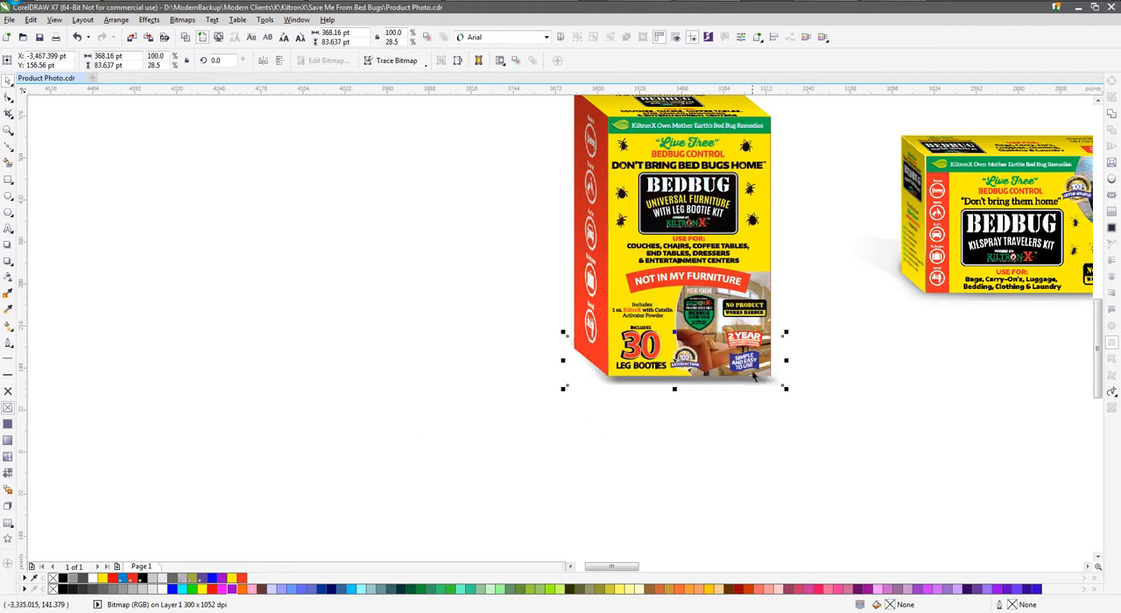
mouse_move(675, 390)
left_mouse_down()
mouse_move(640, 383)
mouse_move(669, 379)
left_mouse_up()
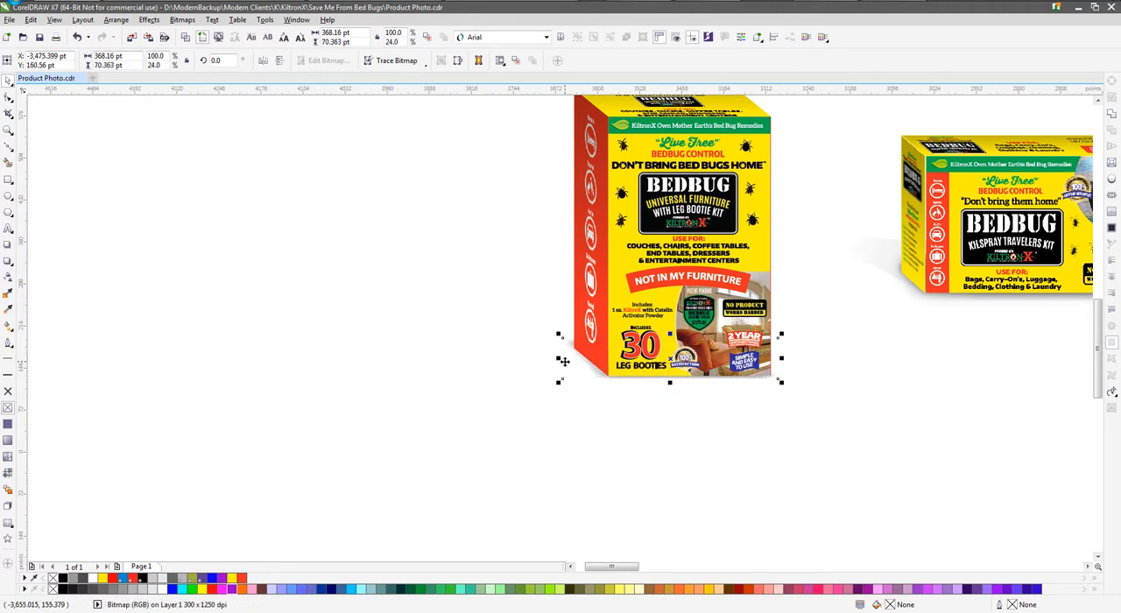
Refine the shadow's fit under the box's base, resizing it to about 379 by 61 pt
left_click_drag(670, 332, 670, 340)
left_click_drag(605, 379, 607, 379)
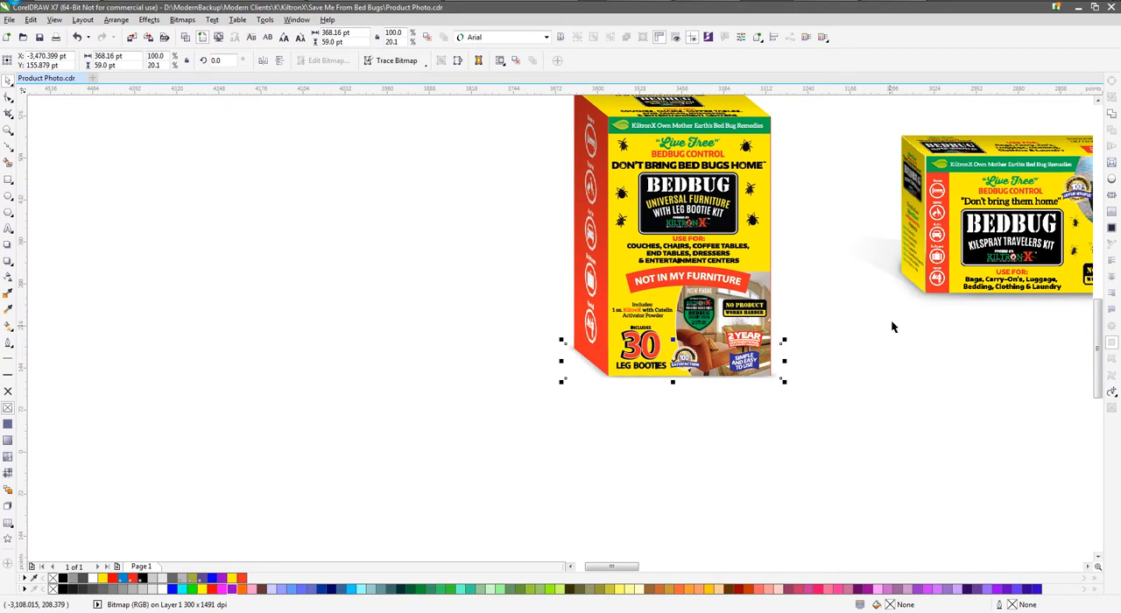
left_click_drag(784, 381, 787, 384)
Apply a Gaussian Blur with a radius of about 41 pixels to the shadow bitmap under the box
left_click(181, 20)
left_click(182, 21)
left_click(181, 21)
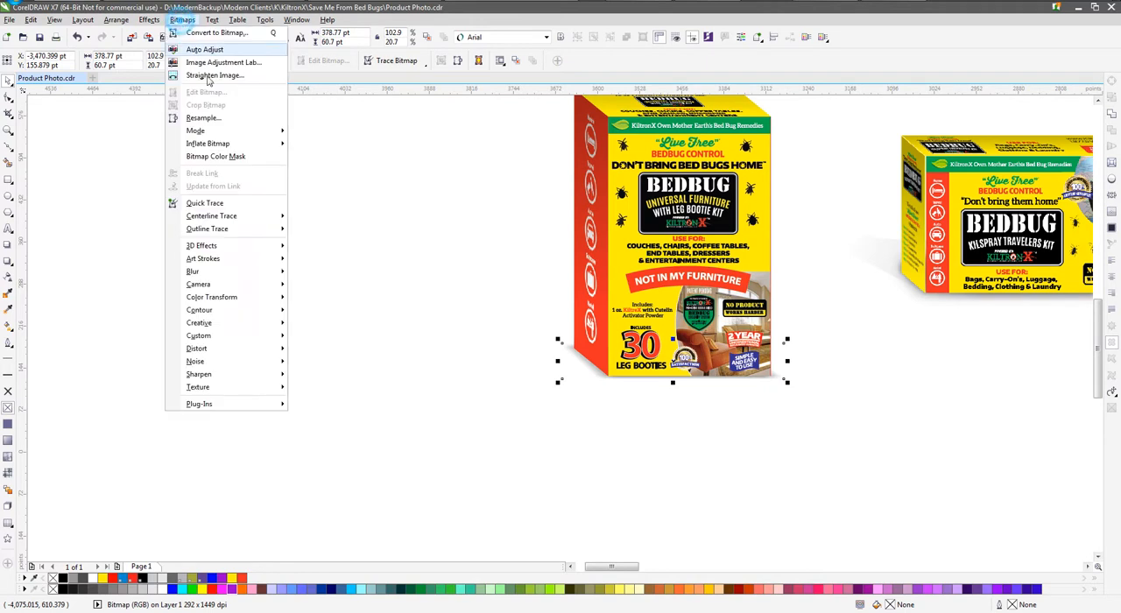
mouse_move(285, 275)
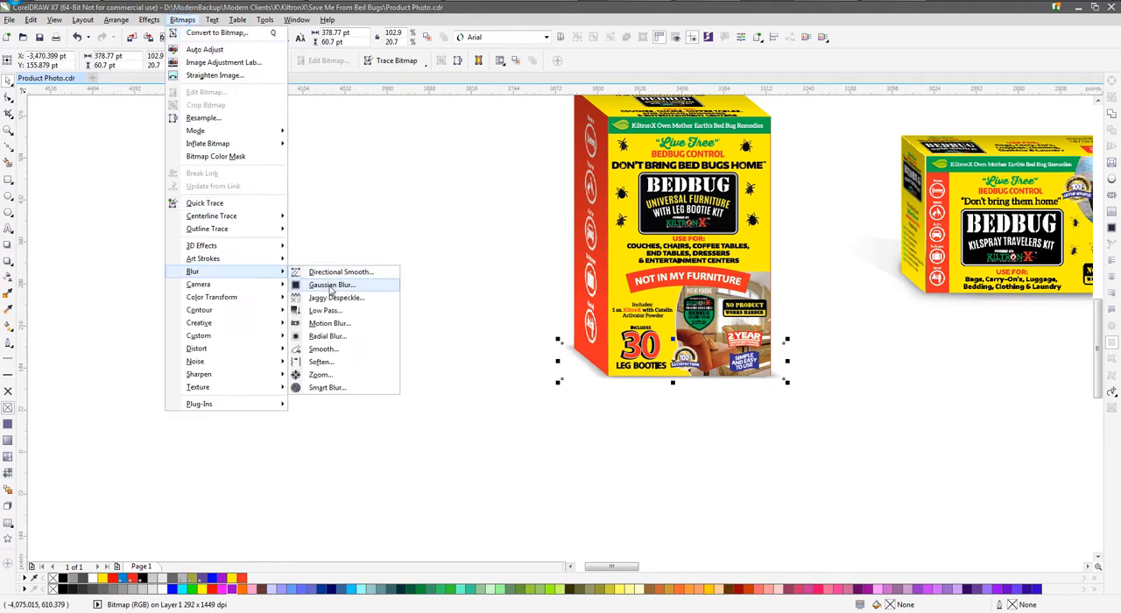
left_click(332, 285)
left_click_drag(536, 265, 365, 169)
left_click(333, 203)
left_click(343, 207)
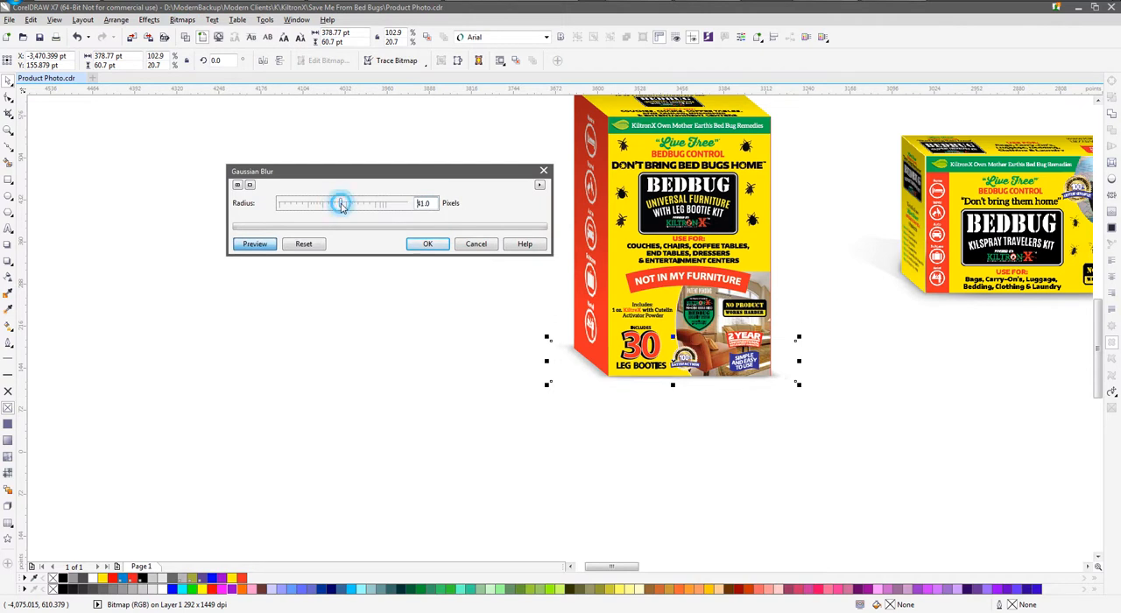
left_click(418, 243)
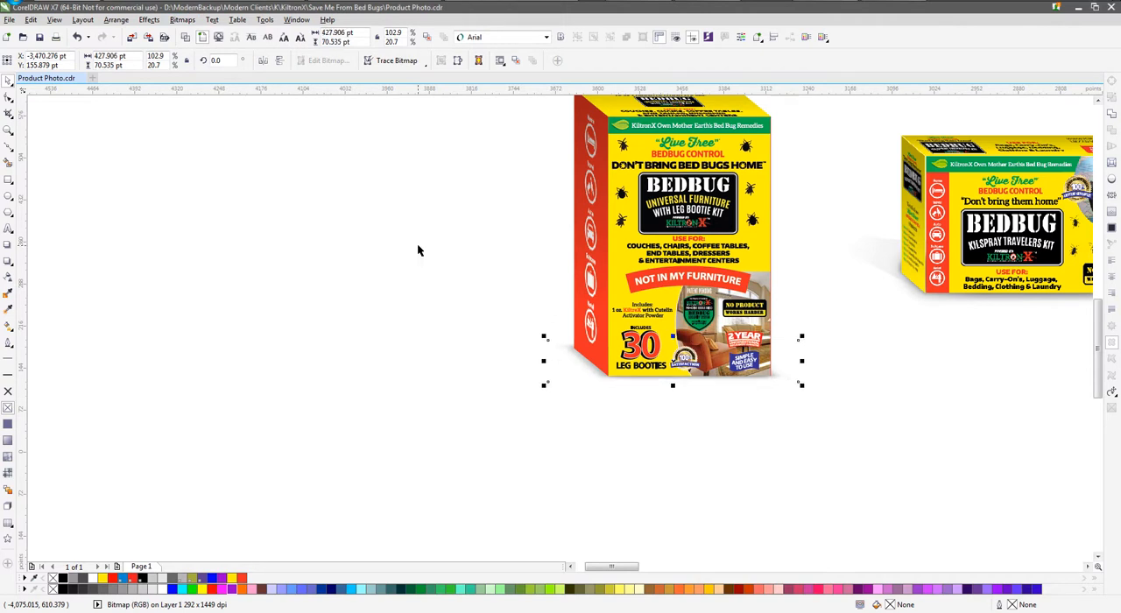
Stretch the blurred shadow bitmap under the furniture box's base to a height of about 81 pt
scroll(332, 297, "down", 2)
scroll(575, 339, "up", 2)
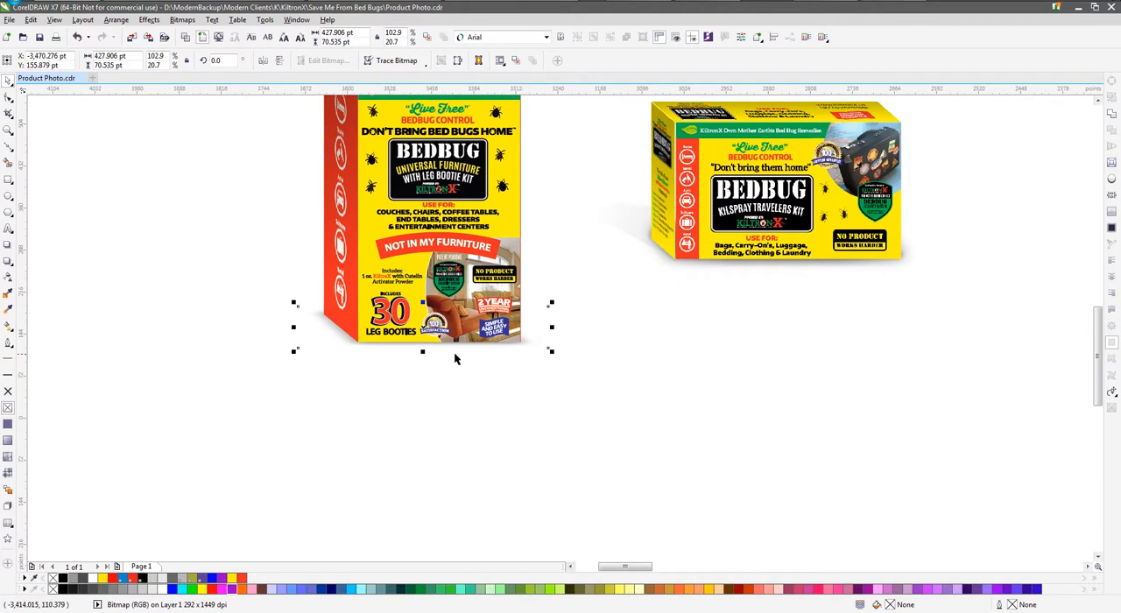
scroll(604, 348, "down", 2)
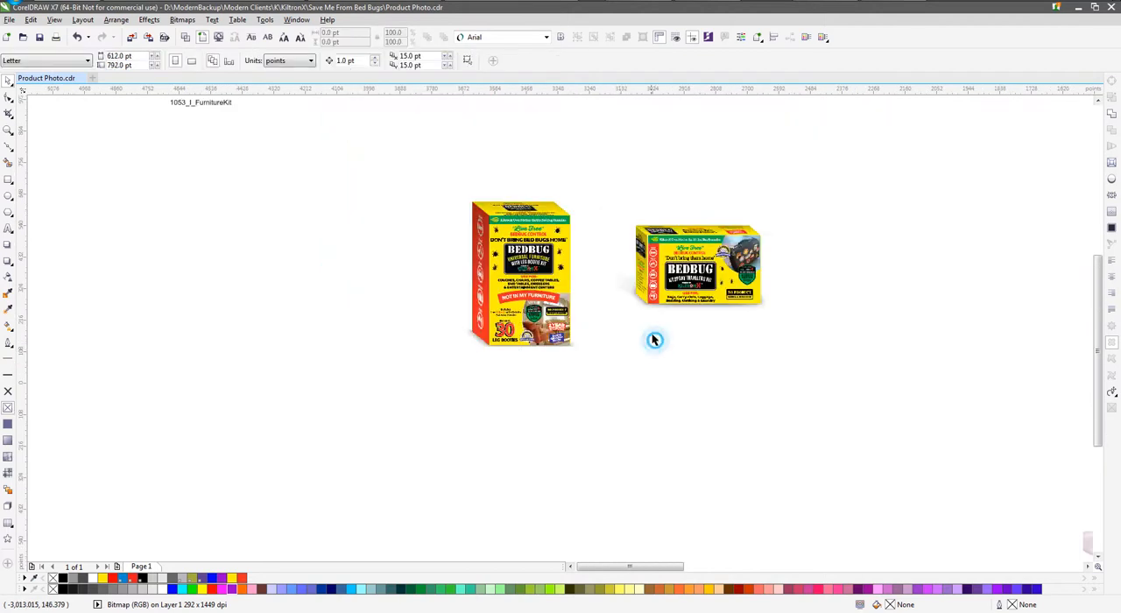
left_click(656, 342)
scroll(659, 309, "up", 2)
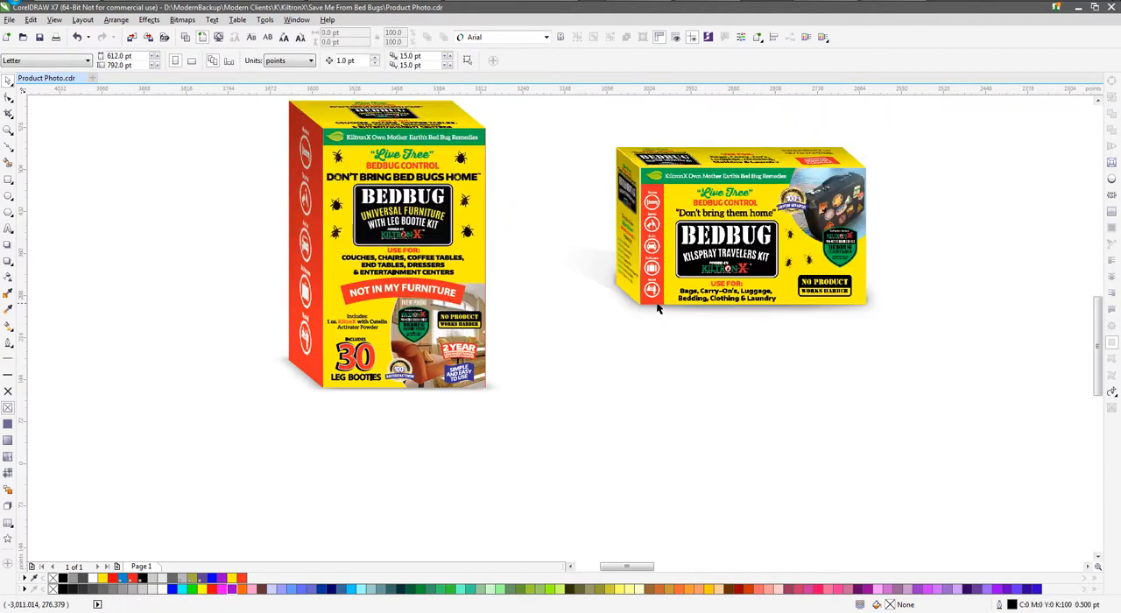
left_click(351, 394)
left_click_drag(388, 399, 389, 402)
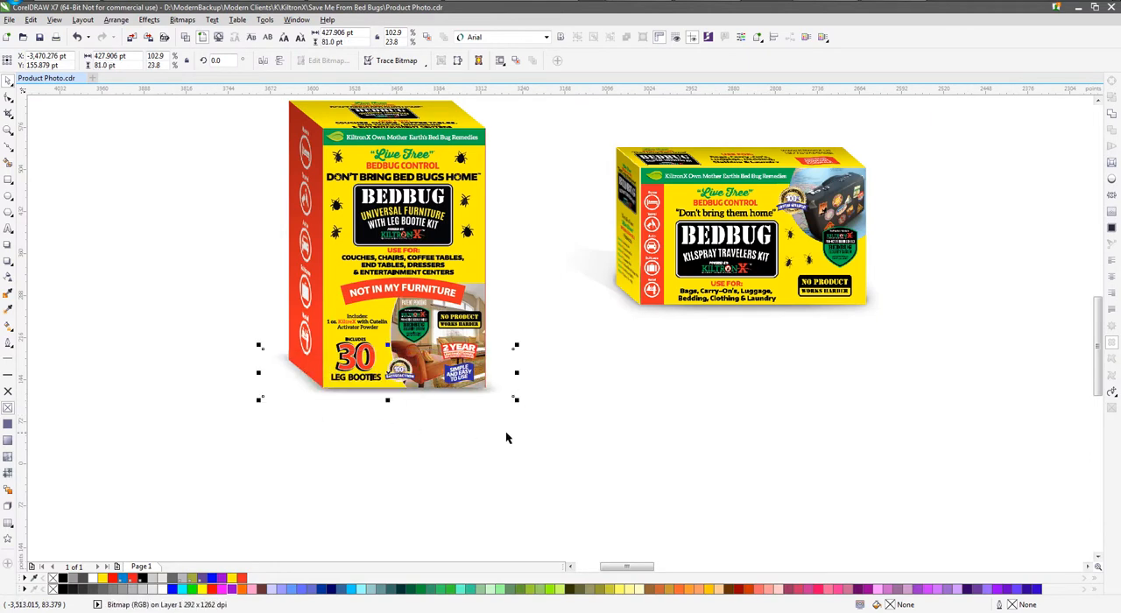
Try to reuse the Travelers Kit box's cast shadow beside the furniture box's red side panel
left_click(576, 254)
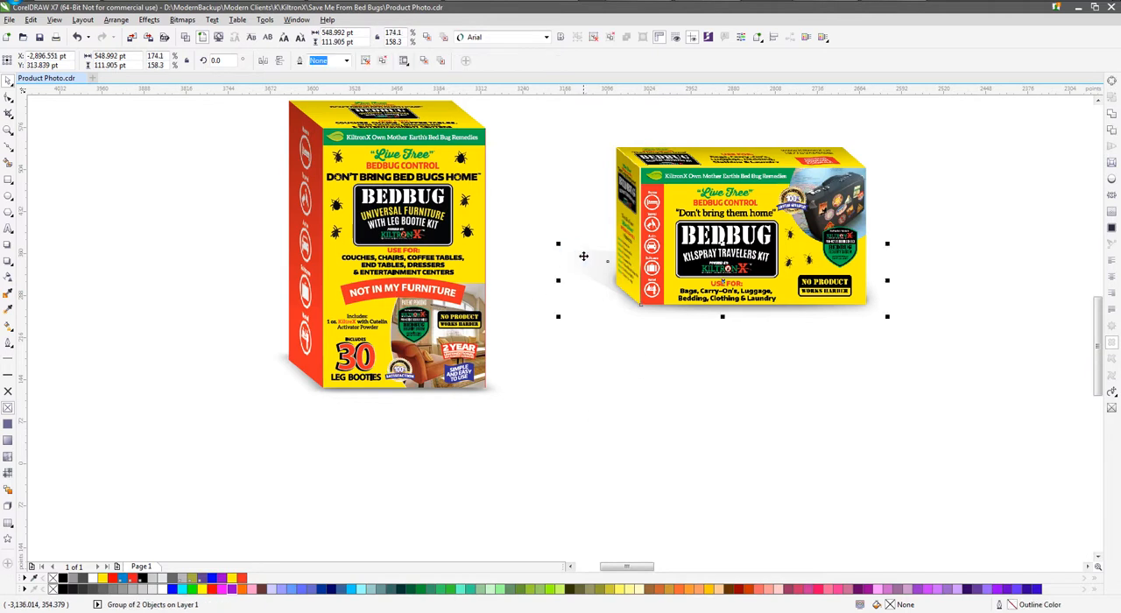
left_click(583, 252, "ctrl")
left_click_drag(583, 252, 255, 336)
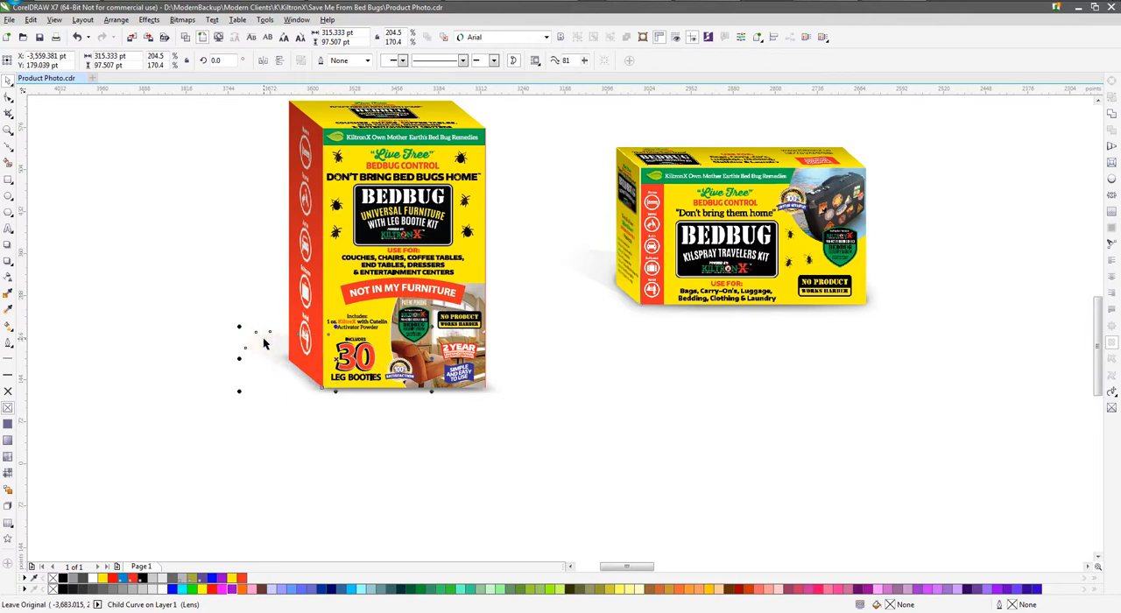
key("ctrl+z")
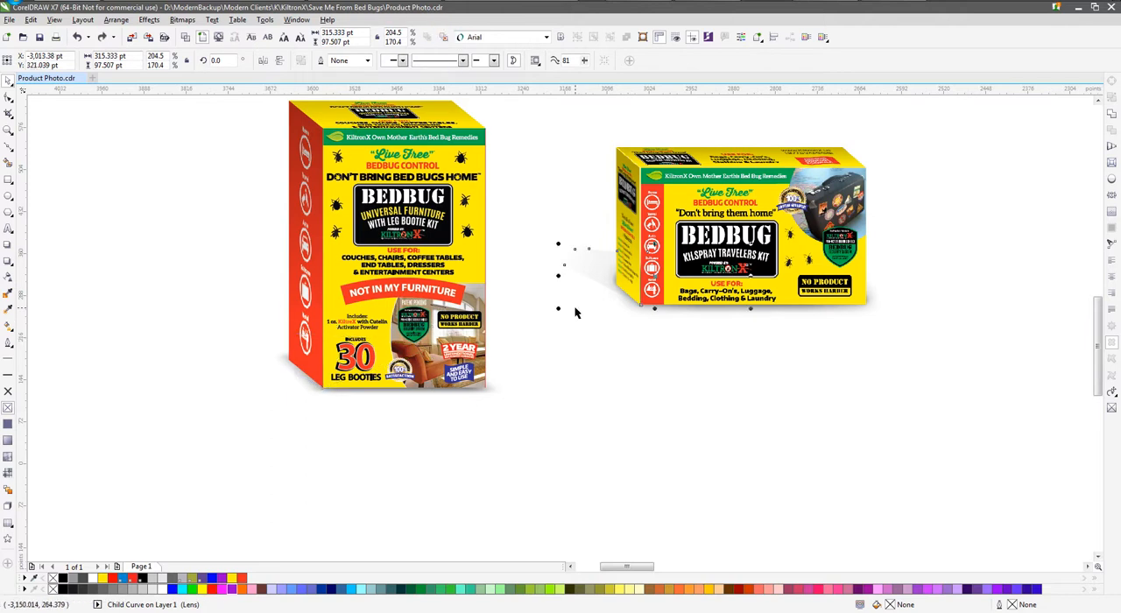
left_click(618, 378)
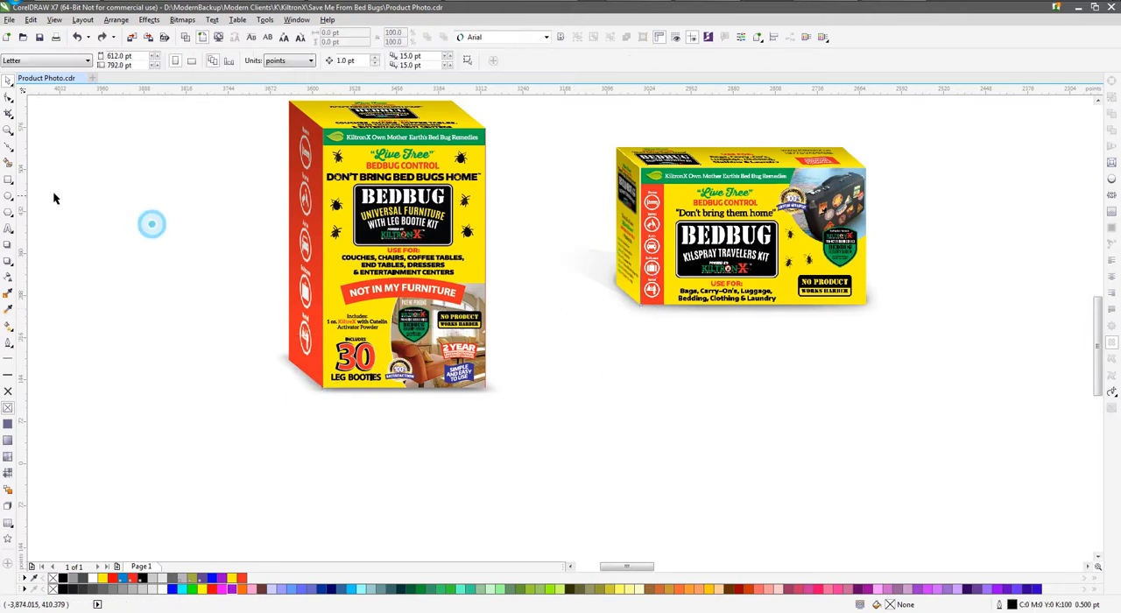
Draw a closed cast-shadow polygon about 487 by 162 pt, extending from the furniture box's base past its red side panel
left_click(10, 149)
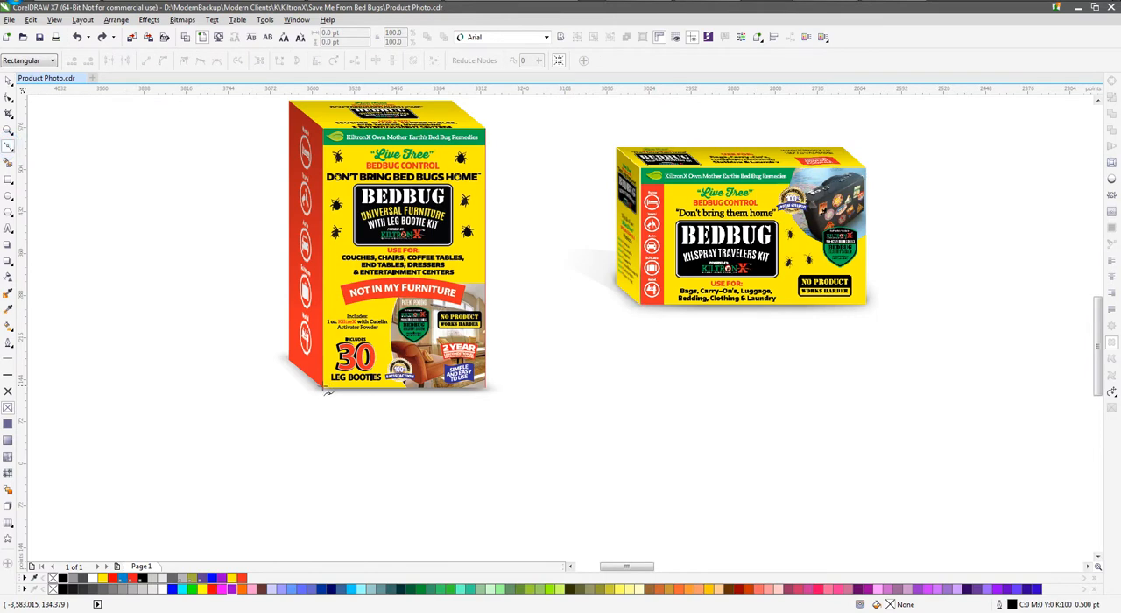
left_click(323, 388)
left_click(200, 324)
left_click(239, 295)
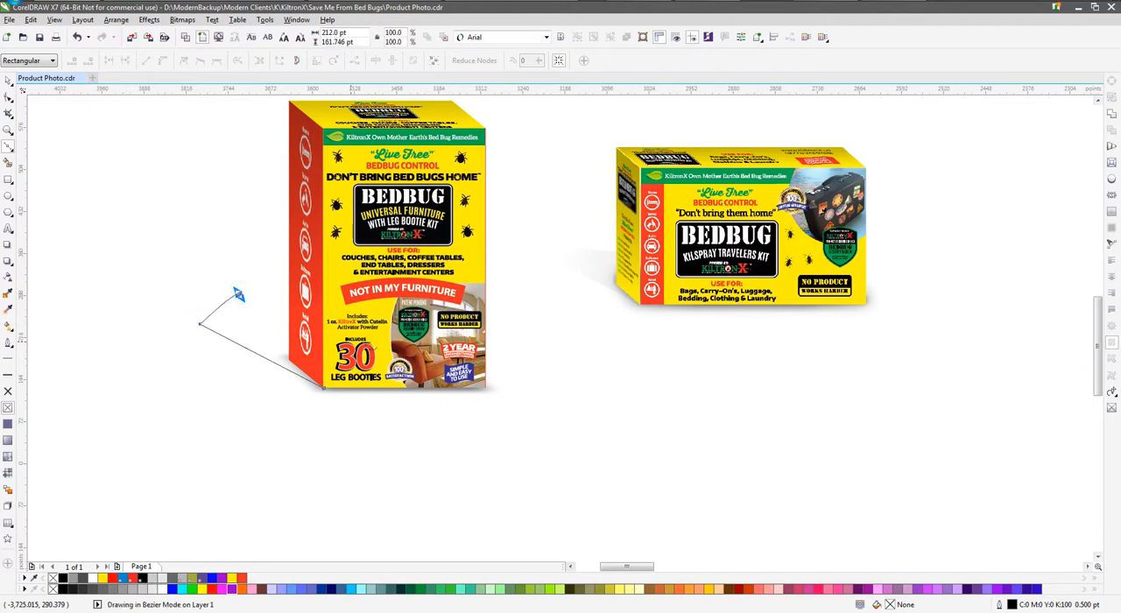
left_click(488, 388)
left_click(488, 388)
left_click(324, 388)
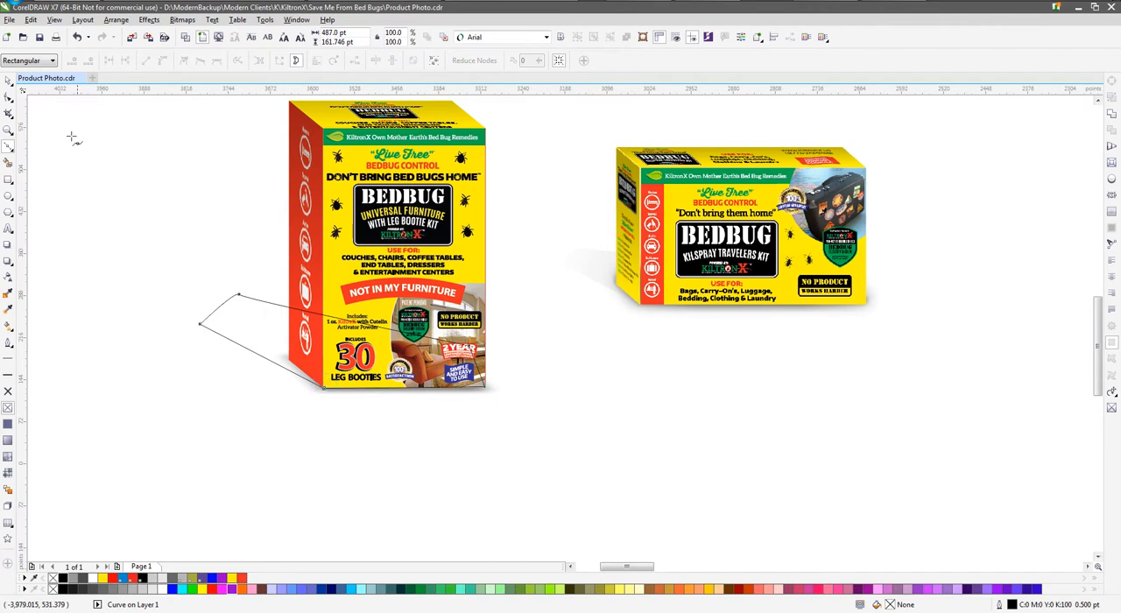
Fill the cast-shadow polygon with black and no outline, and place it behind the box
left_click(7, 79)
left_click(8, 391)
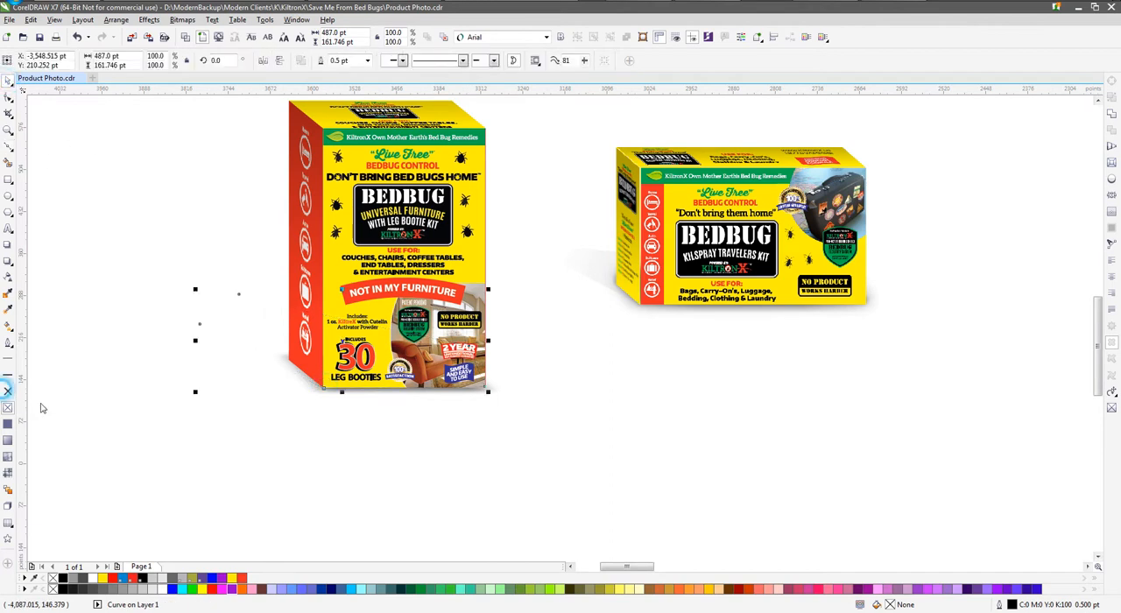
left_click(63, 590)
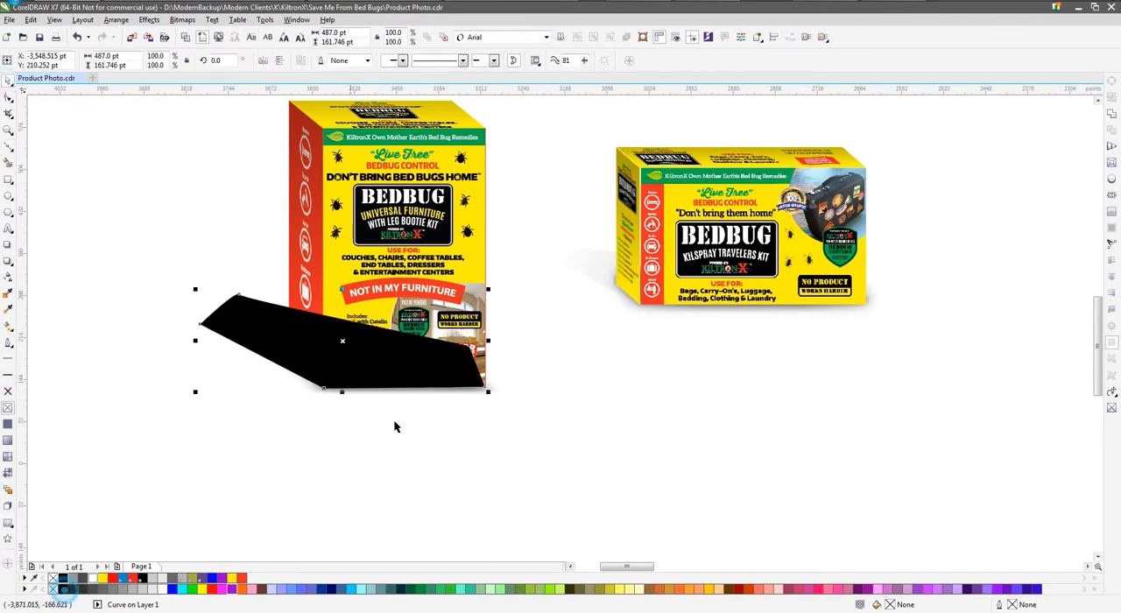
left_click(442, 37)
scroll(695, 406, "down", 2)
scroll(438, 414, "up", 2)
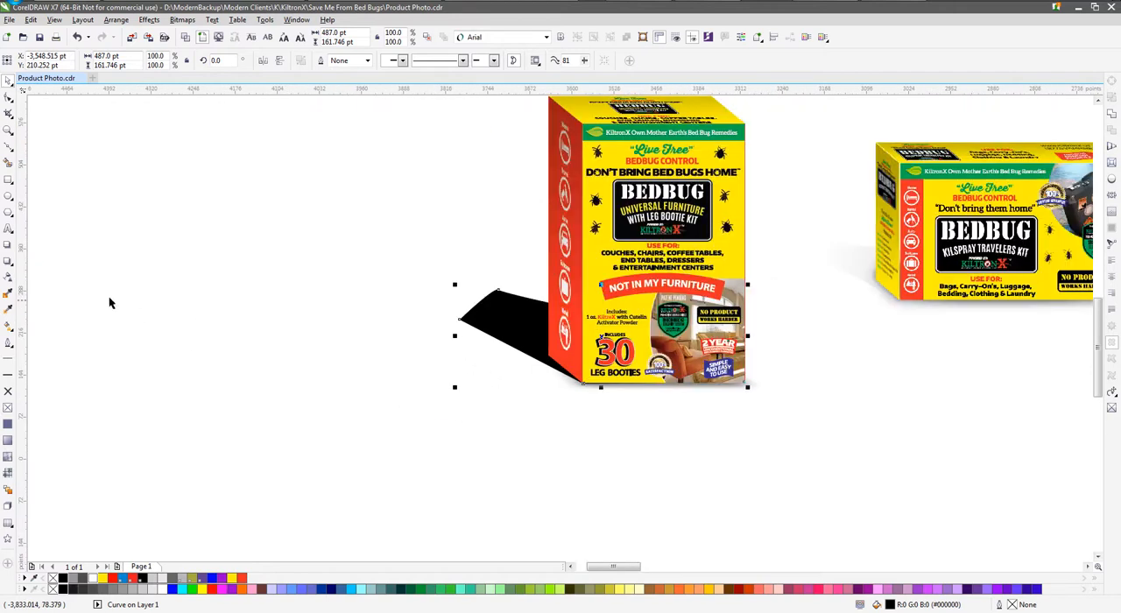
Apply a linear transparency to the black polygon so it becomes a faint grey shadow fading away from the box
left_click(9, 276)
left_click_drag(598, 386, 545, 490)
left_click_drag(478, 288, 1011, 493)
scroll(479, 308, "down", 1)
scroll(480, 308, "down", 2)
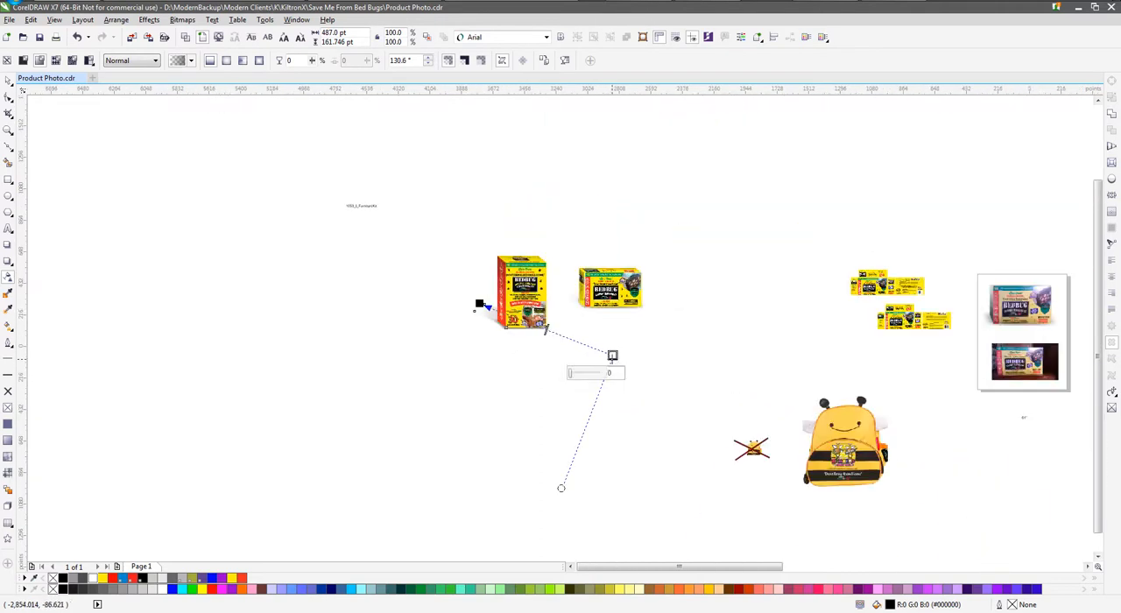
scroll(498, 319, "up", 3)
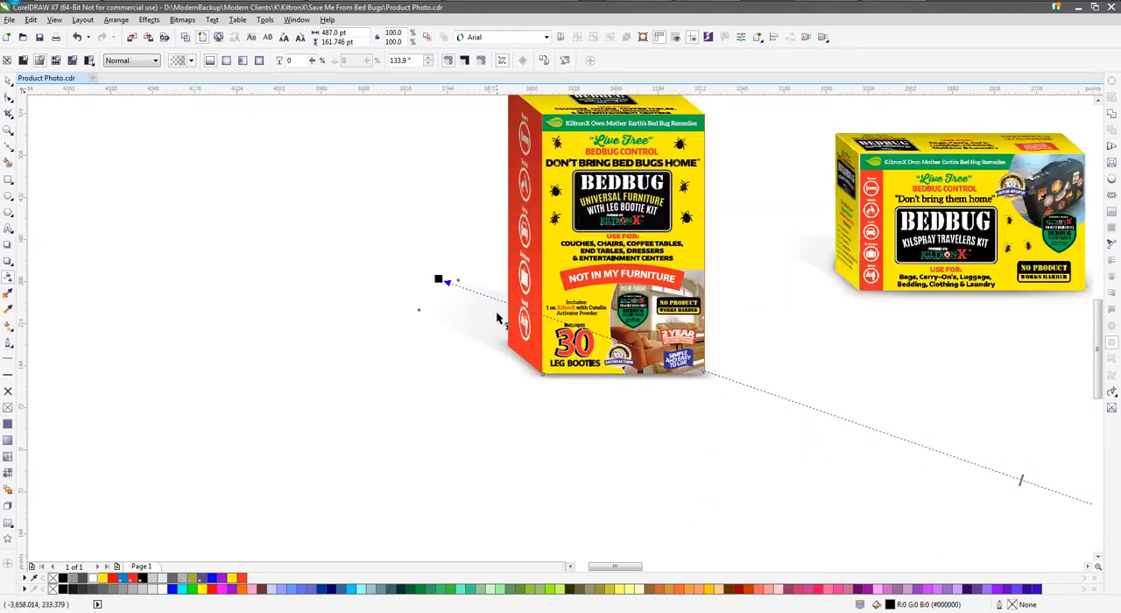
left_click(9, 82)
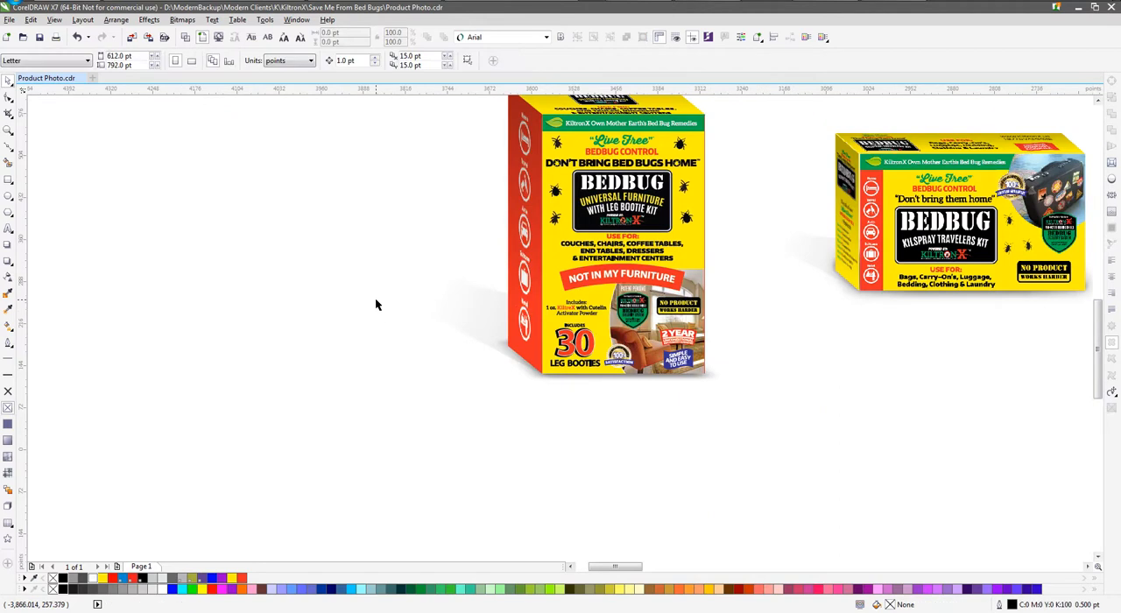
left_click(453, 310)
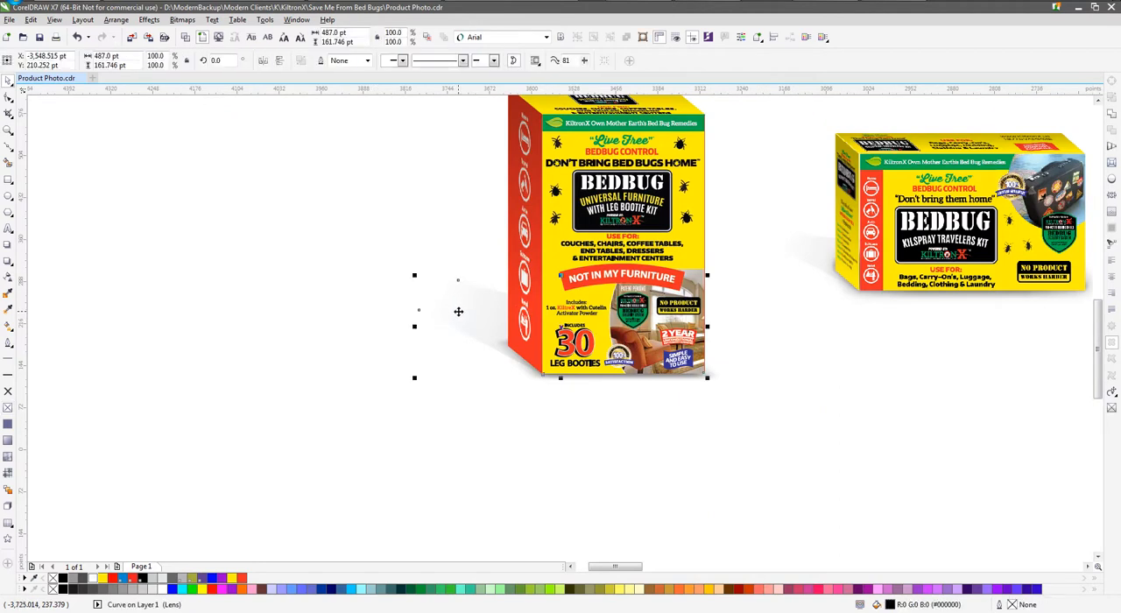
left_click(797, 238)
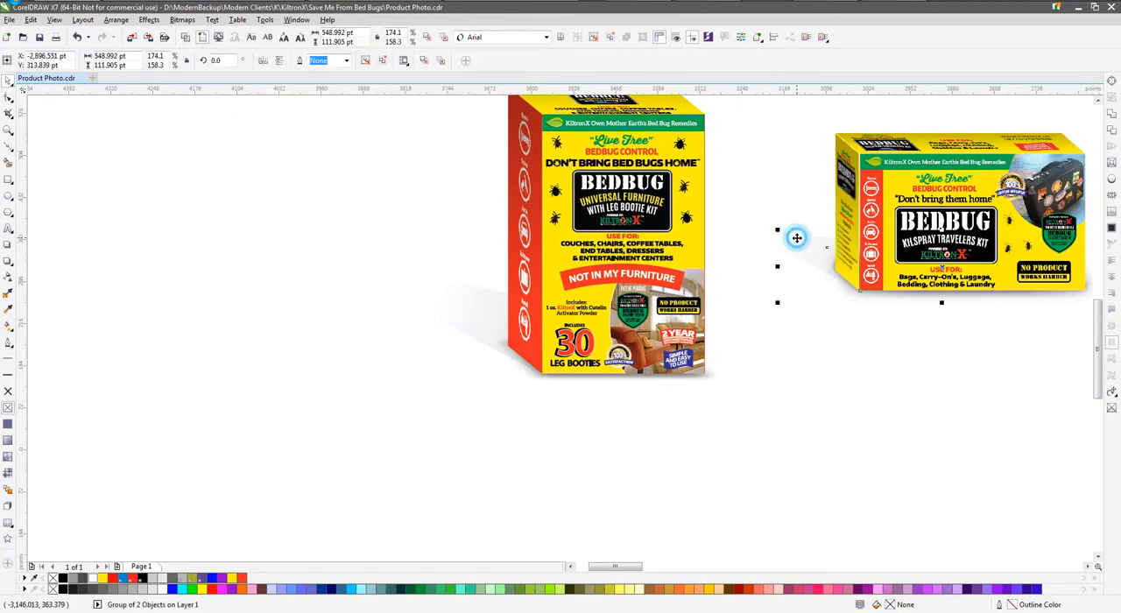
left_click(368, 278)
left_click(456, 324)
left_click(275, 306)
Cast a perspective drop shadow from the furniture box's base out beyond its red side panel, with feathering set to 25
left_click(551, 249)
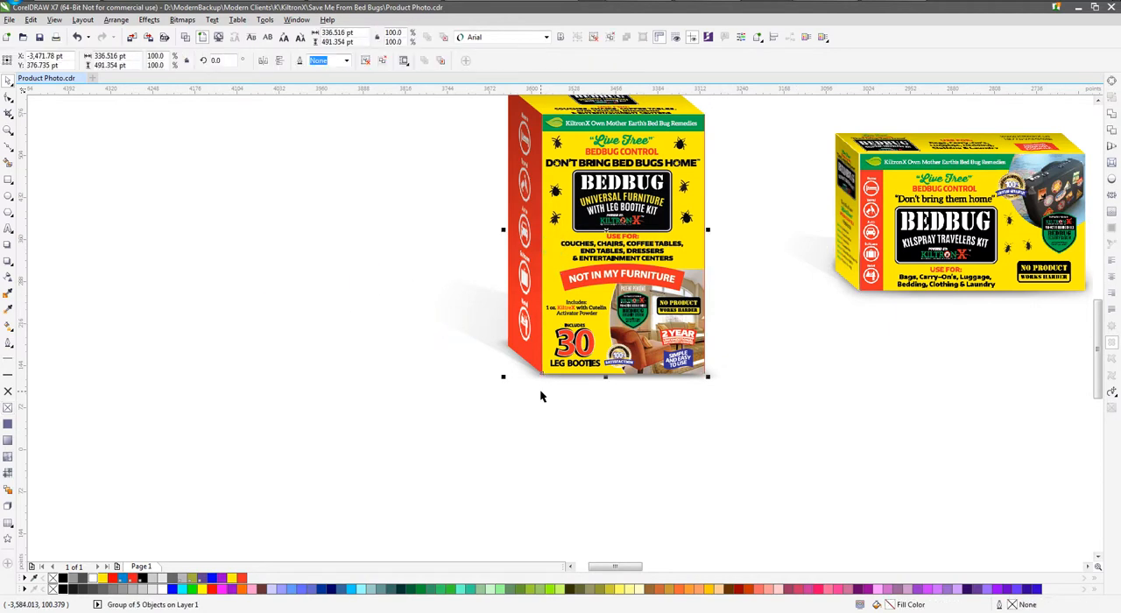
left_click(8, 261)
left_click_drag(605, 375, 408, 268)
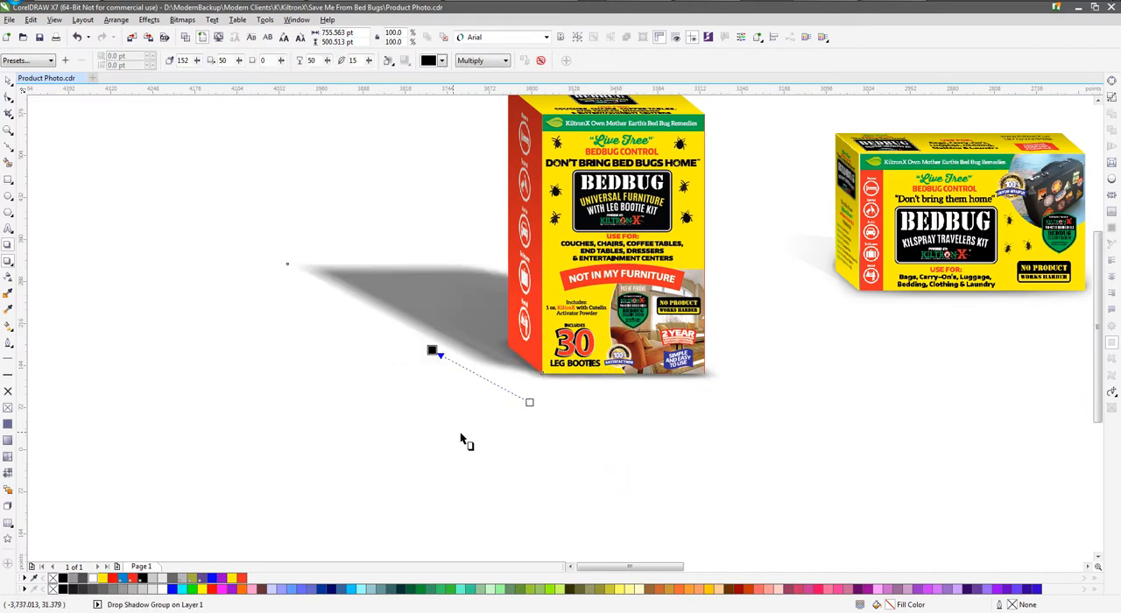
scroll(451, 434, "down", 1)
scroll(495, 406, "up", 1)
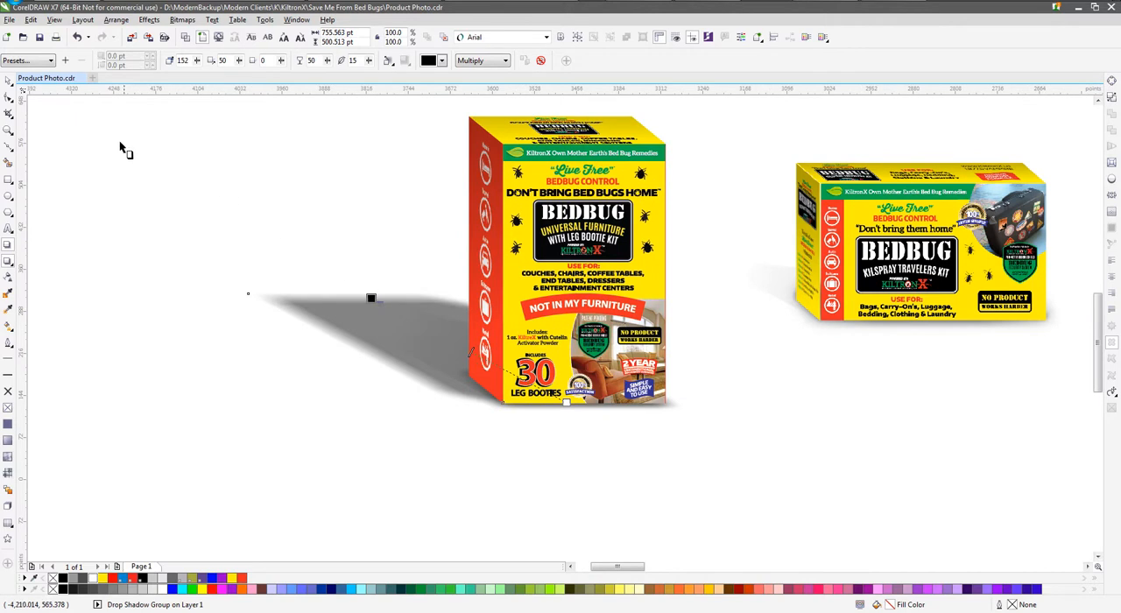
left_click(8, 81)
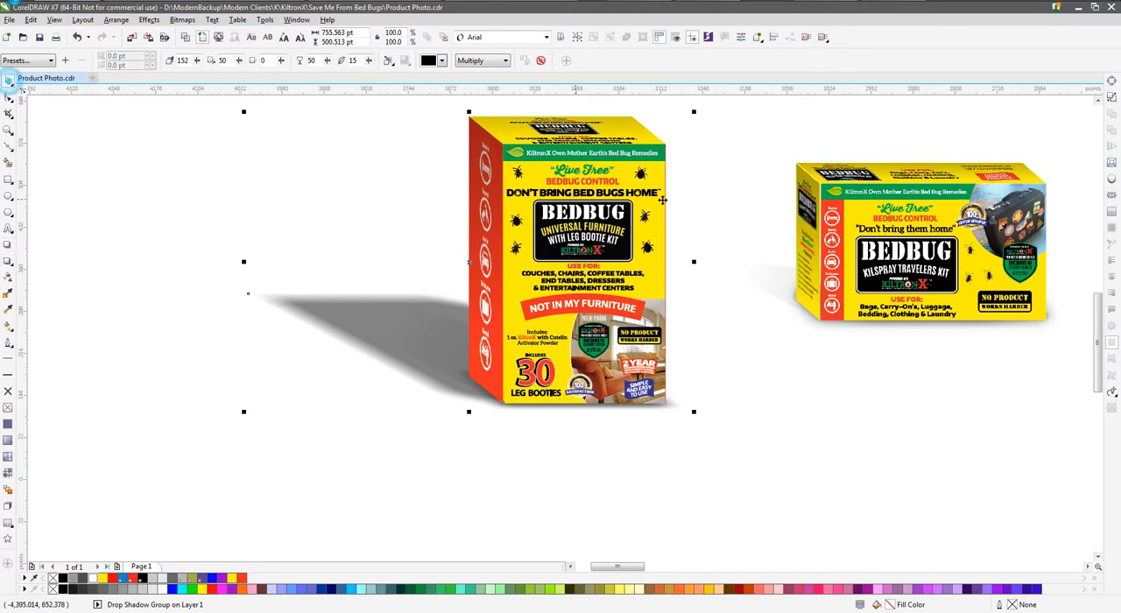
double_click(355, 61)
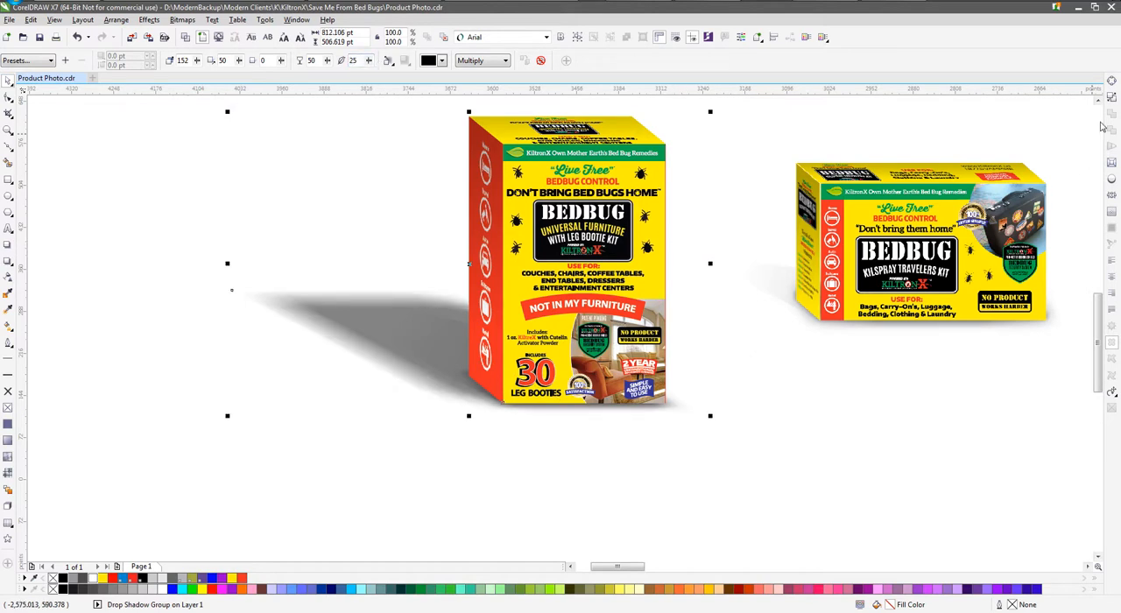
Separate the drop shadow from the box group and convert it to a 300 dpi bitmap
key("ctrl+k")
left_click(370, 325)
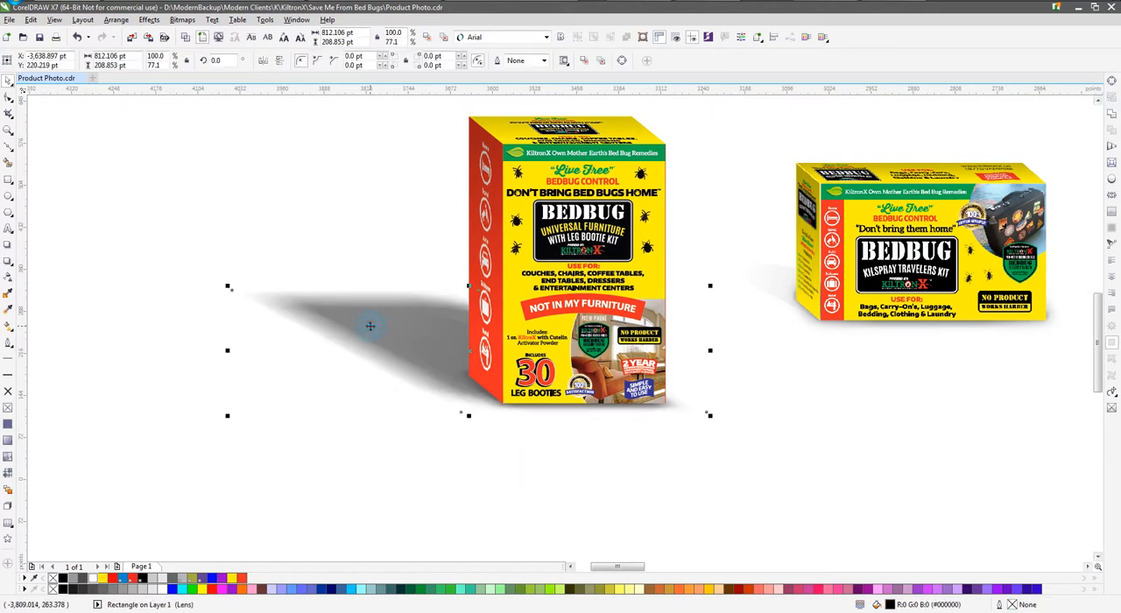
key("alt+b")
key("p")
key("Return")
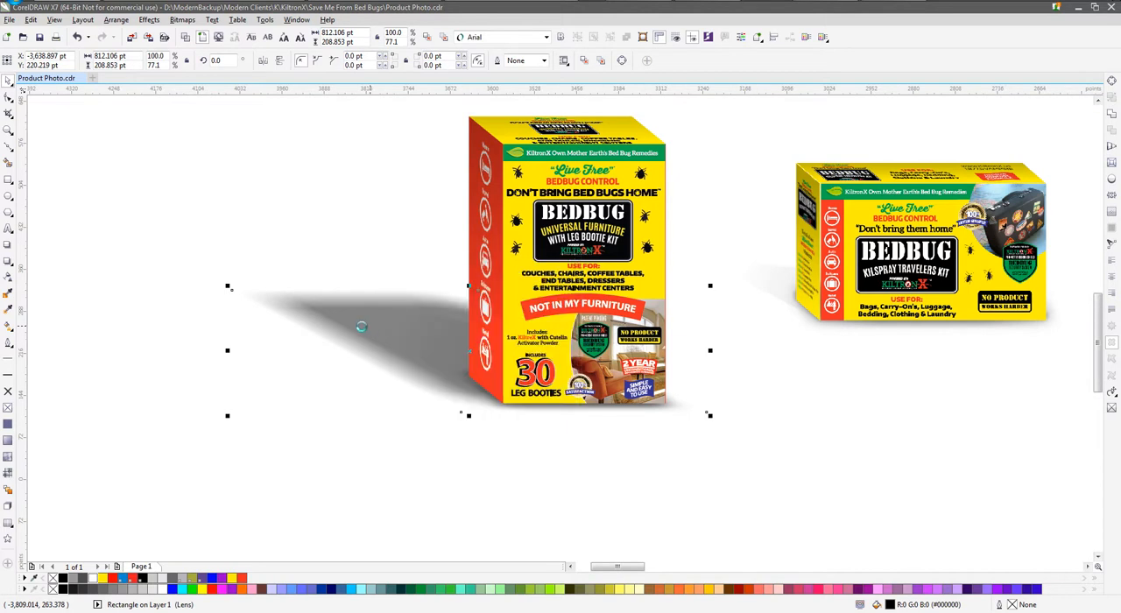
Apply a linear transparency to the cast shadow bitmap, fading it out away from the box
left_click(8, 276)
left_click_drag(556, 393, 351, 281)
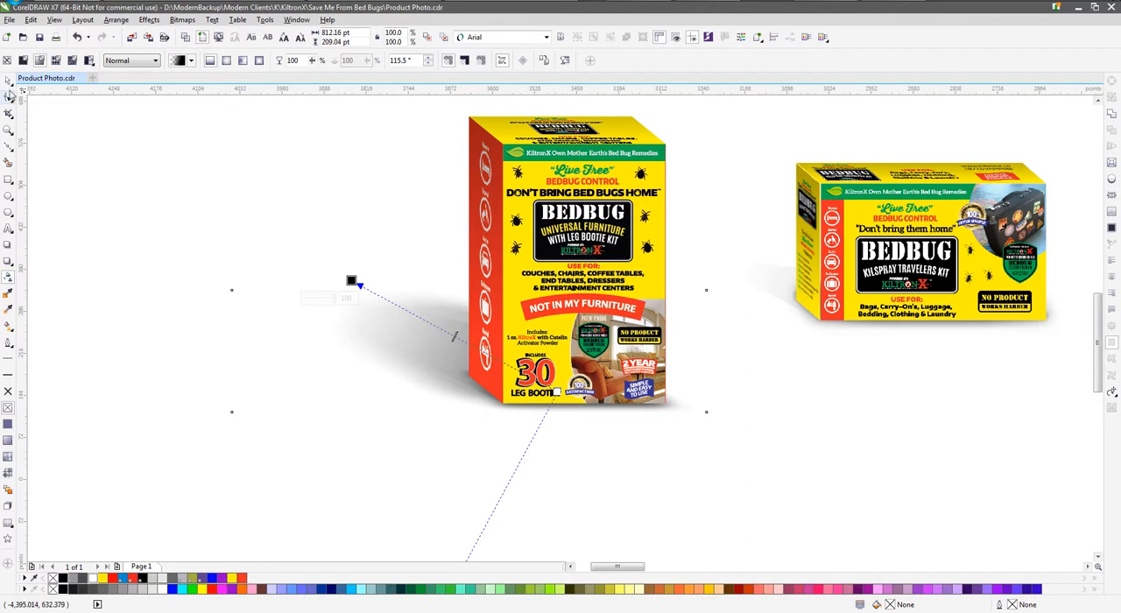
left_click(8, 80)
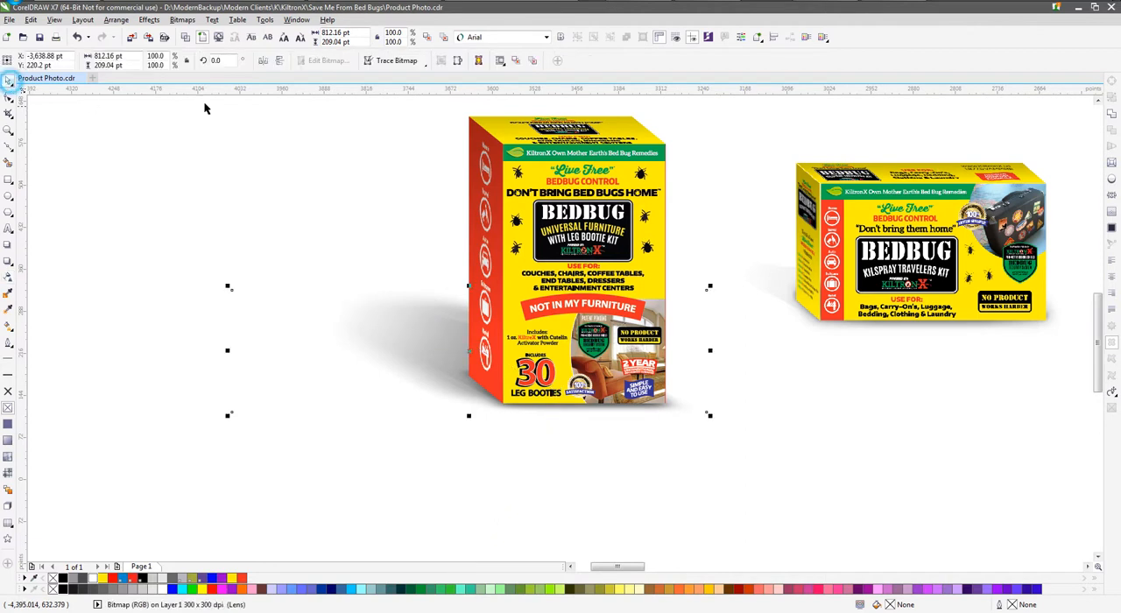
Move the hand-drawn polygon shadow out from behind the box to the empty area below it
left_click(426, 350)
left_click(379, 338)
left_click_drag(445, 346, 281, 478)
Scale the cast shadow bitmap down to about 617 by 159 pt and fit it against the box's base
scroll(338, 459, "down", 2)
left_click(364, 412)
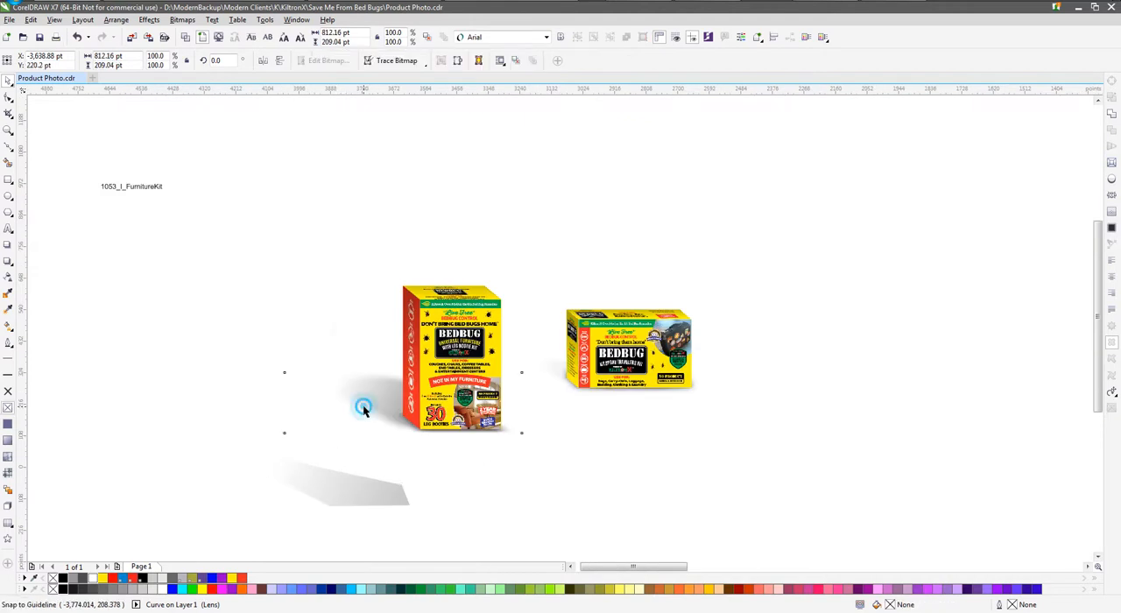
scroll(455, 429, "up", 2)
left_click_drag(111, 315, 228, 343)
left_click_drag(310, 377, 283, 374)
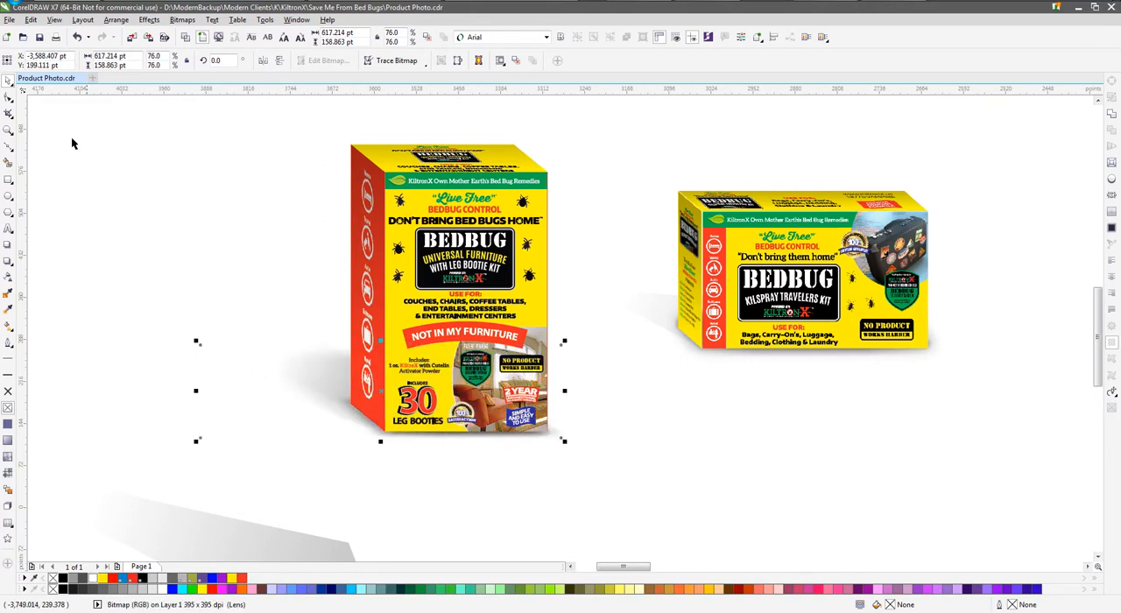
Crop the cast shadow bitmap's outer edge inward by reshaping its boundary to about 480 pt wide
left_click(7, 99)
left_click_drag(203, 366, 281, 368)
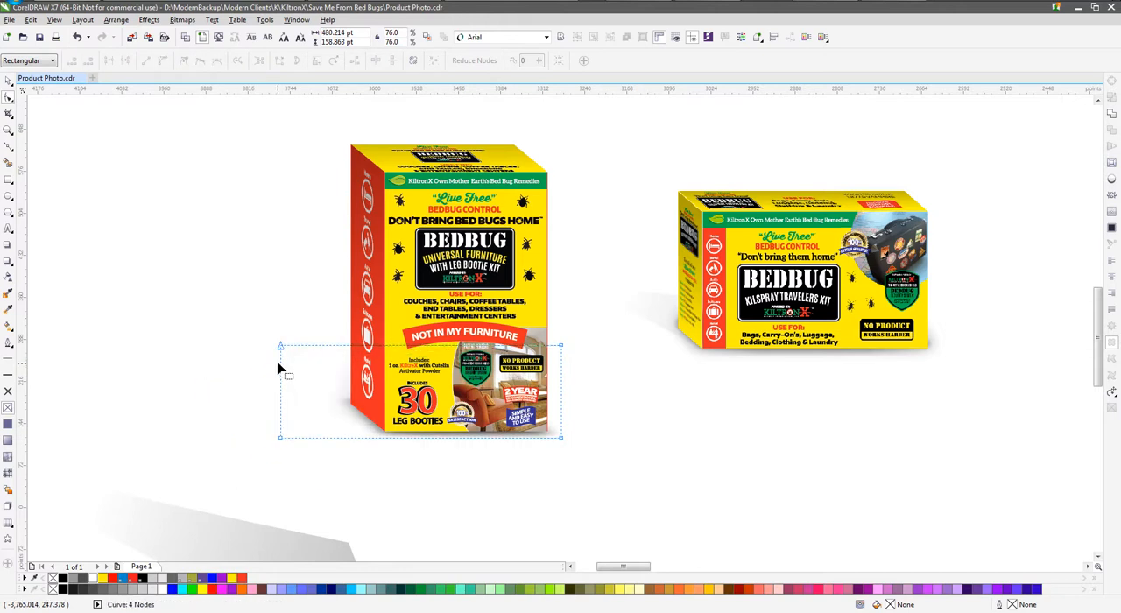
left_click(9, 82)
Readjust the cast shadow's linear transparency so it fades out just beyond the red side panel, at about 121.8°
left_click(8, 277)
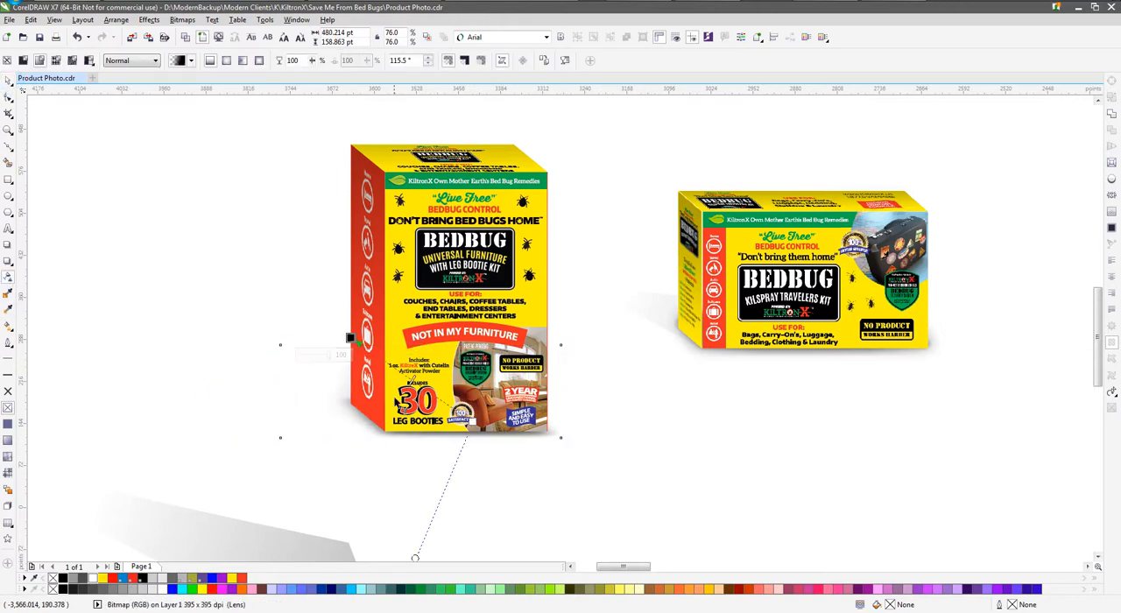
left_click_drag(339, 382, 293, 351)
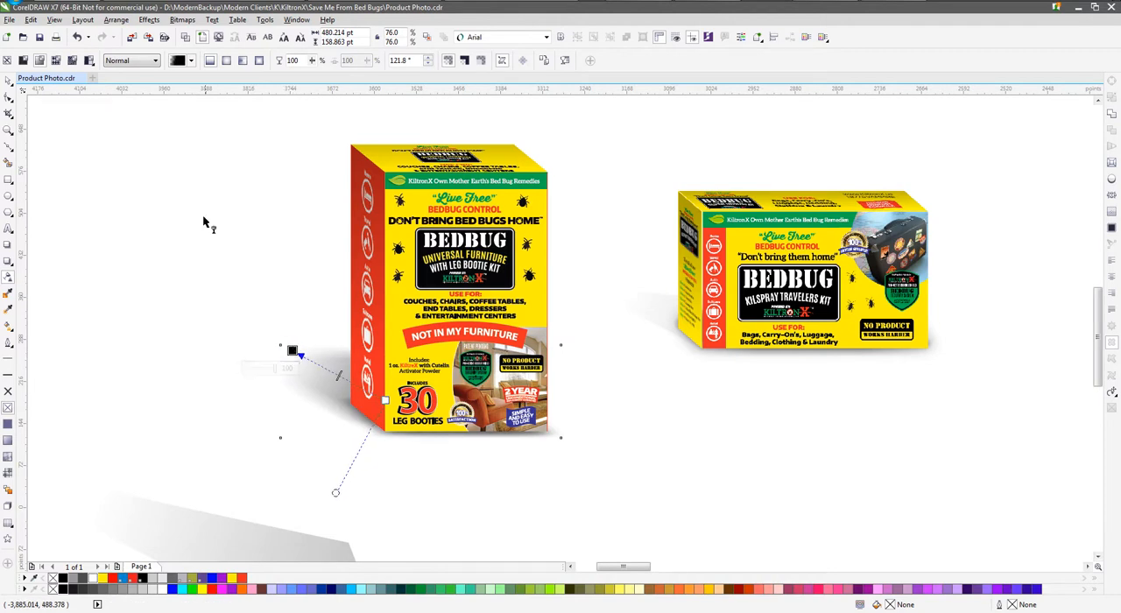
left_click(9, 81)
left_click(107, 219)
Delete the leftover hand-drawn polygon shadow below the furniture box
scroll(413, 355, "down", 2)
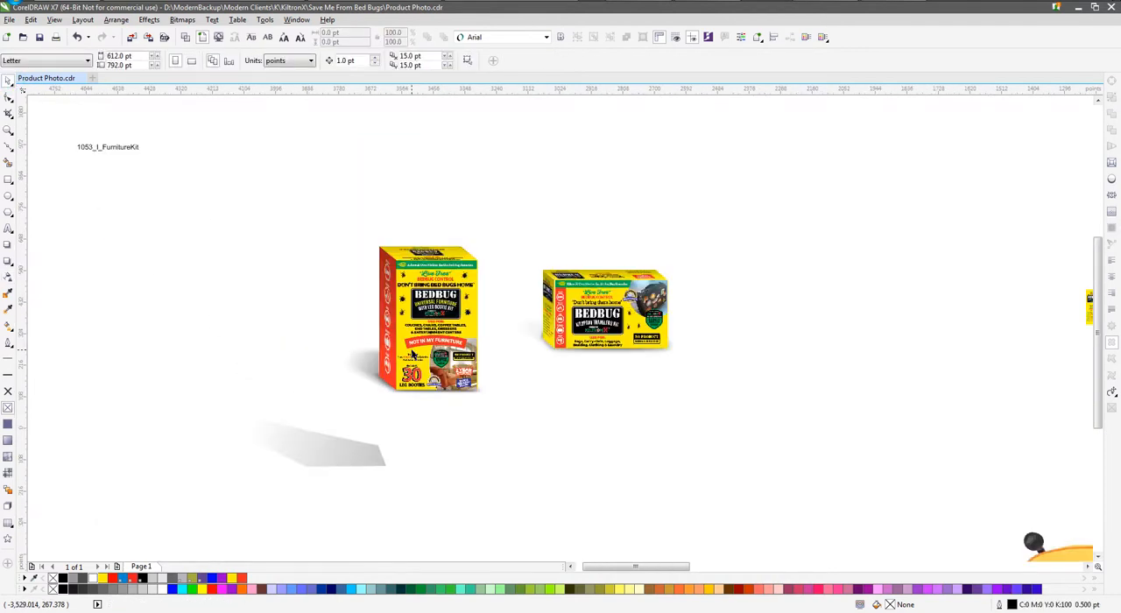
left_click(371, 440)
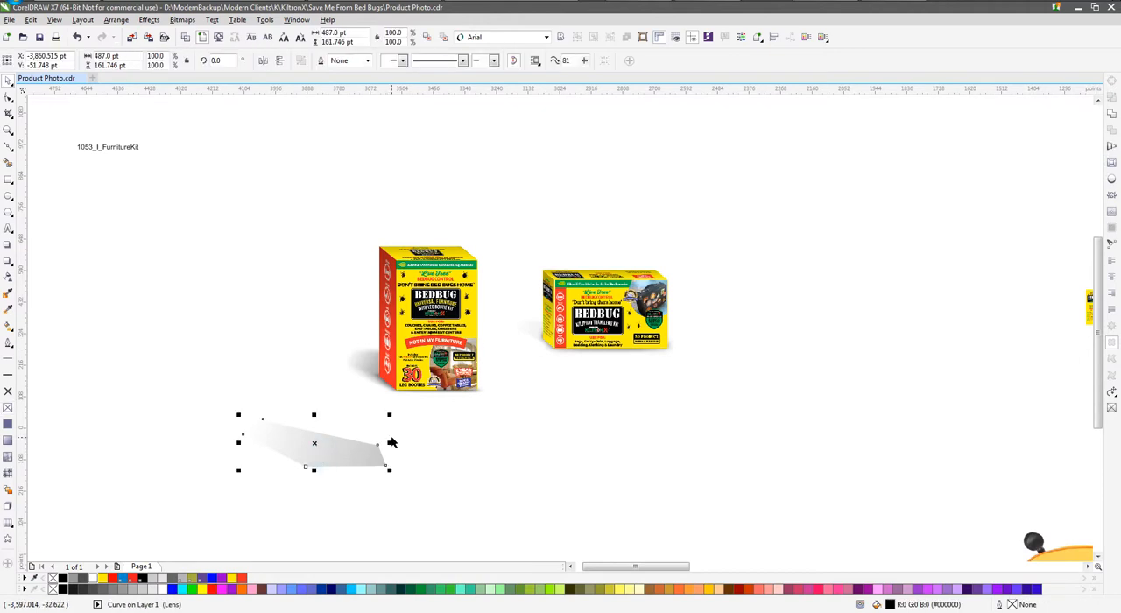
key("Delete")
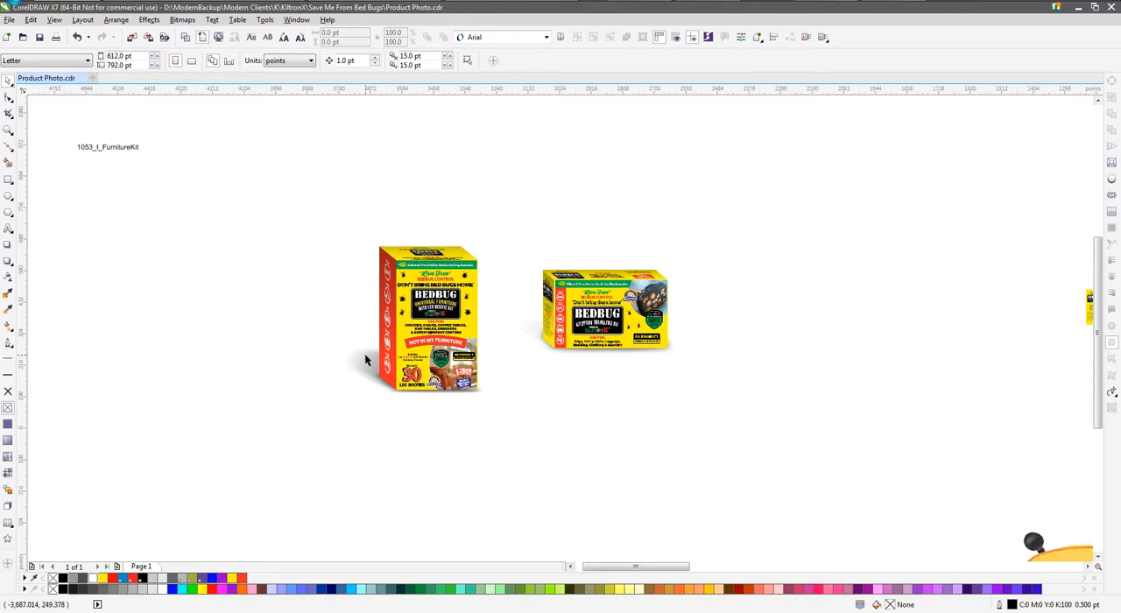
left_click(266, 342)
left_click_drag(289, 203, 538, 479)
left_click(323, 240)
scroll(398, 363, "up", 2)
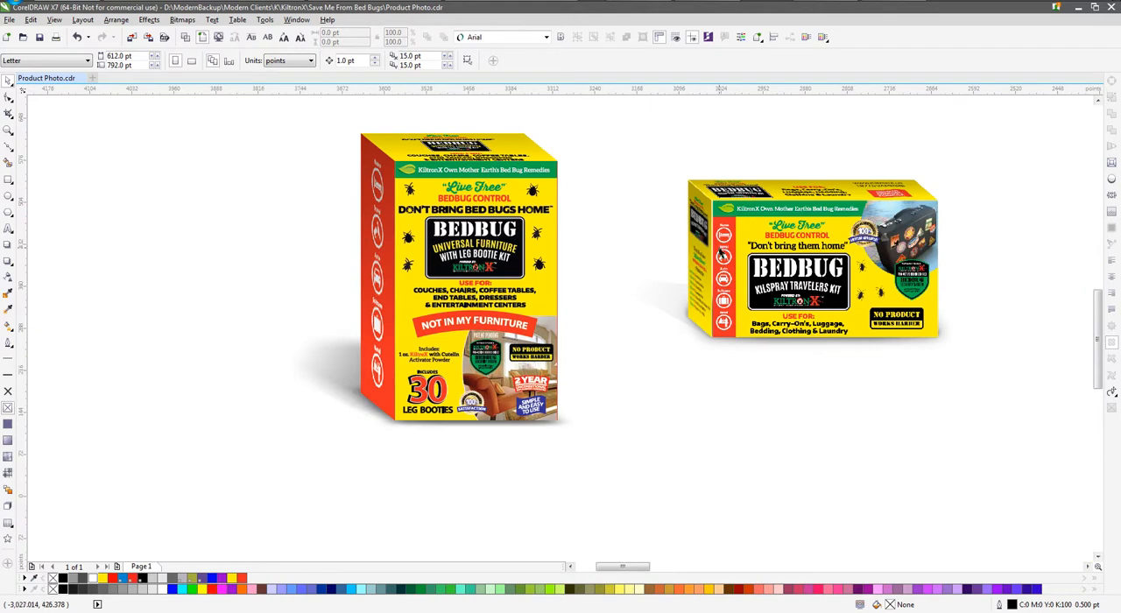